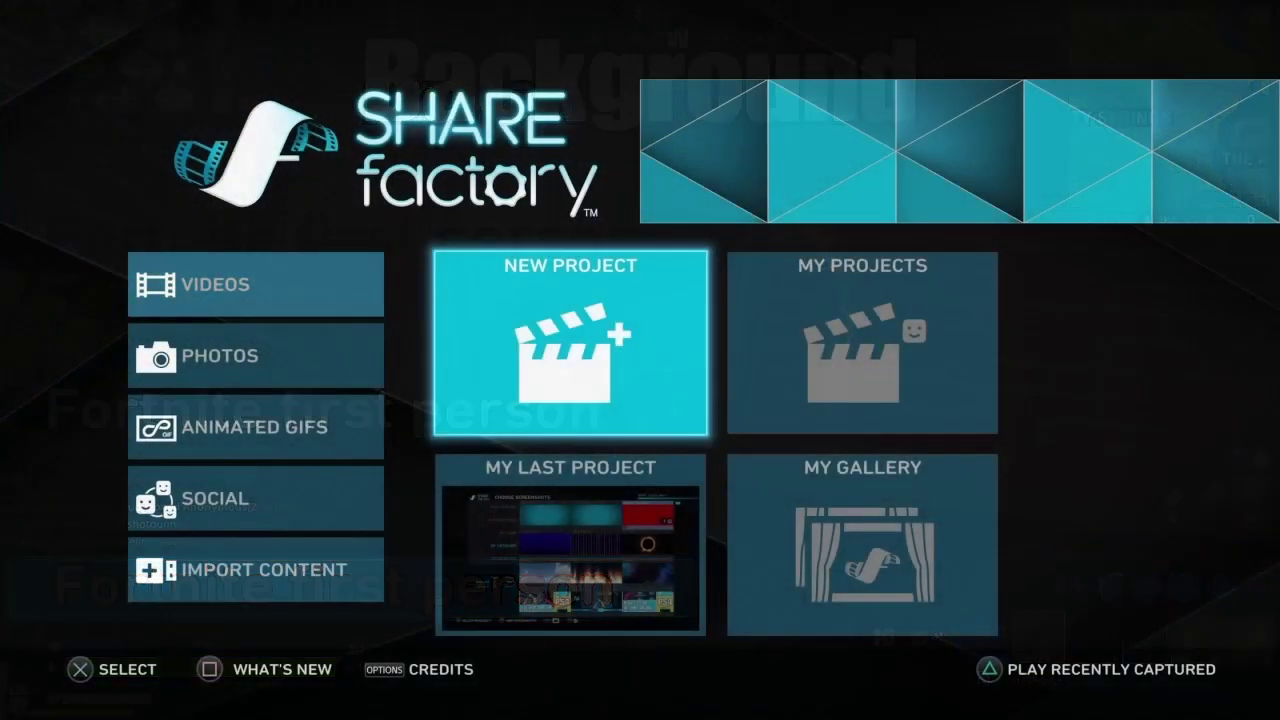
Create a new project that uses the SHAREfactory theme
key("Return")
key("Right")
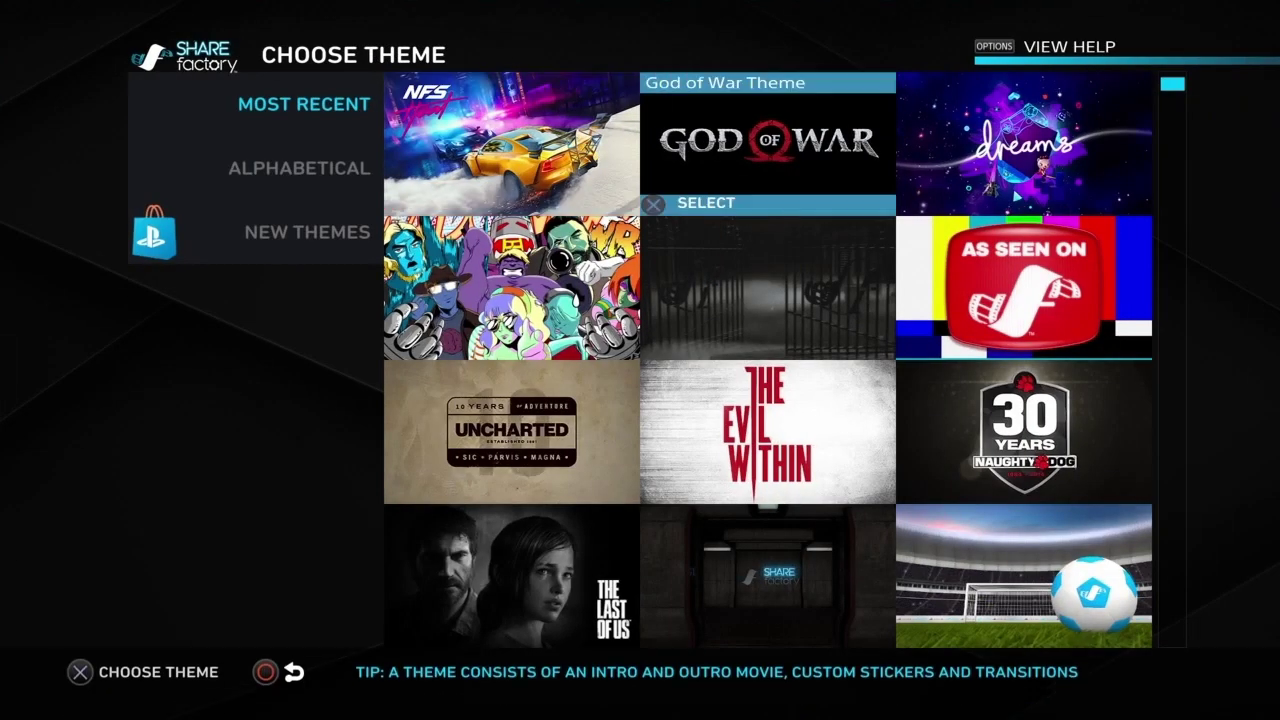
key("Down")
key("Down")
key("Down")
key("Down")
key("Down")
key("Return")
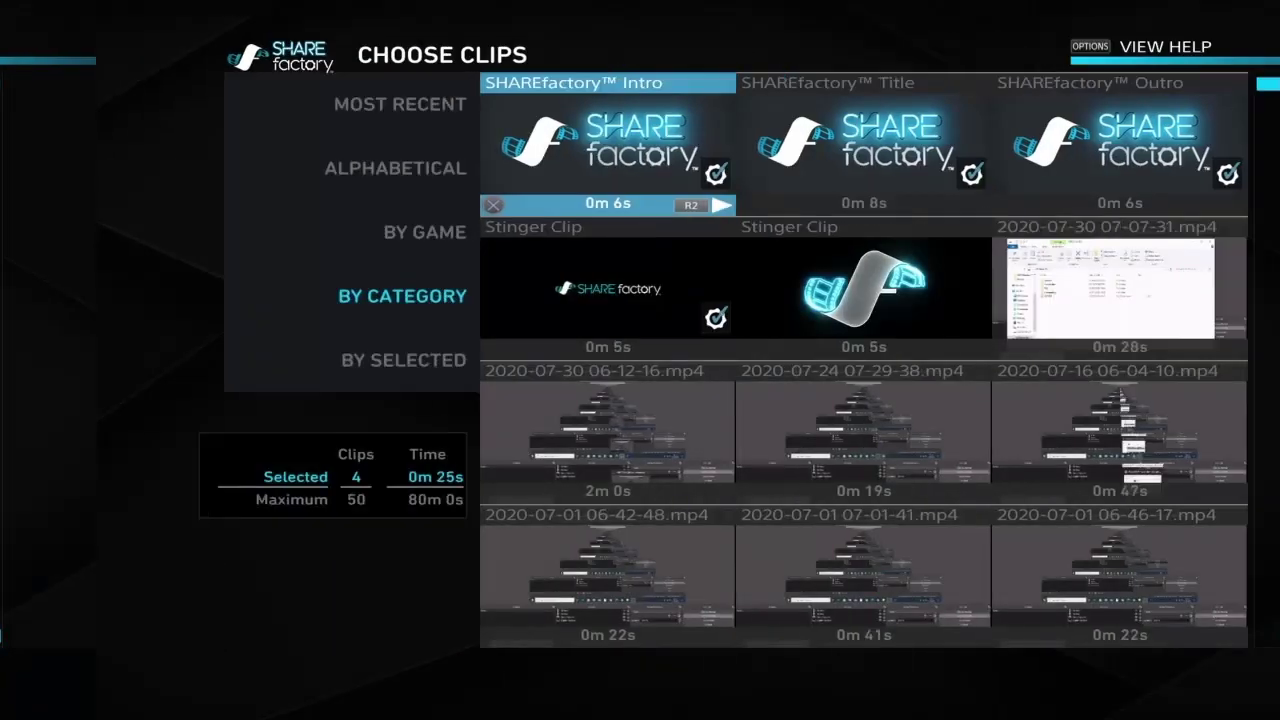
Deselect the SHAREfactory Intro, Title and Outro clips, keeping only the first Stinger Clip, and start the project
key("Return")
key("Right")
key("Right")
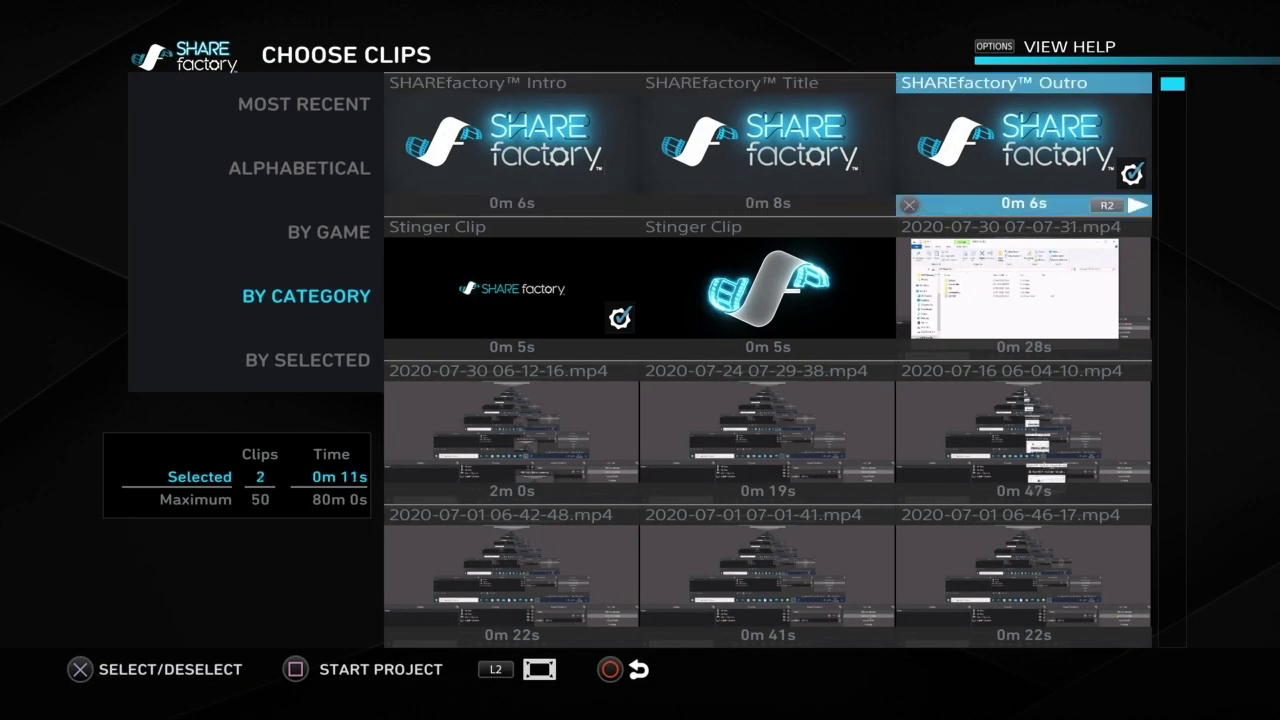
key("Return")
key("Left")
key("backslash")
key("Return")
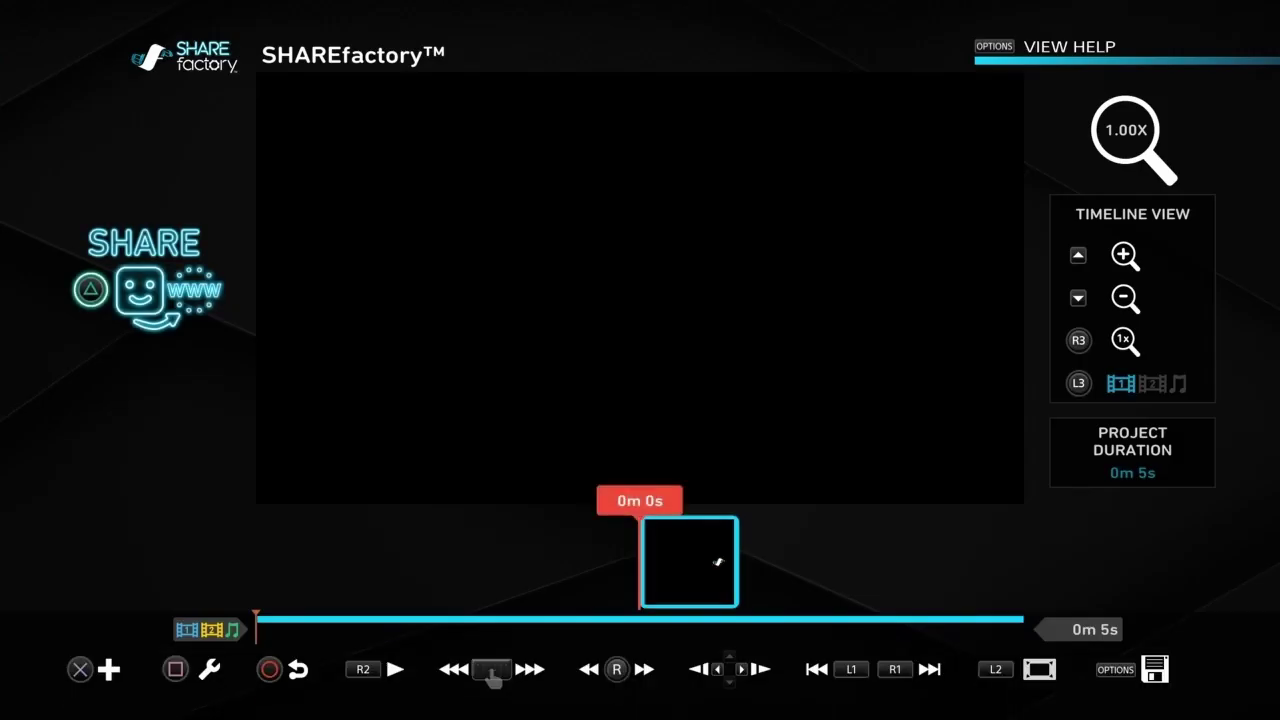
Add the SOLID COLOUR background to the project as a screenshot after the stinger clip
key("Return")
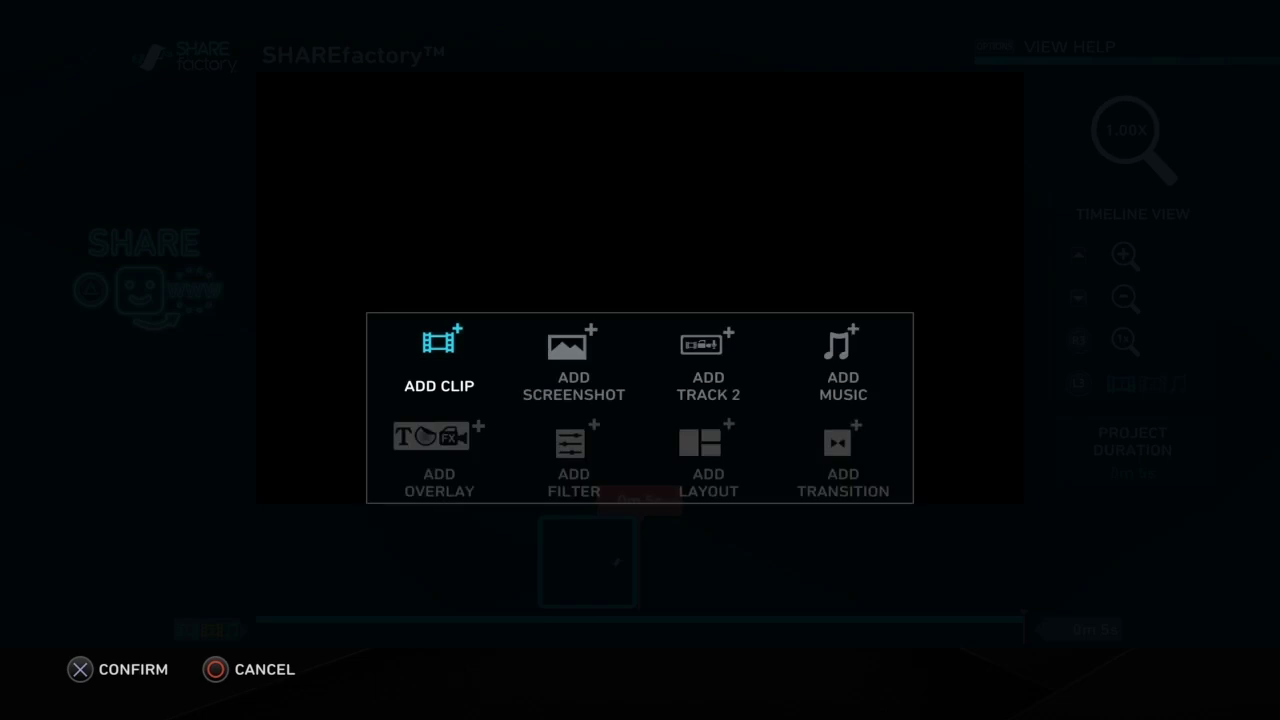
key("Right")
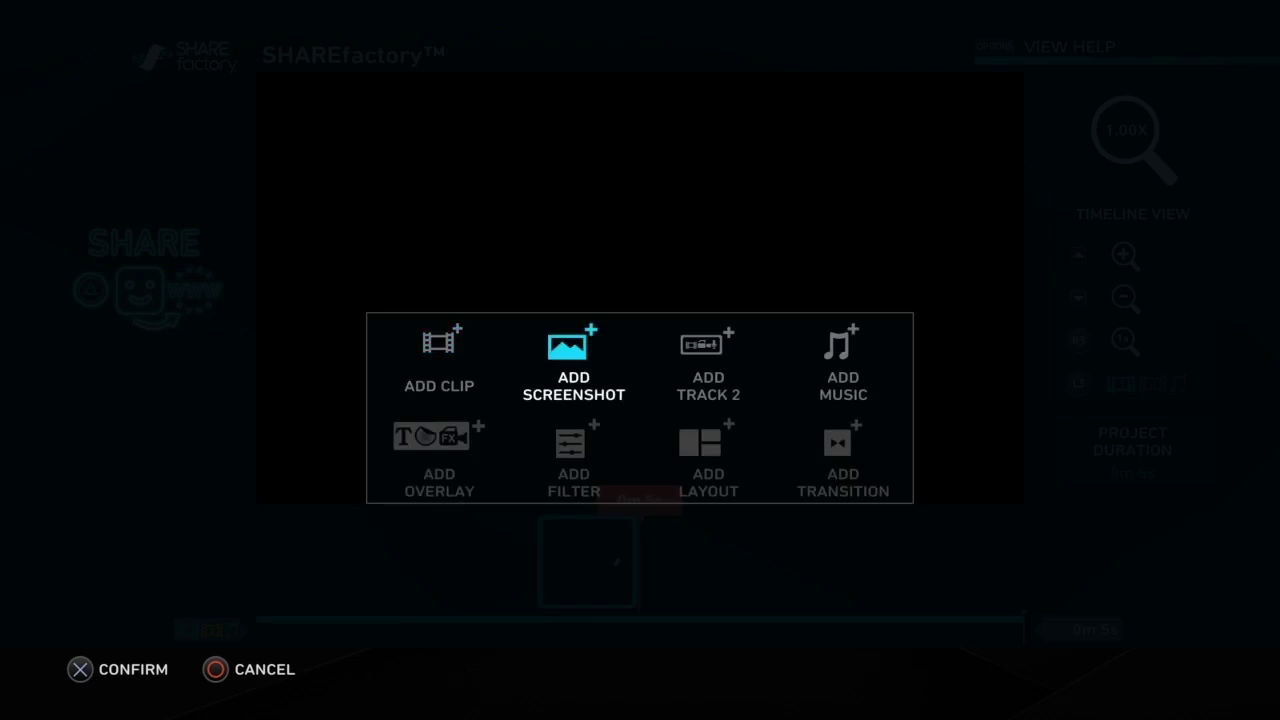
key("Return")
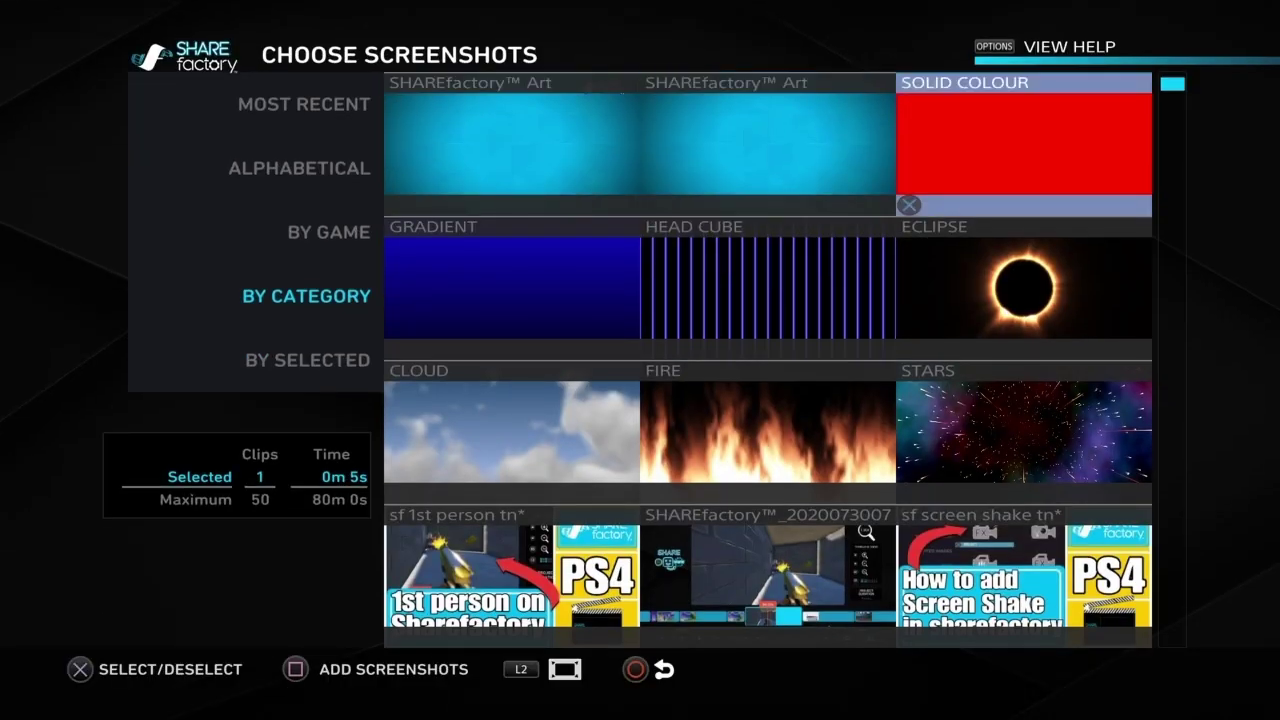
key("Return")
key("Return")
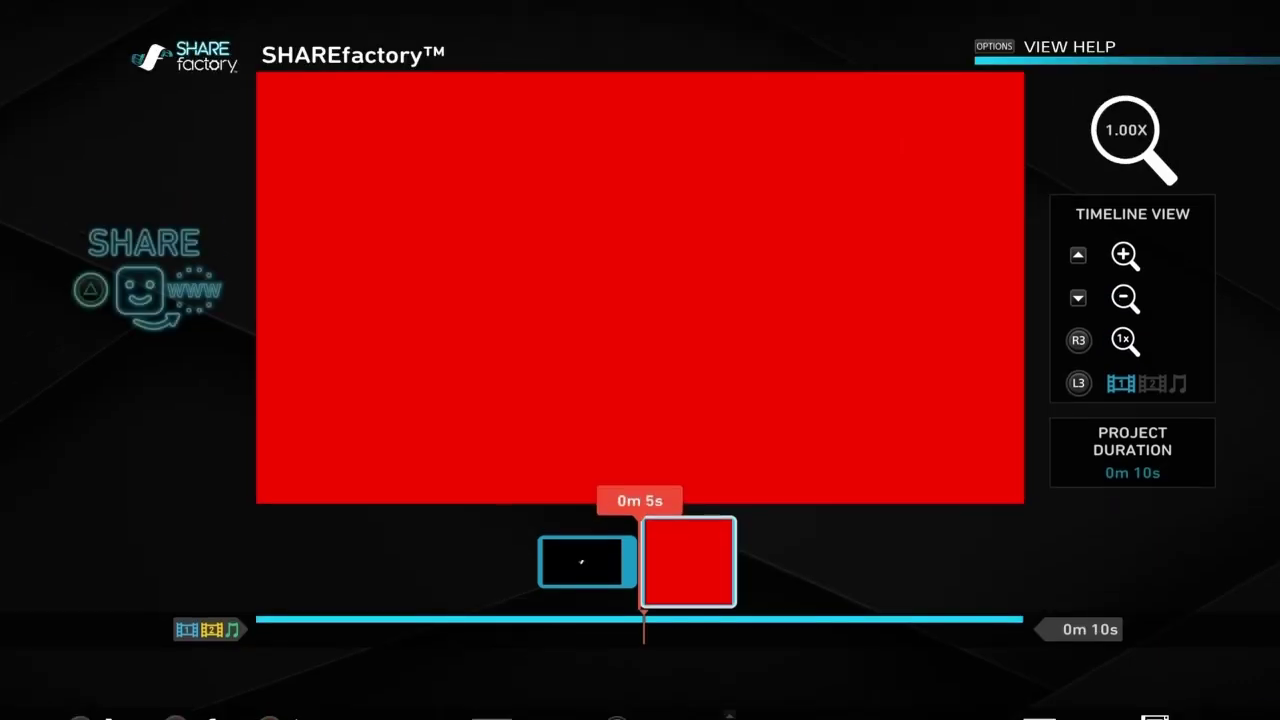
Delete the stinger clip from the timeline so only the solid colour clip is left to edit
key("Left")
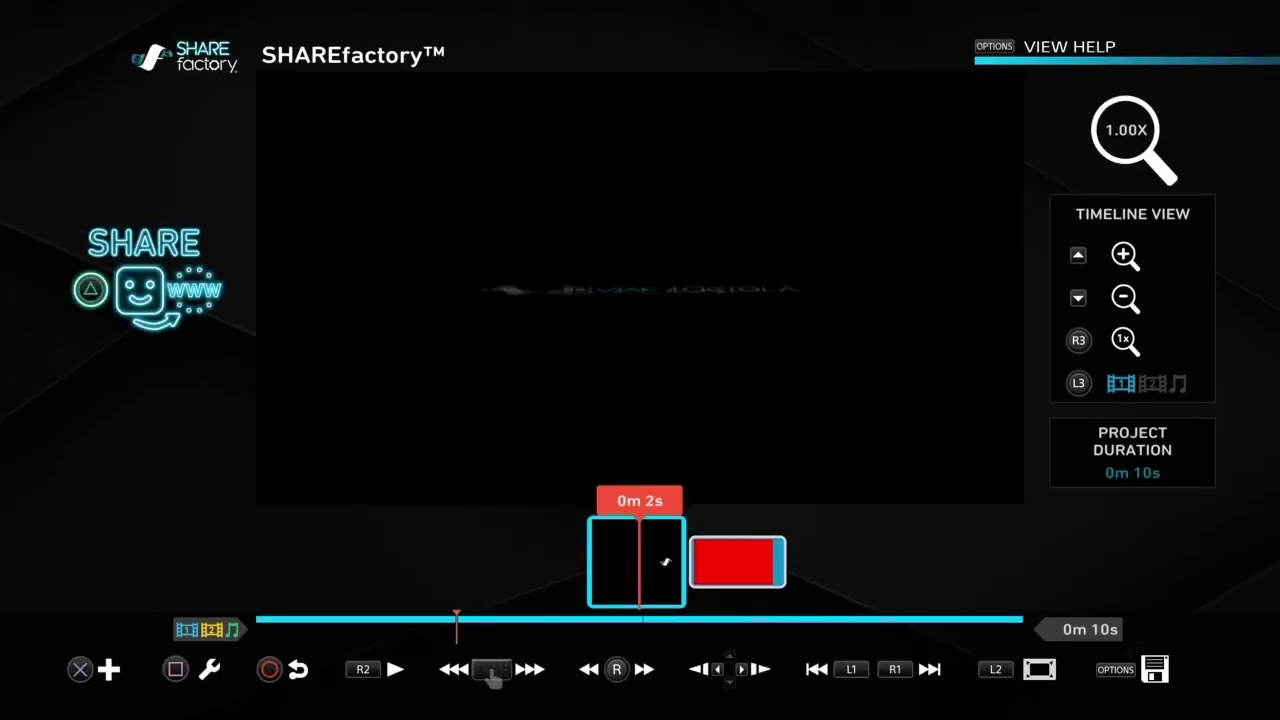
key("Return")
key("Right")
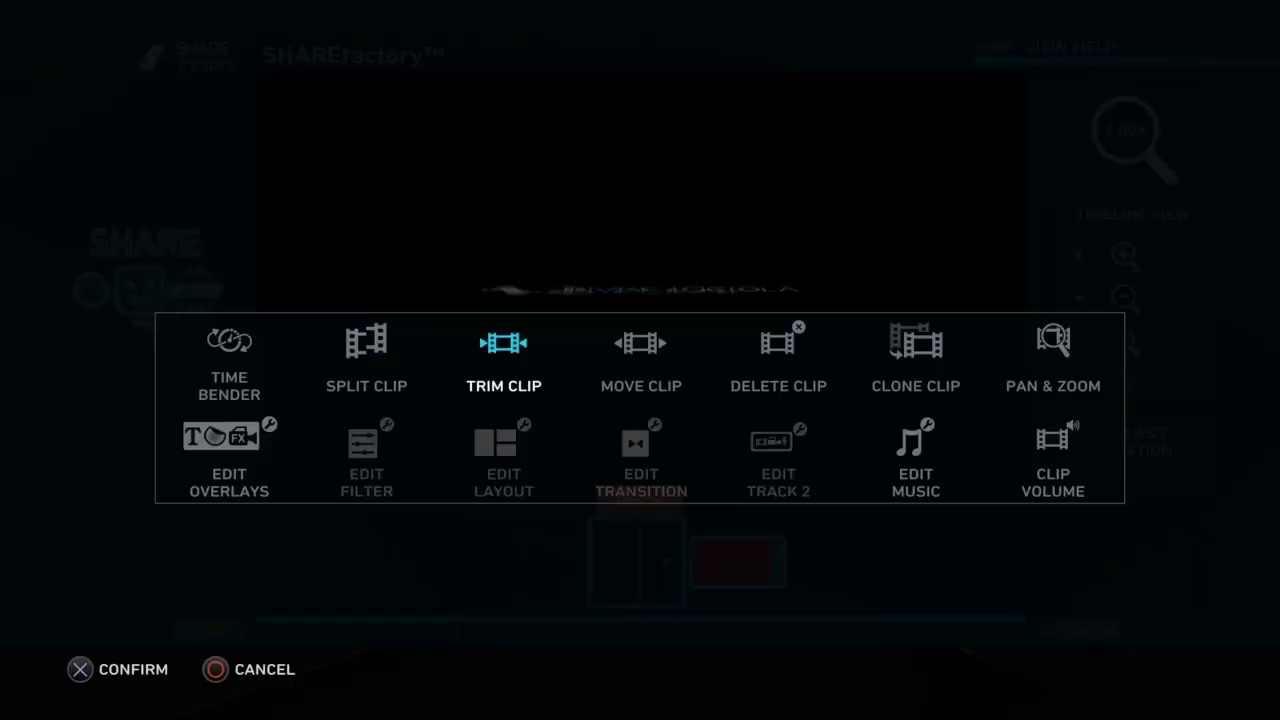
key("Right")
key("Right")
key("Return")
key("Left")
key("Return")
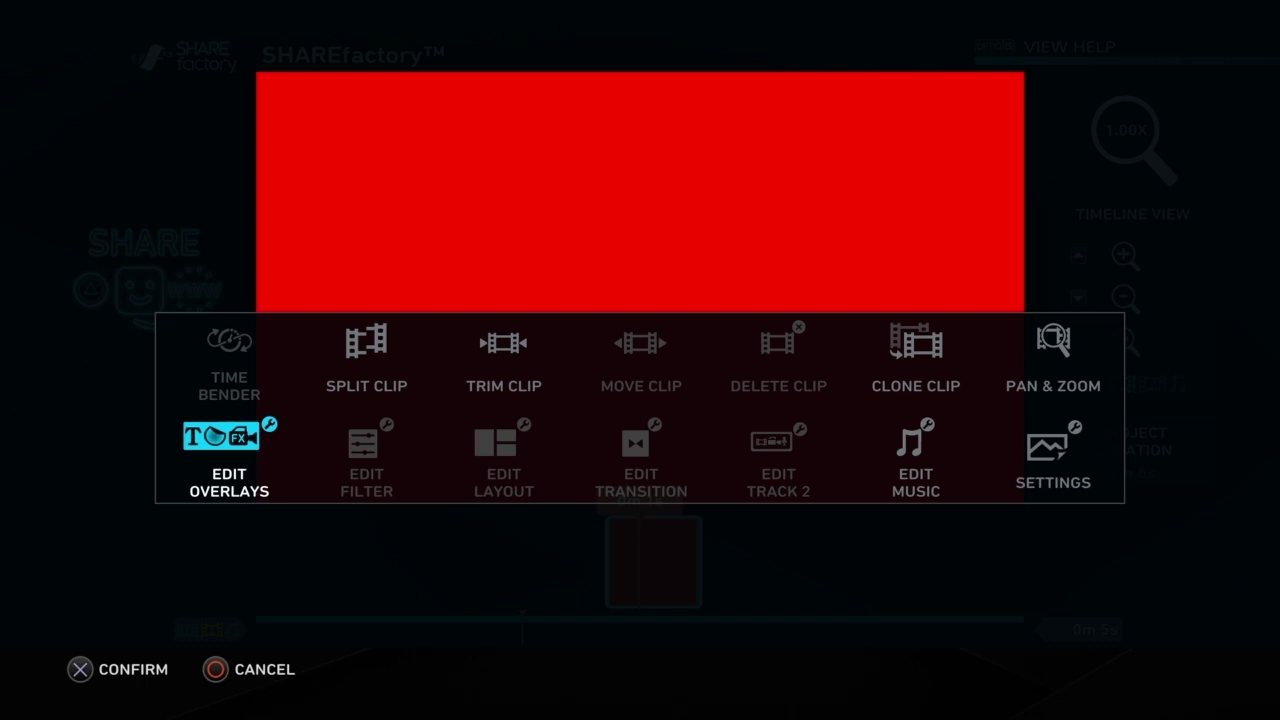
Open the solid colour clip's colour settings and look through the preset colour swatches
key("Right")
key("Right")
key("Return")
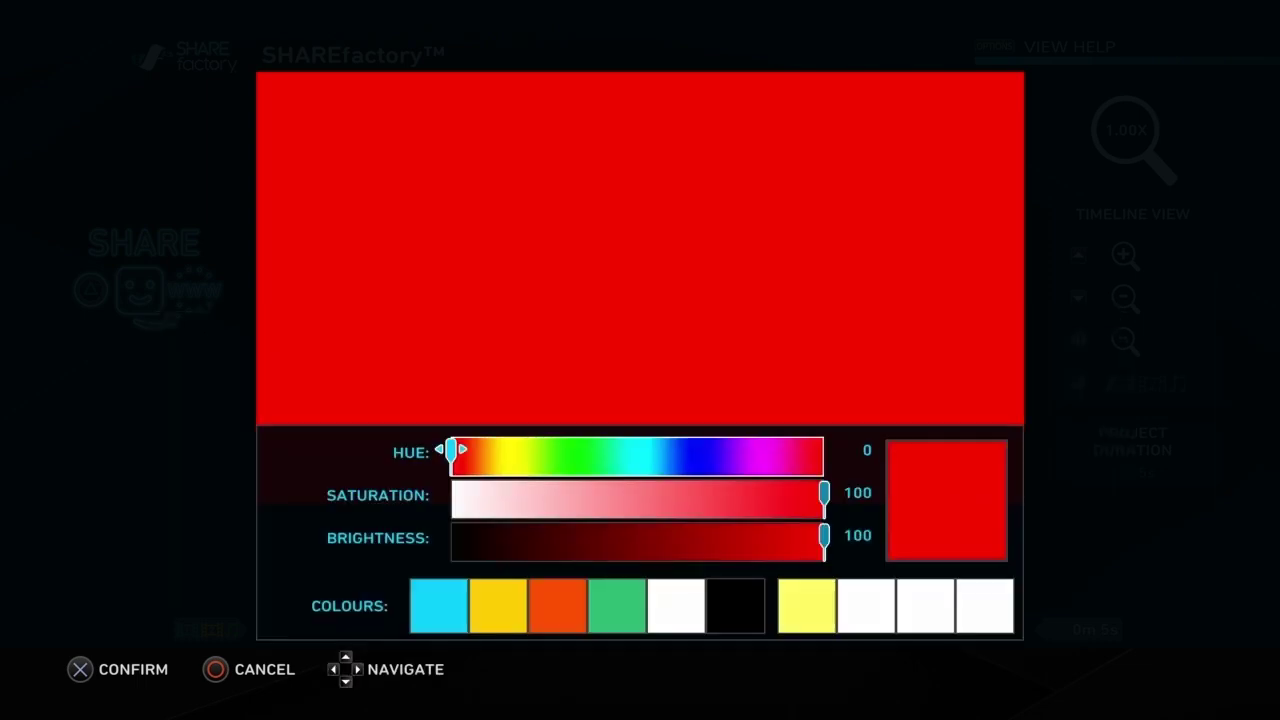
key("Down")
key("Down")
key("Down")
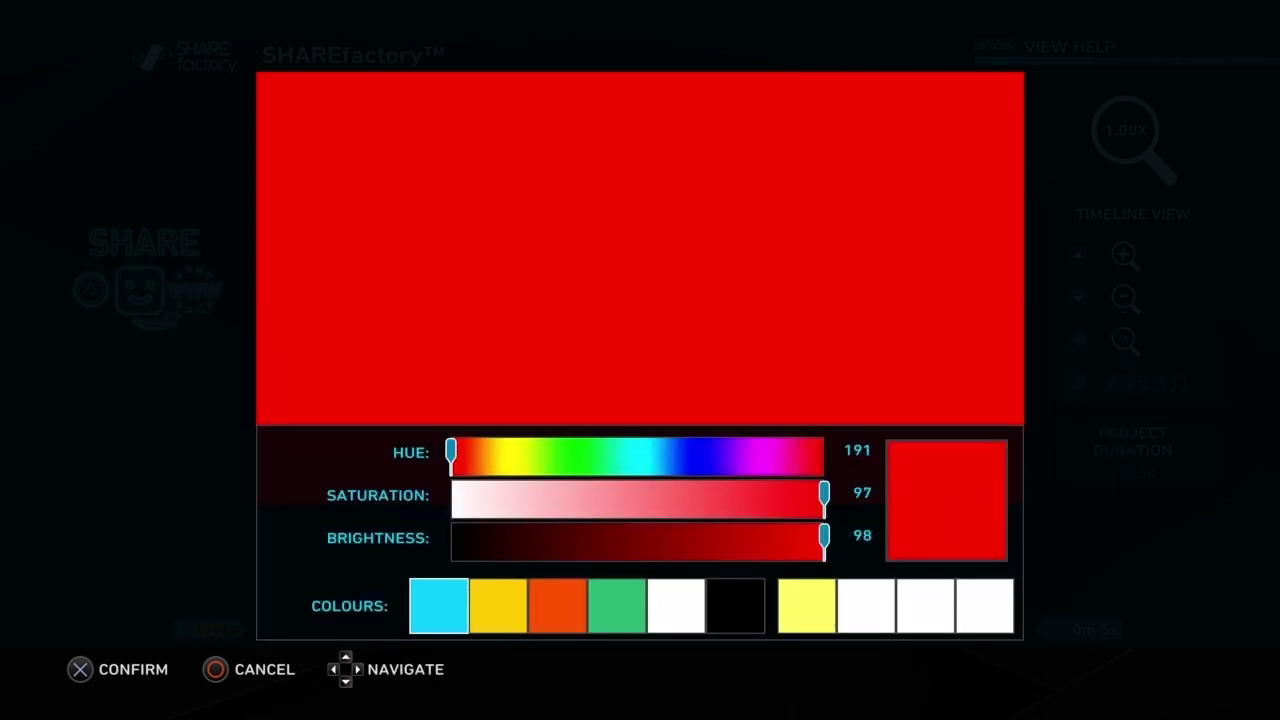
key("Right")
key("Right")
Set the hue of the solid colour clip to 38 for an orange background
key("Up")
key("Up")
key("Up")
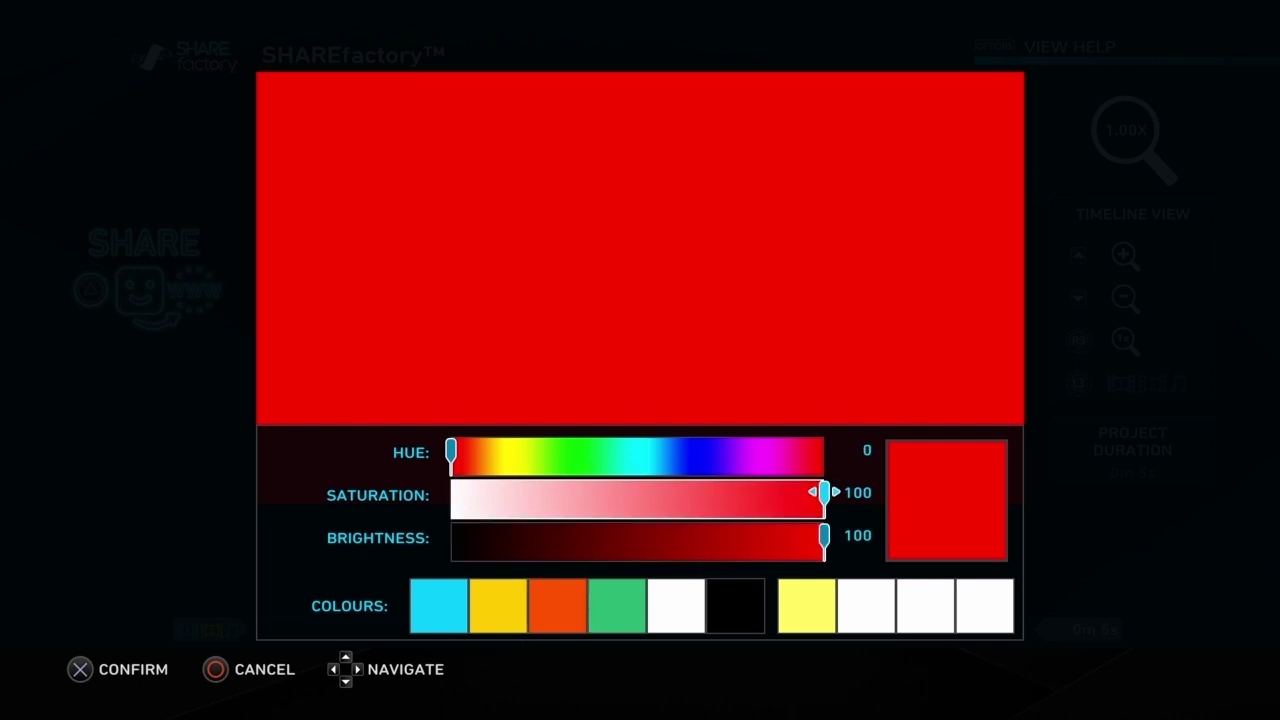
key("Right")
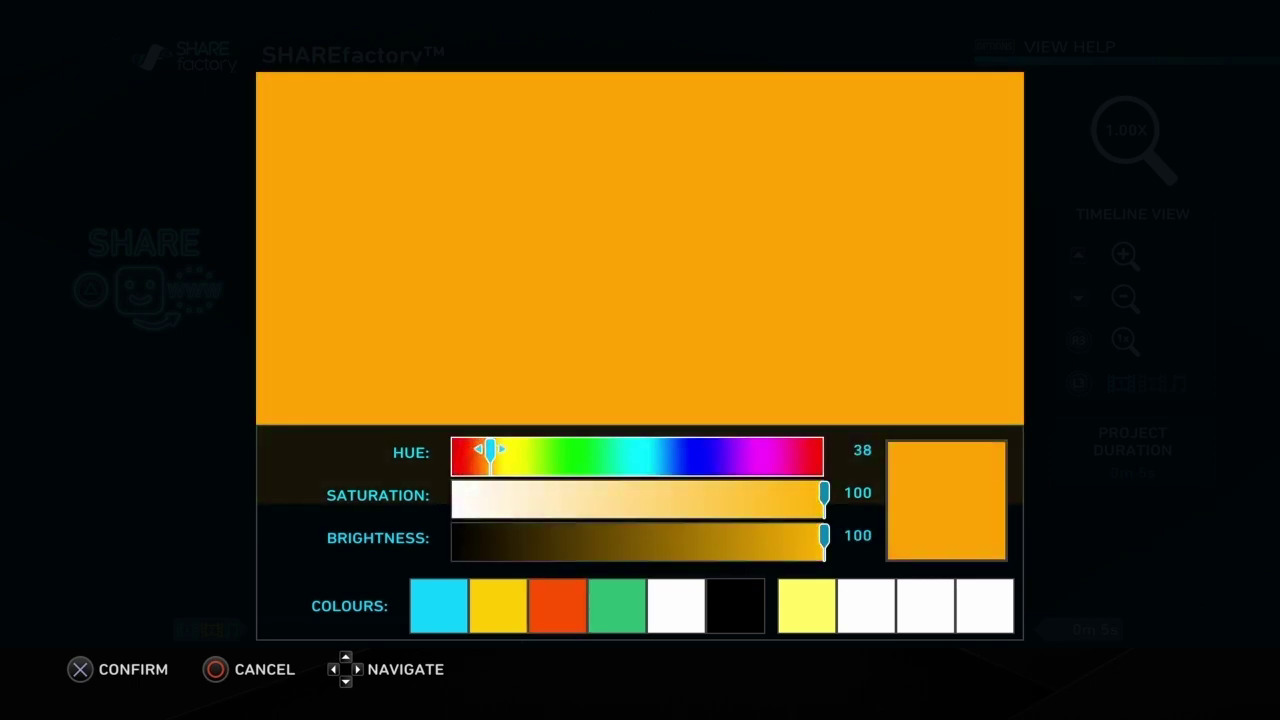
Apply the white preset colour to the solid colour clip
key("Down")
key("Down")
key("Down")
key("Right")
key("Right")
key("Right")
key("Right")
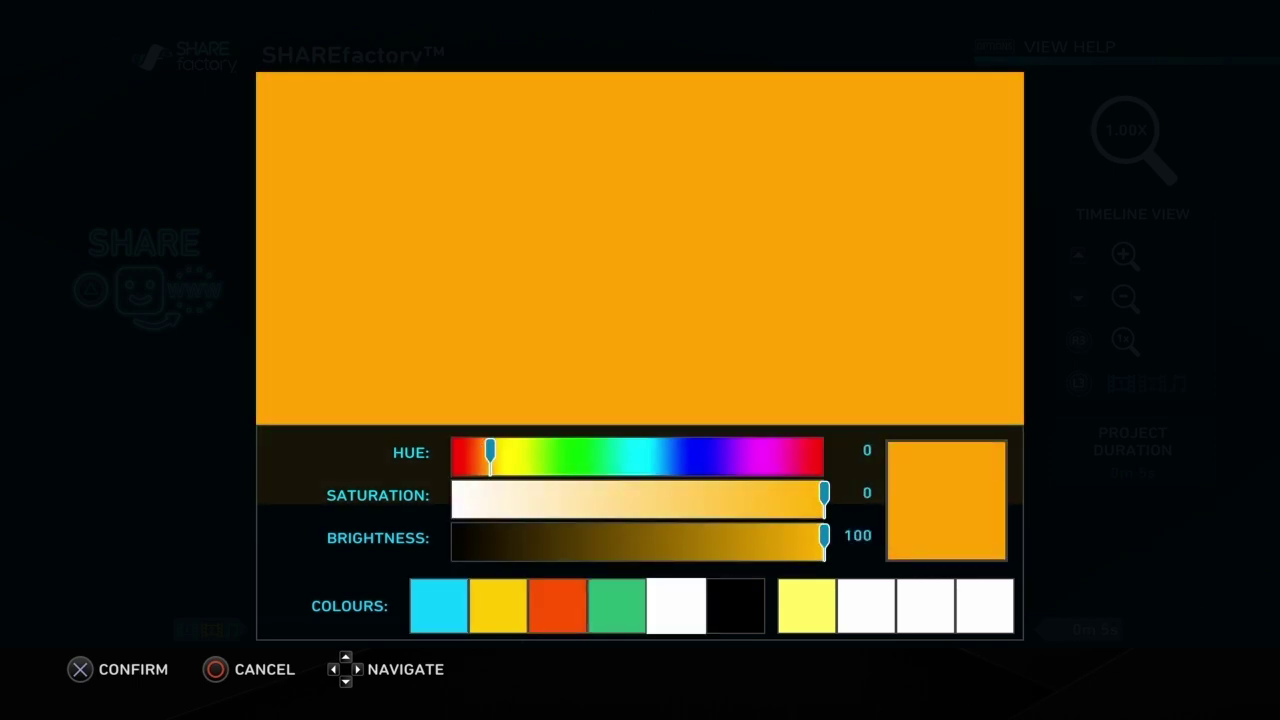
key("Return")
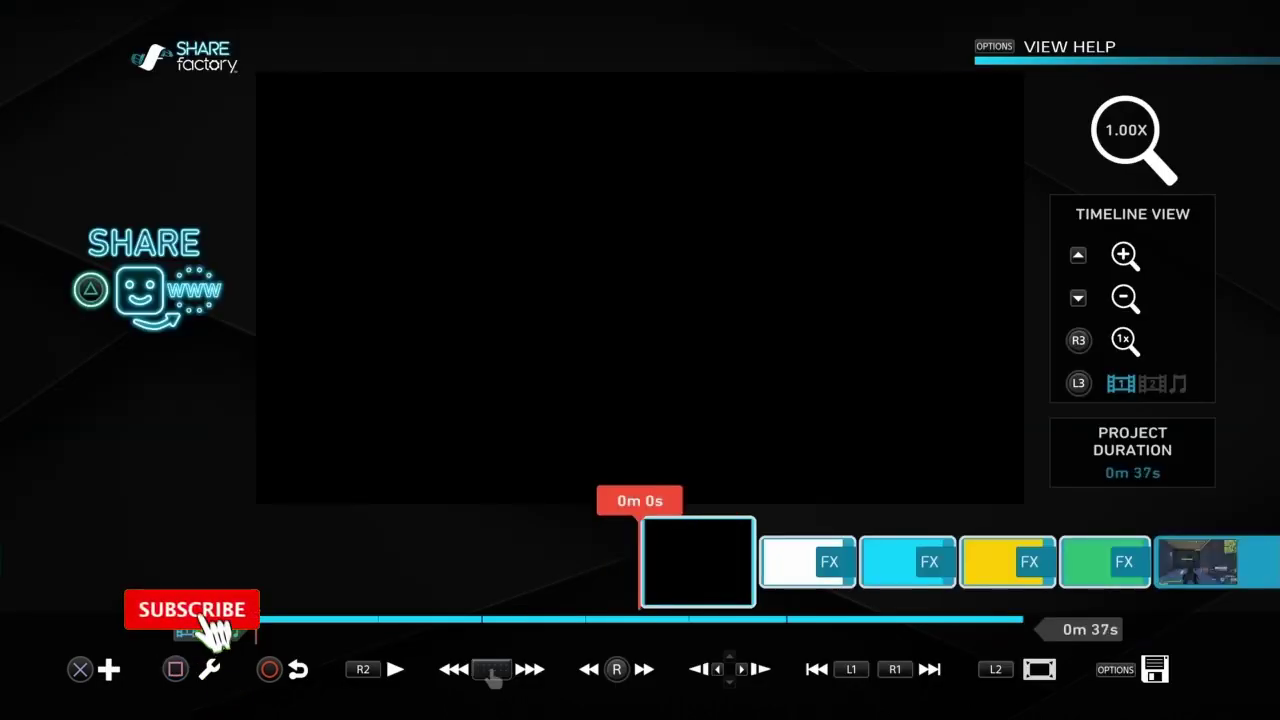
Add a text overlay reading "Basics" in the large bold outlined font with a duration of 5.0 s
key("Return")
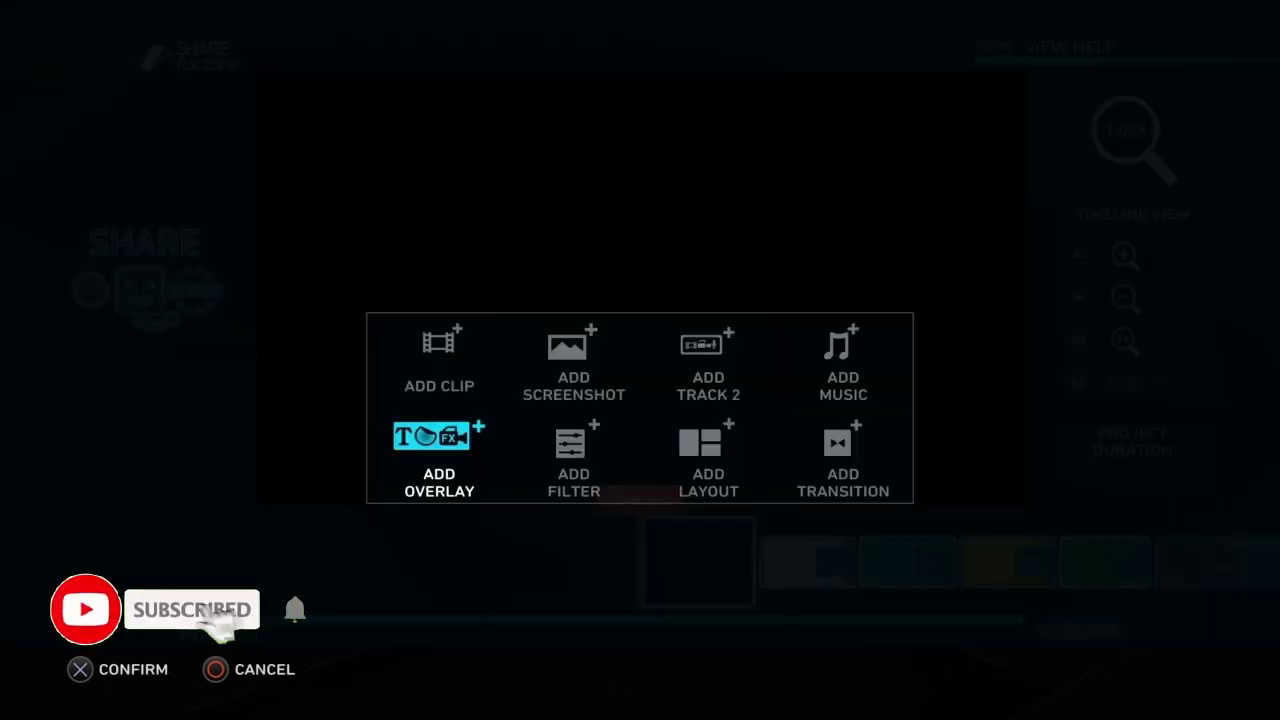
key("Return")
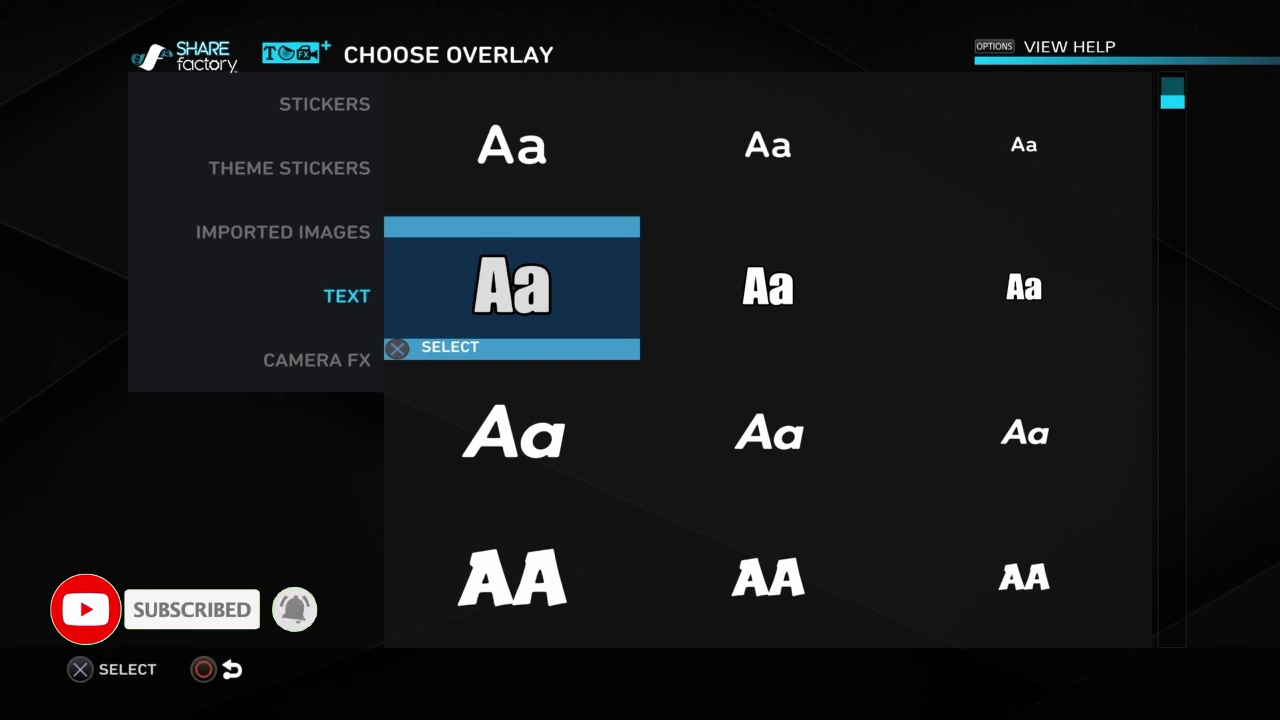
key("Return")
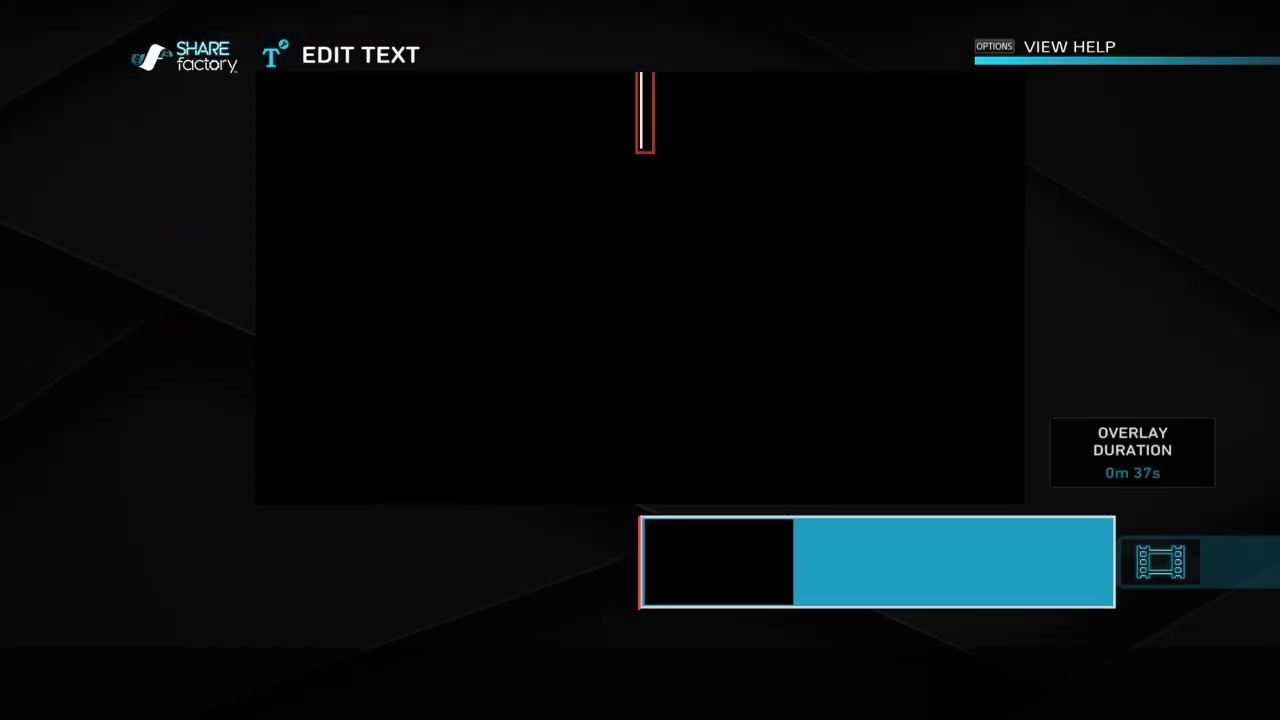
type("B")
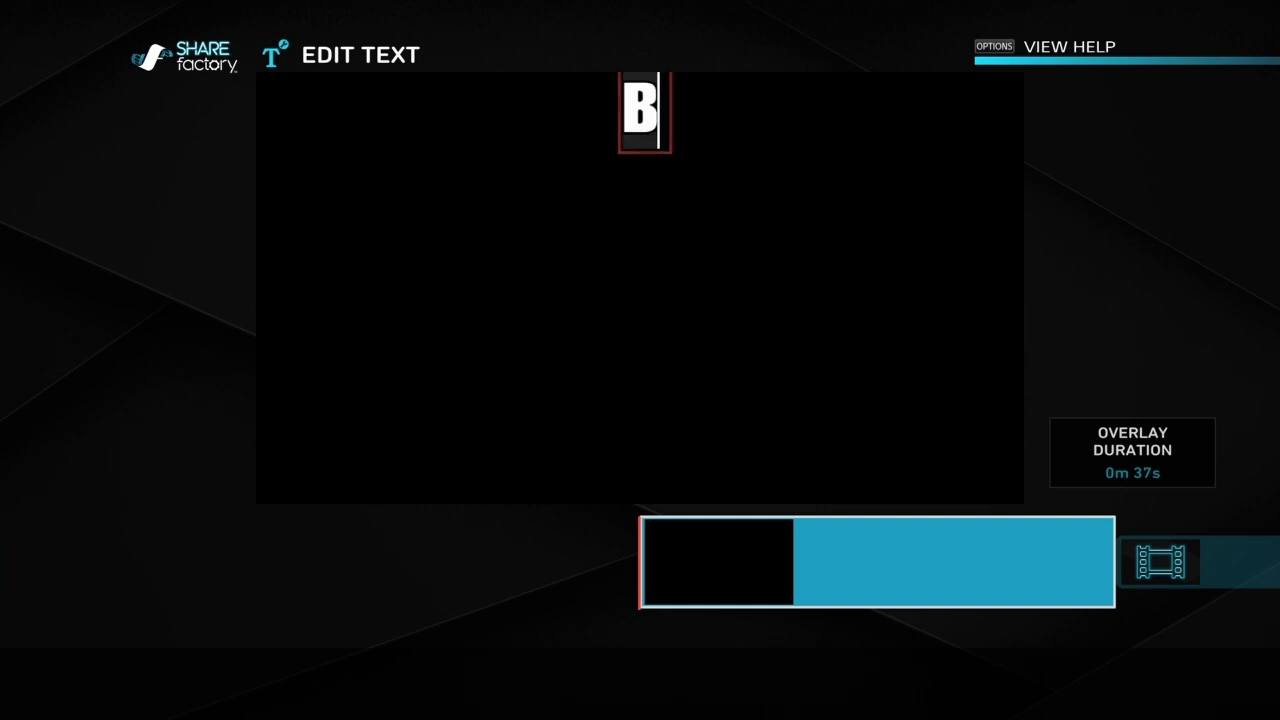
type("asics")
key("Return")
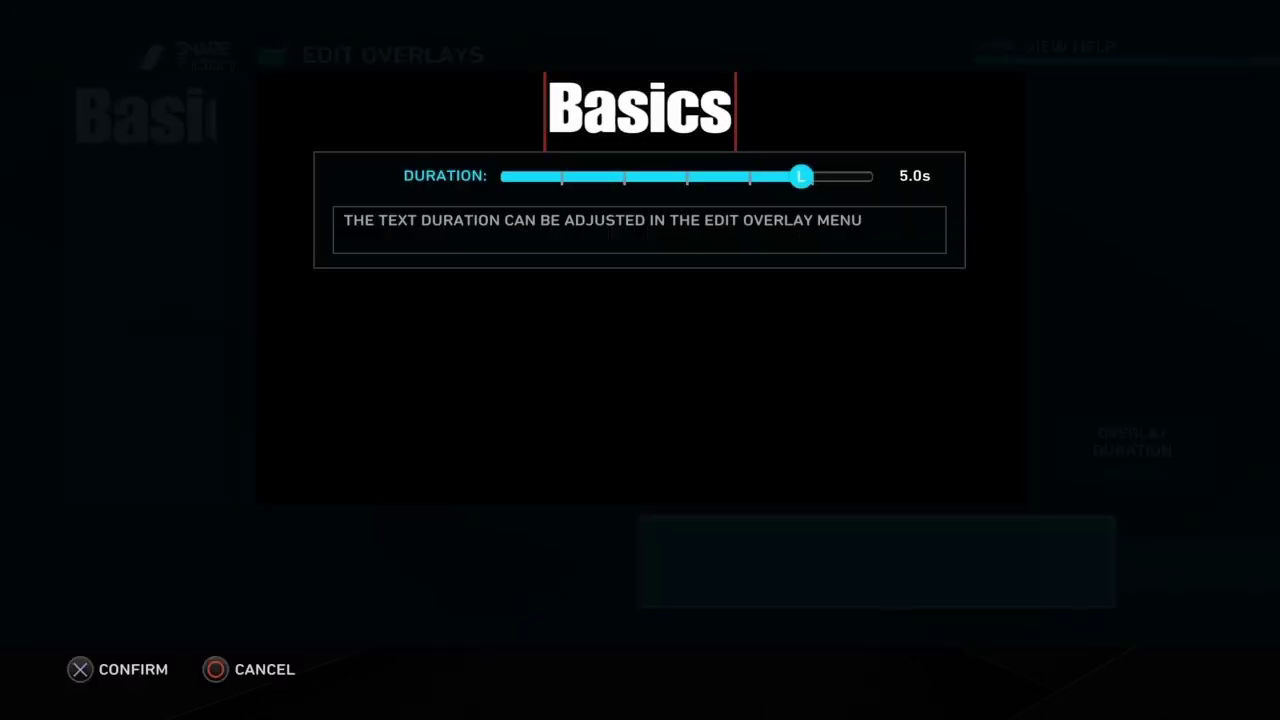
key("Return")
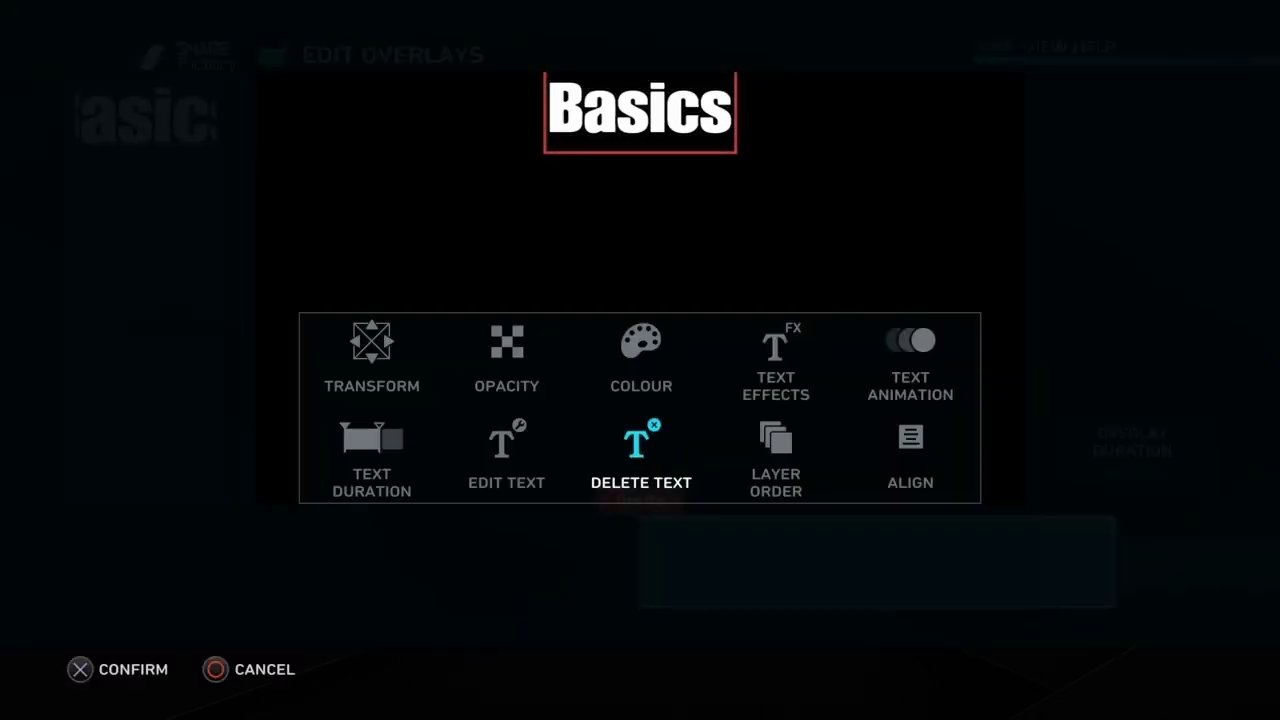
Transform the "Basics" text by moving it down from the upper edge toward the middle of the frame
key("Left")
key("Left")
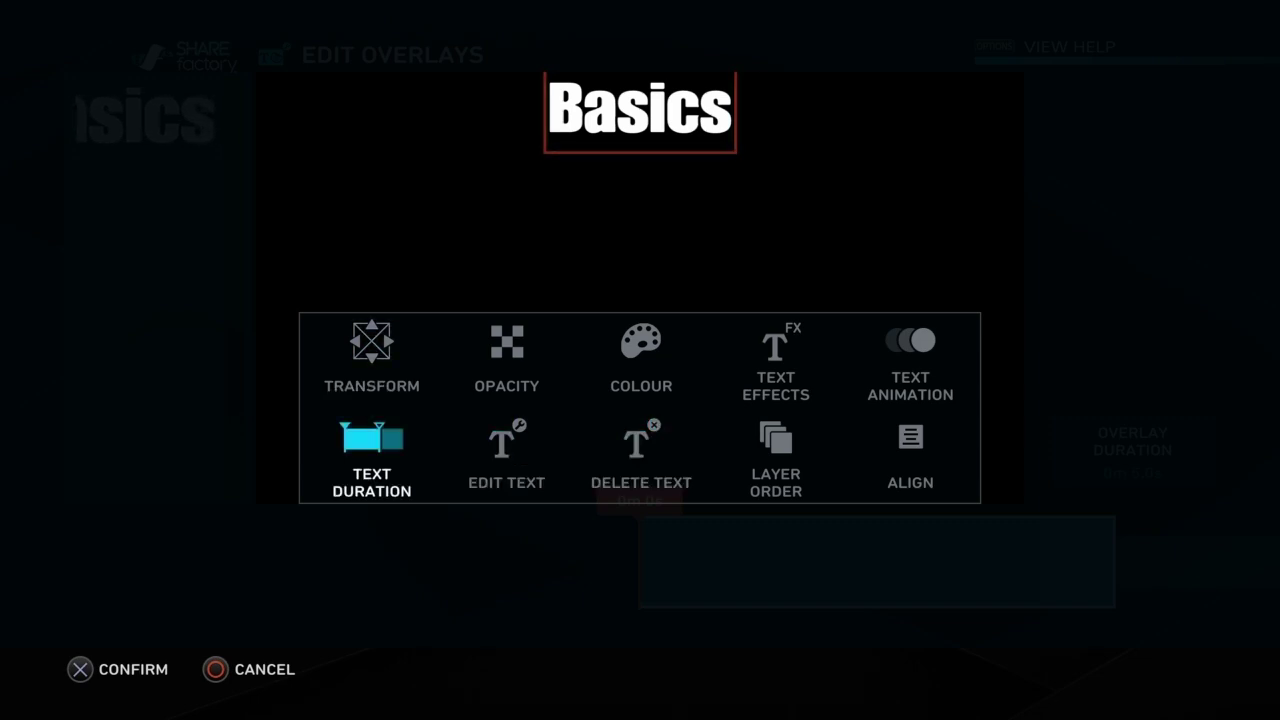
key("Up")
key("Return")
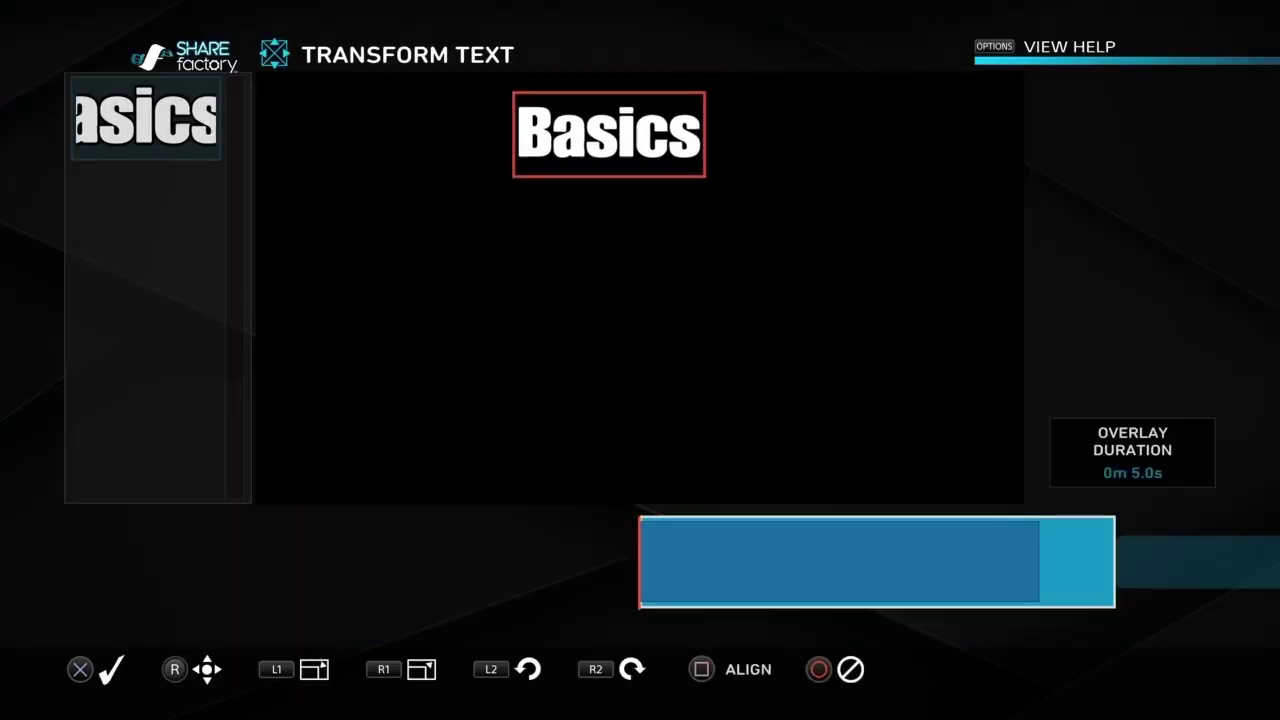
key("Down")
key("Right")
key("Down")
key("Left")
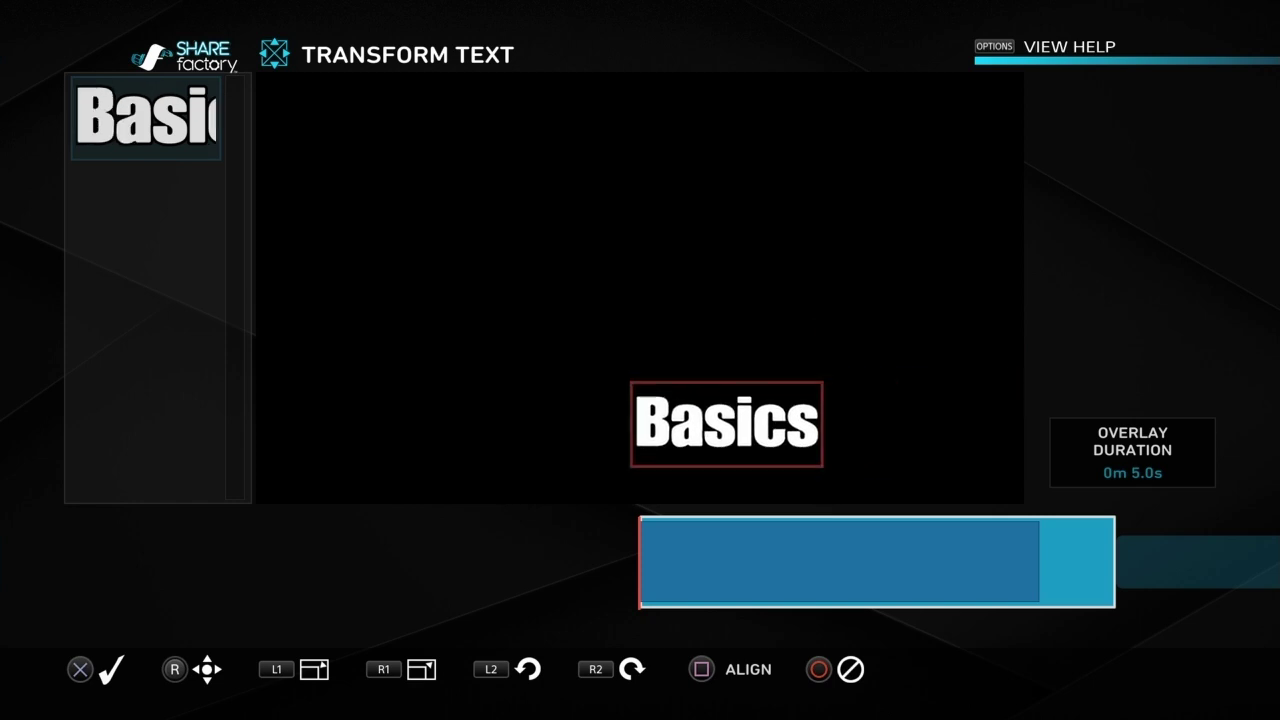
key("Up")
key("Left")
Enlarge the "Basics" text to about twice its size, then rotate it clockwise and back to nearly horizontal
key("R1")
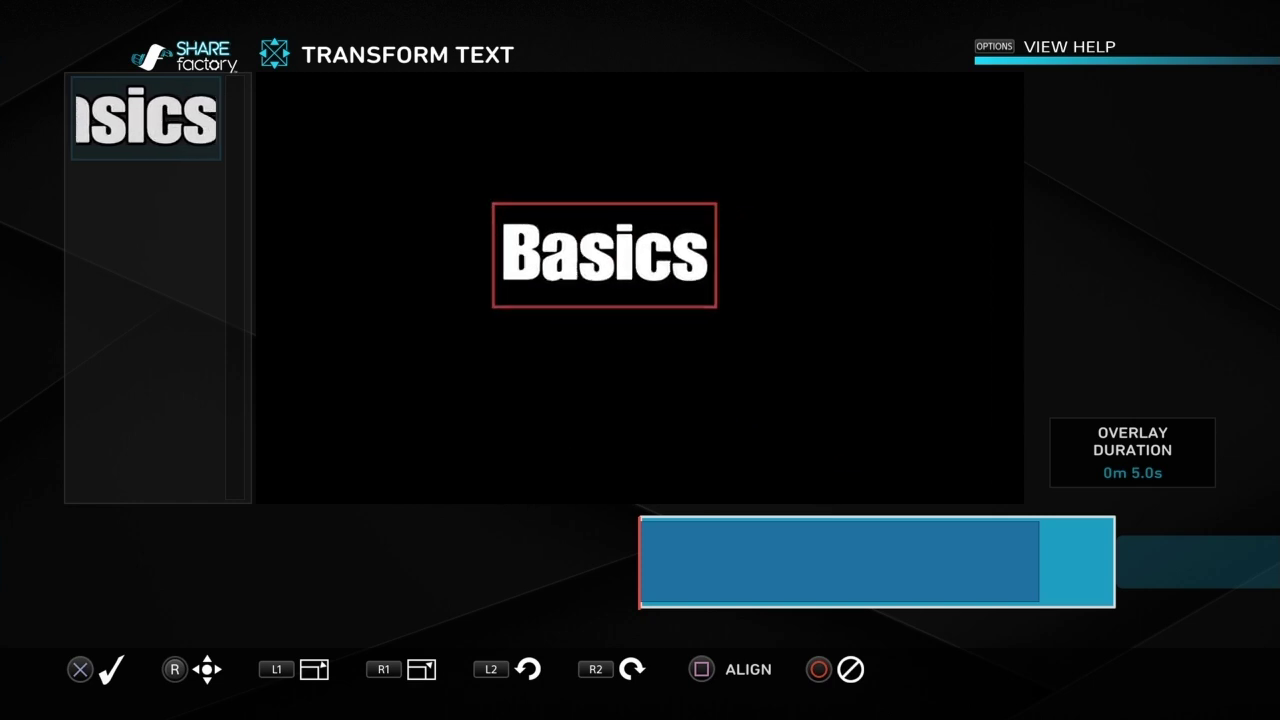
key("Page_Up")
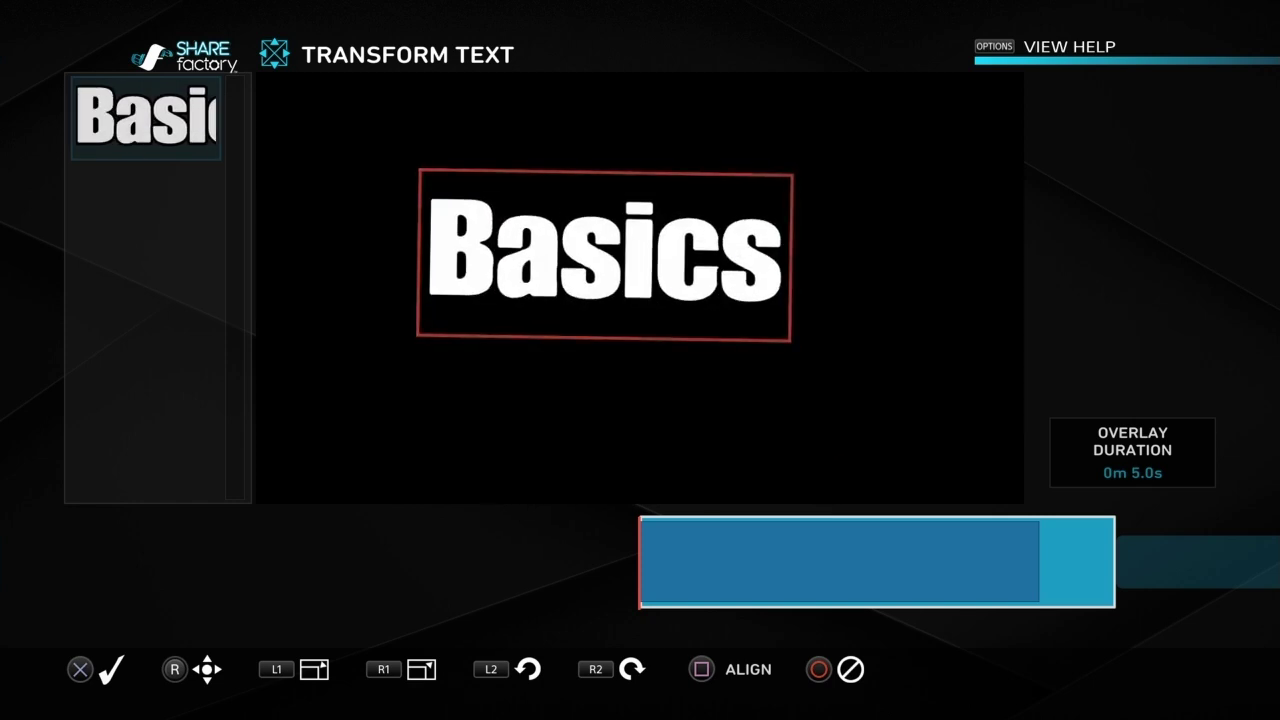
key("R2")
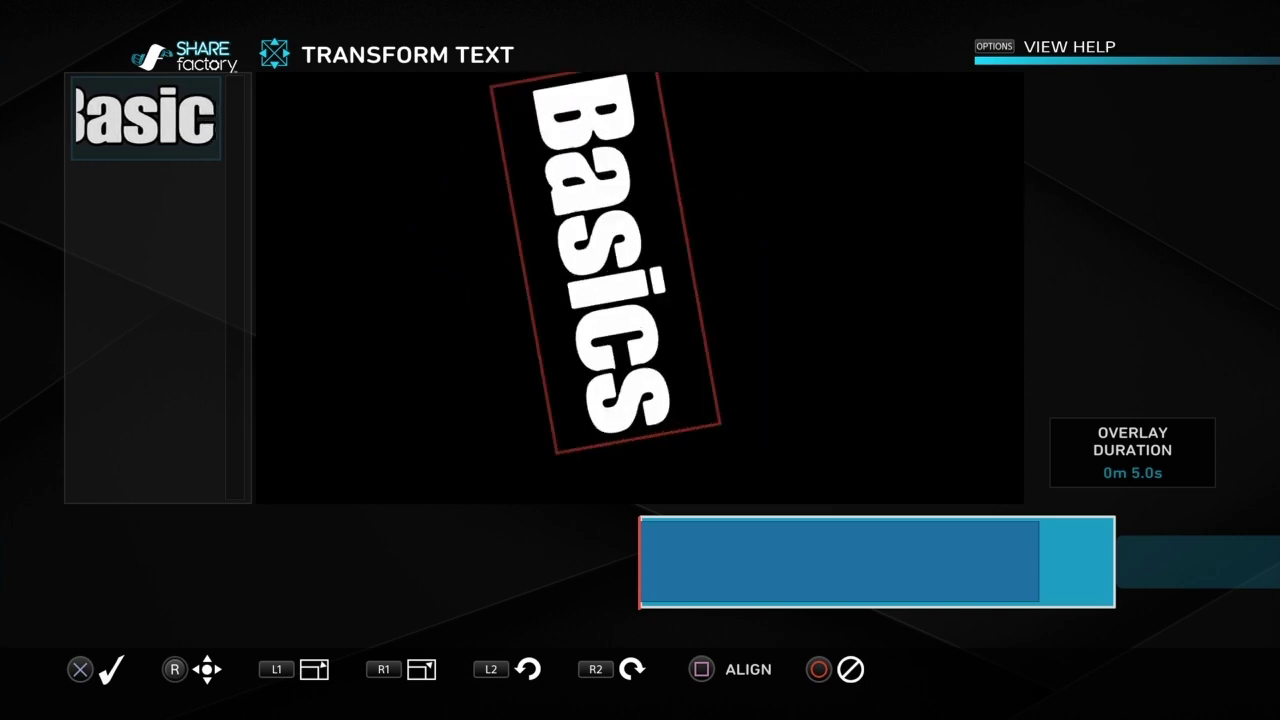
key("L2")
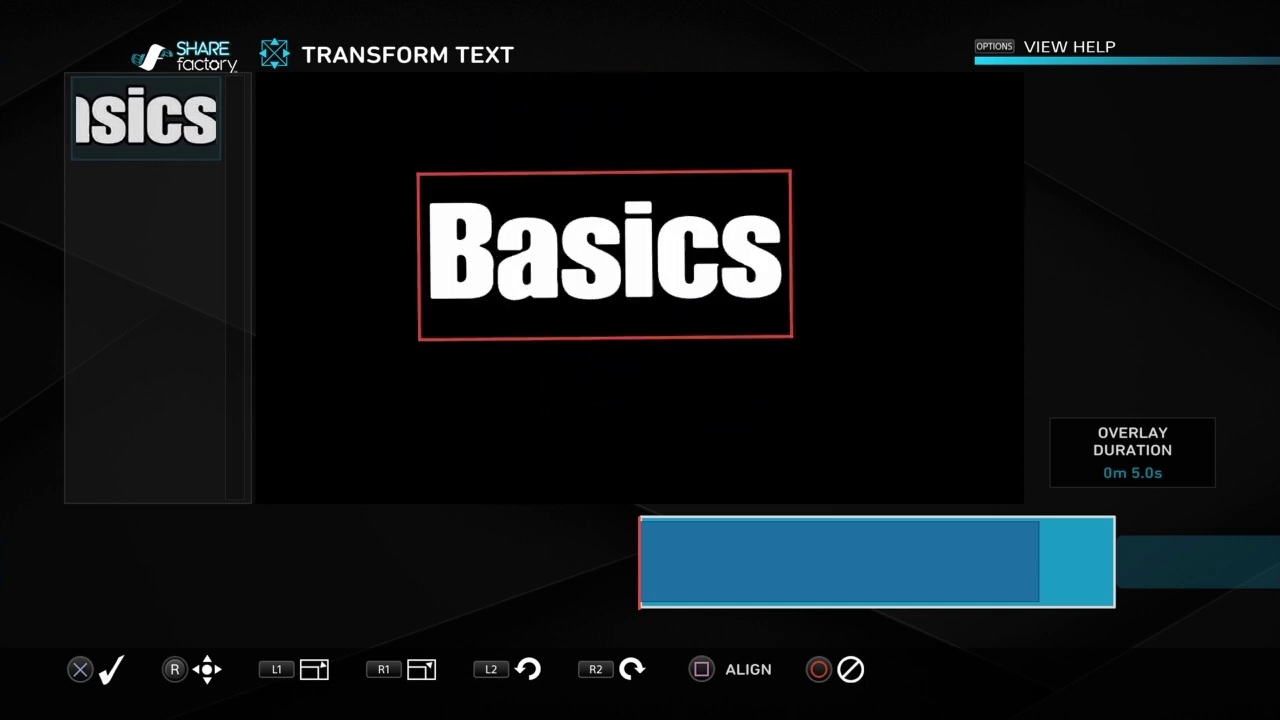
Position the enlarged "Basics" text centred in the upper half of the frame and accept the transform
key("Up")
key("Right")
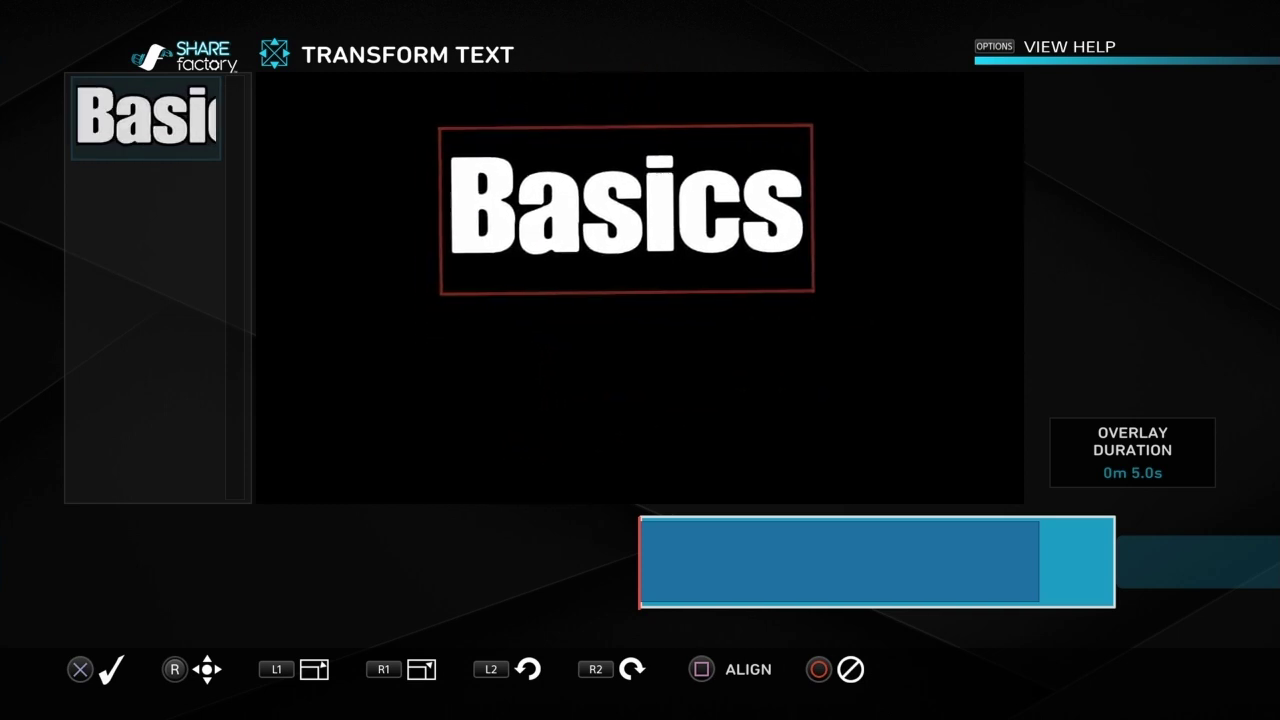
key("Right")
key("Up")
key("Left")
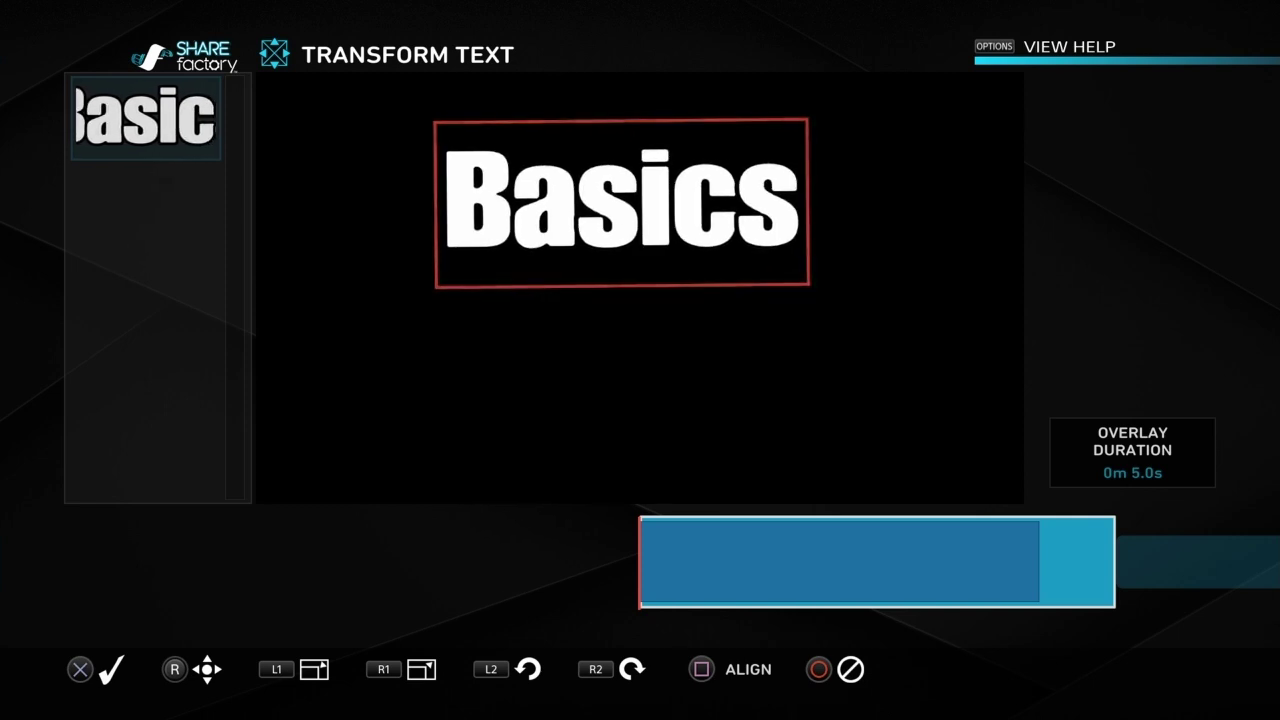
key("Left")
key("square")
key("square")
key("square")
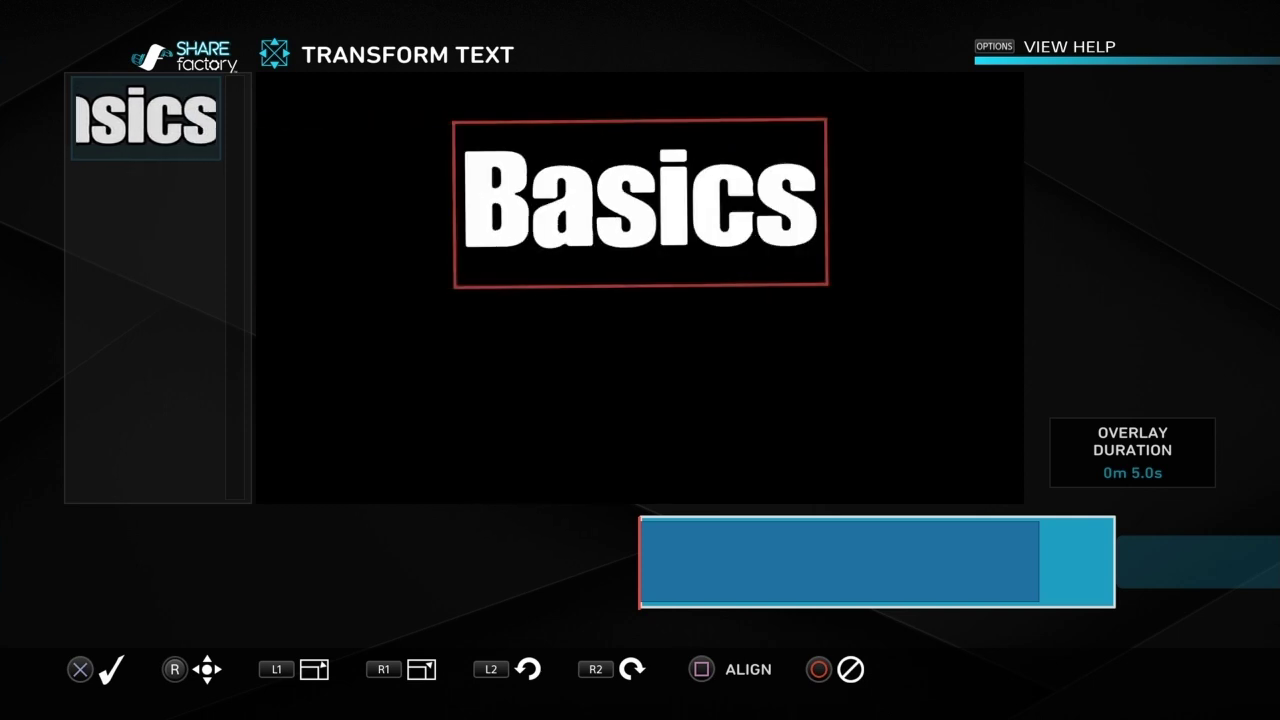
key("Right")
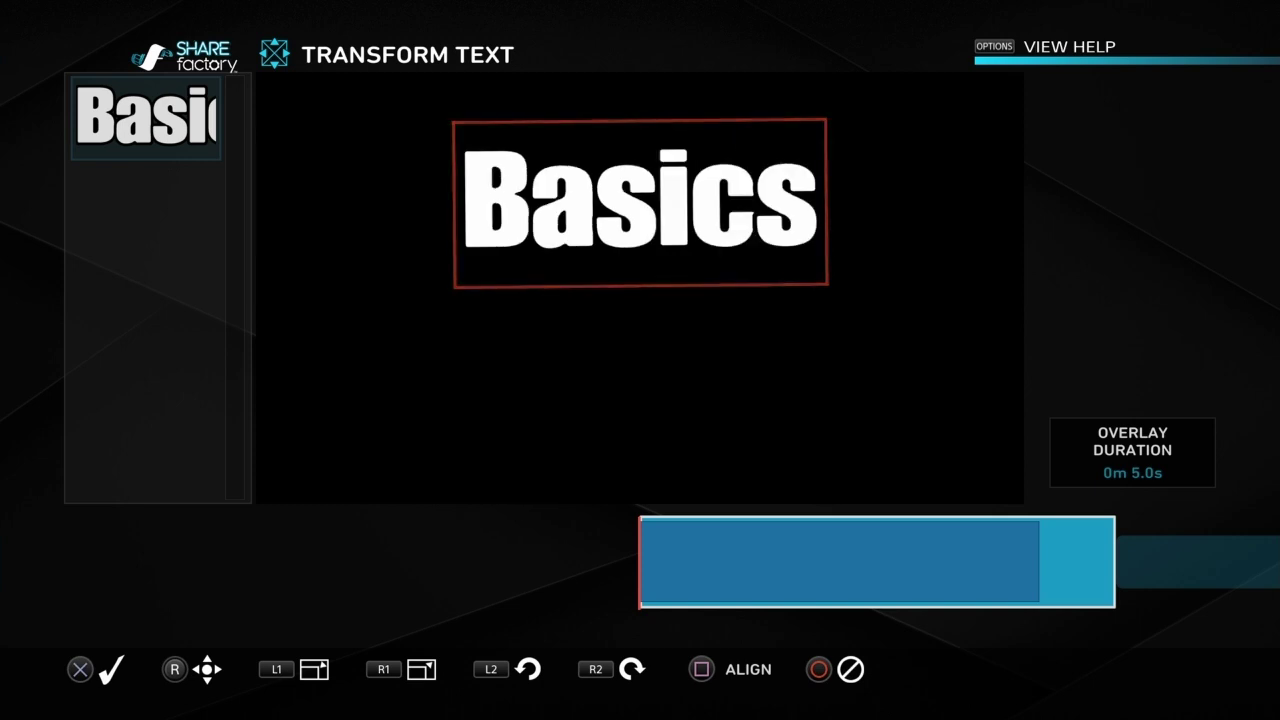
key("Return")
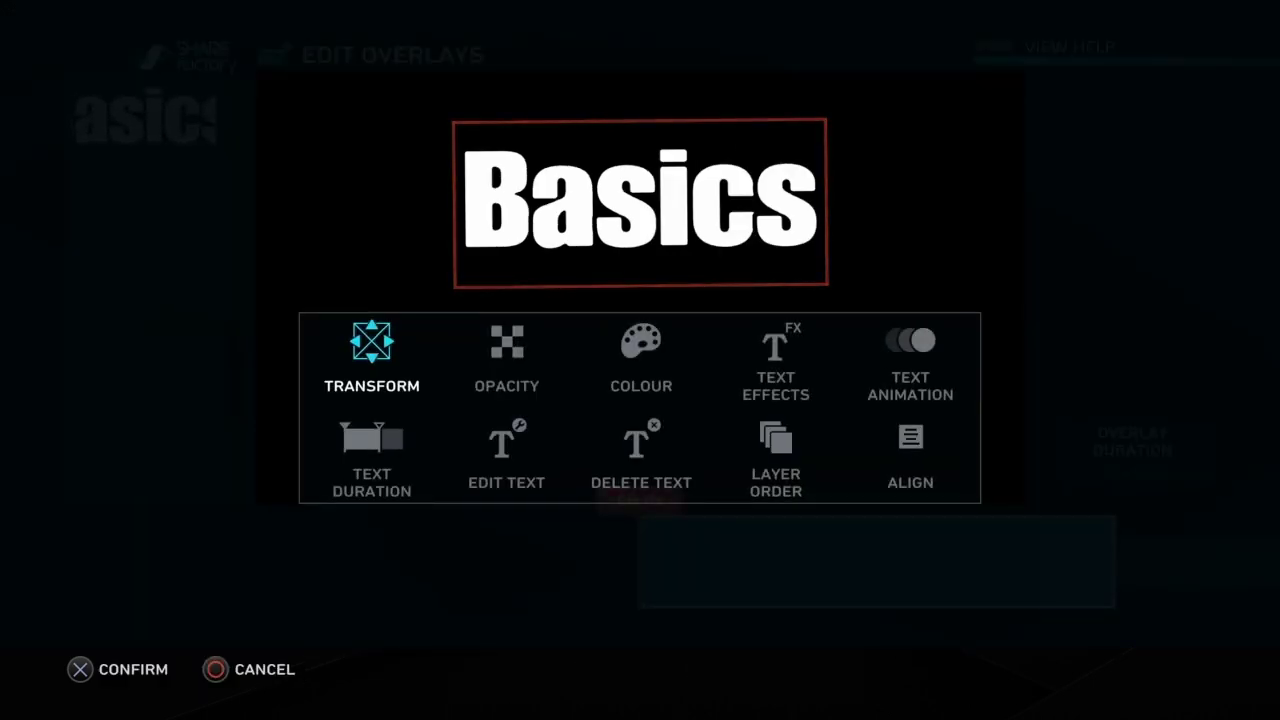
Set the duration of the enlarged "Basics" text to 5.0 s and accept it
key("Down")
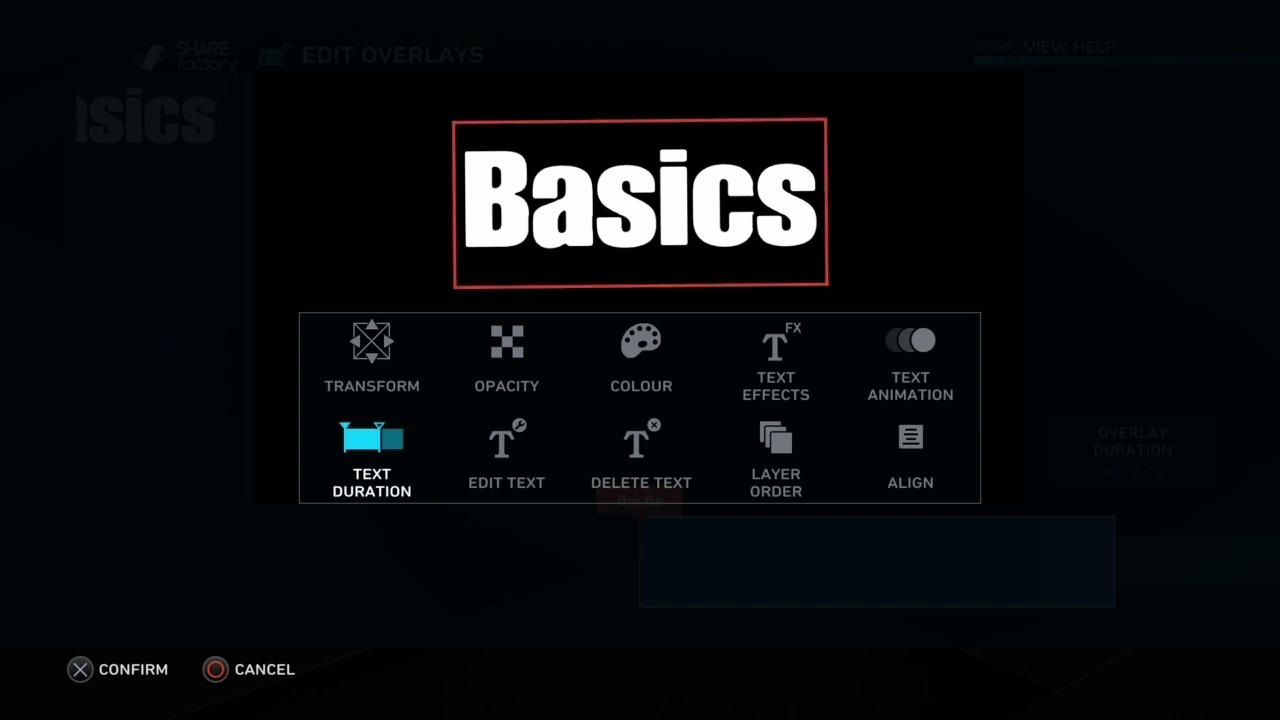
key("Return")
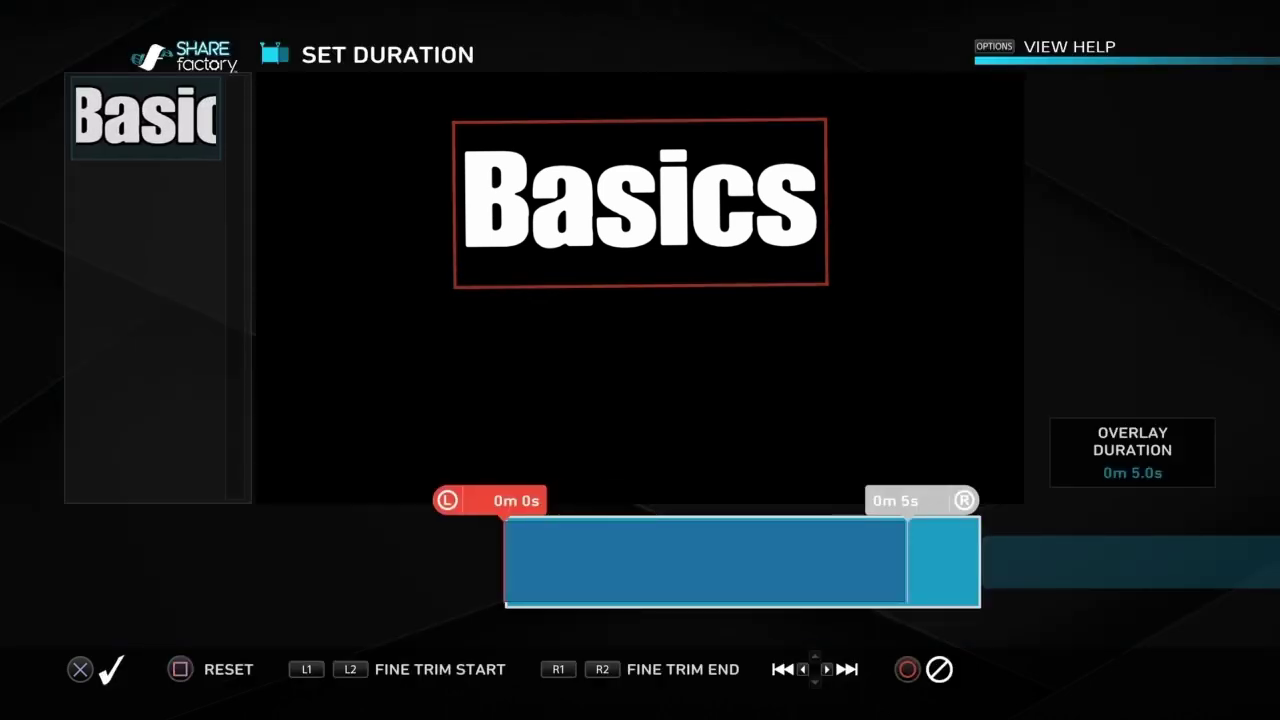
key("Right")
key("Return")
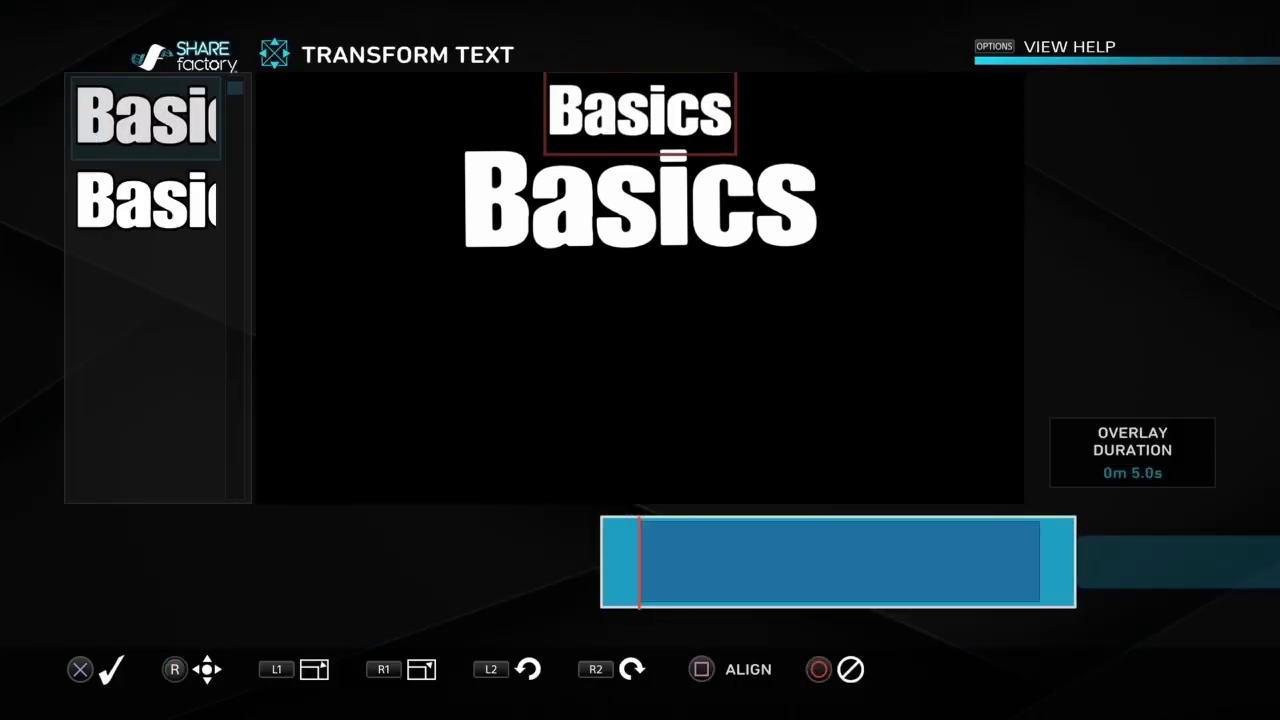
Lay the second "Basics" text over the first one and enlarge it to match the first one's size
key("Down")
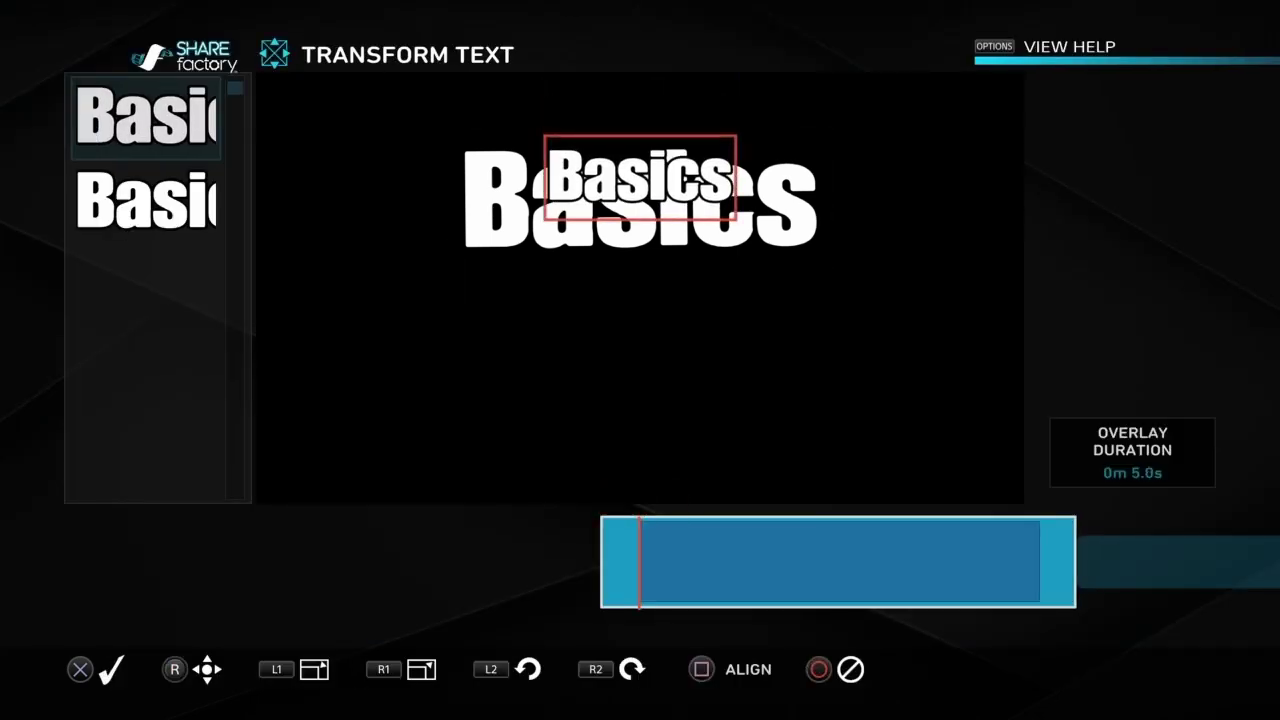
key("Left")
key("R1")
key("Right")
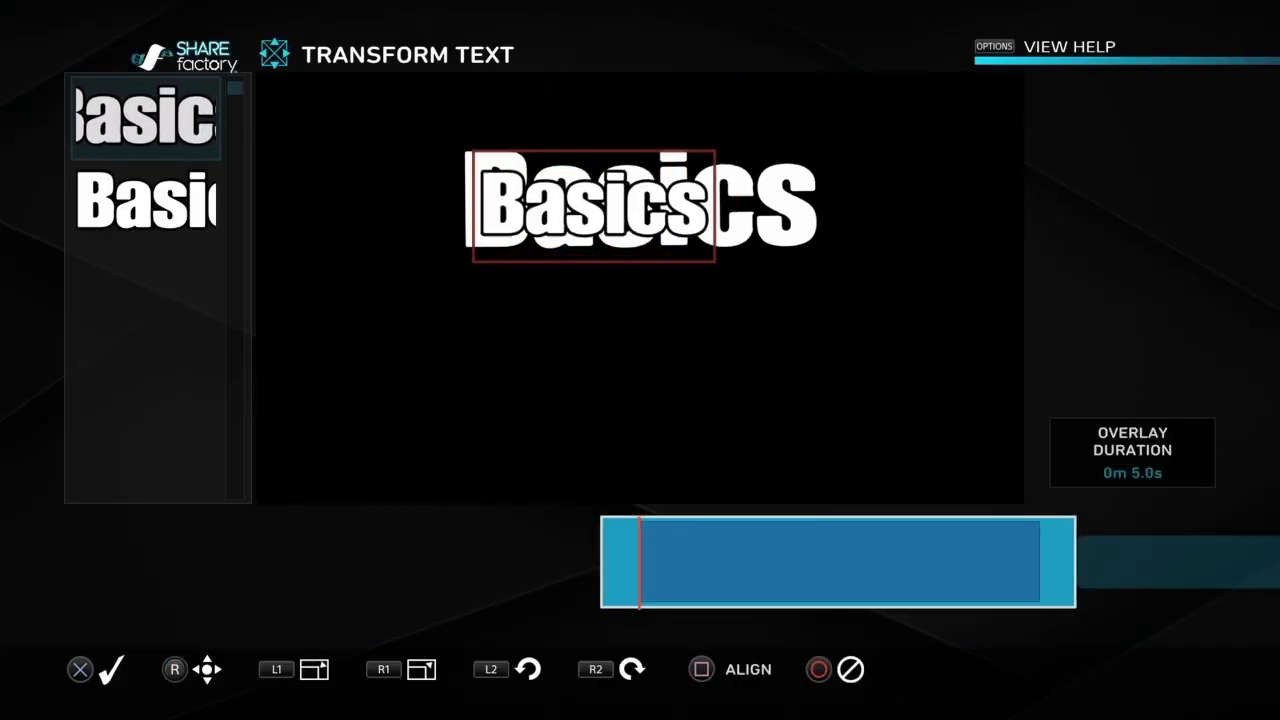
key("Left")
key("Up")
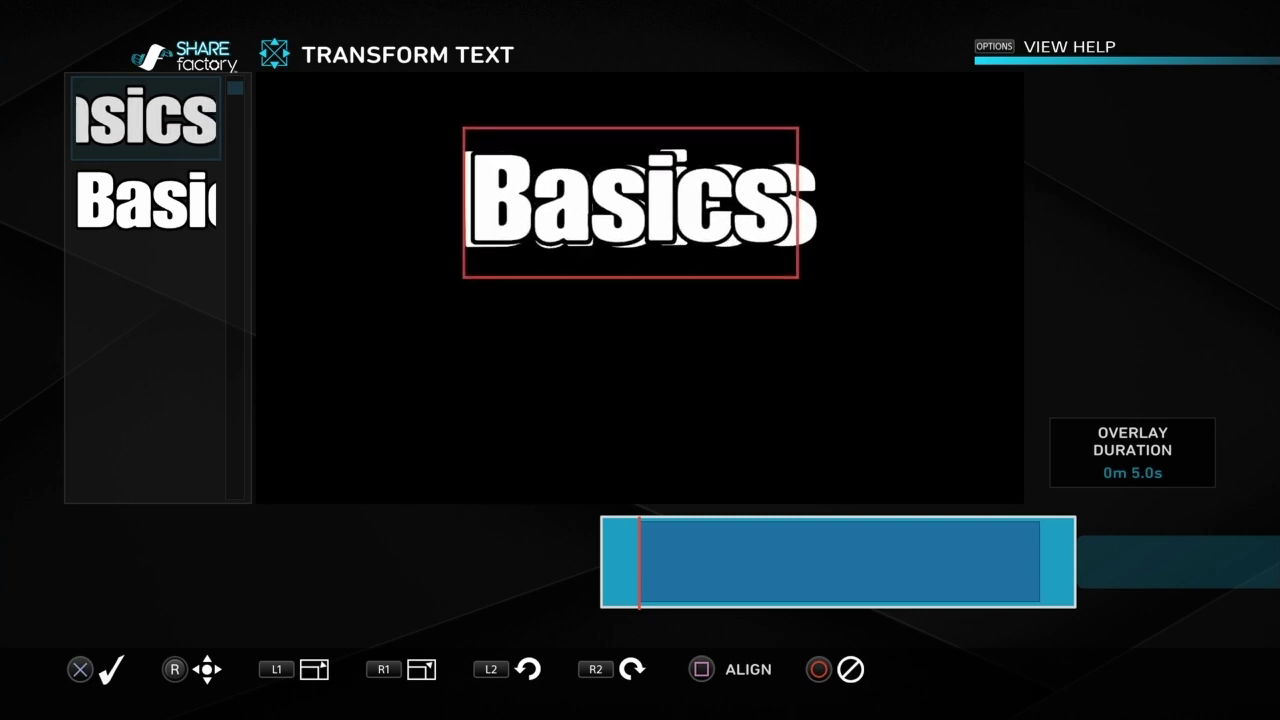
key("R1")
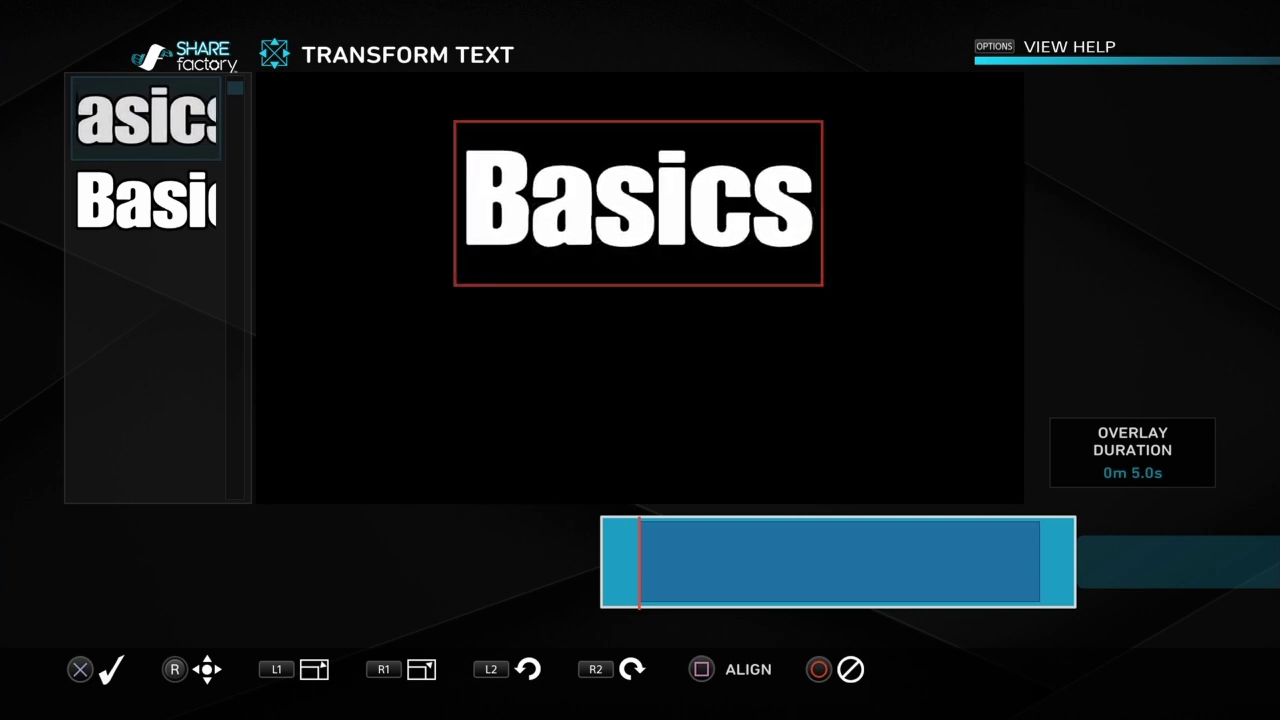
Move the second "Basics" text straight down until it sits just below the first one and accept the transform
key("Down")
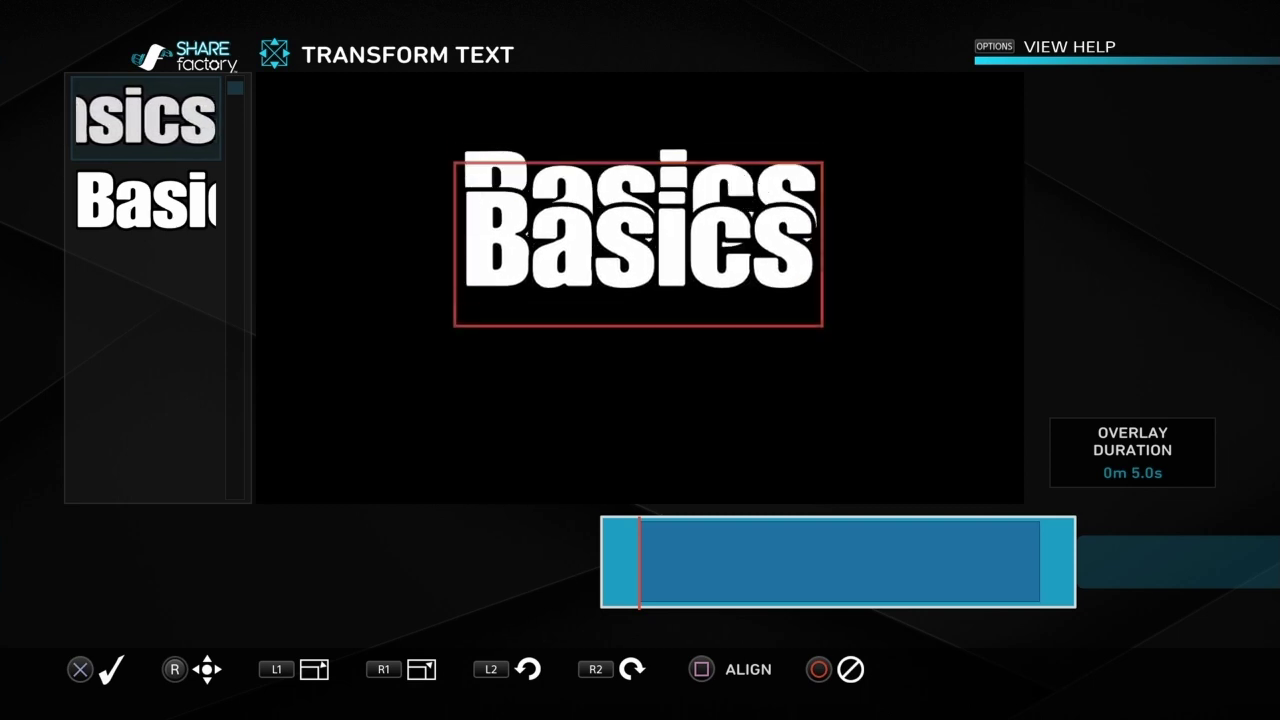
key("Up")
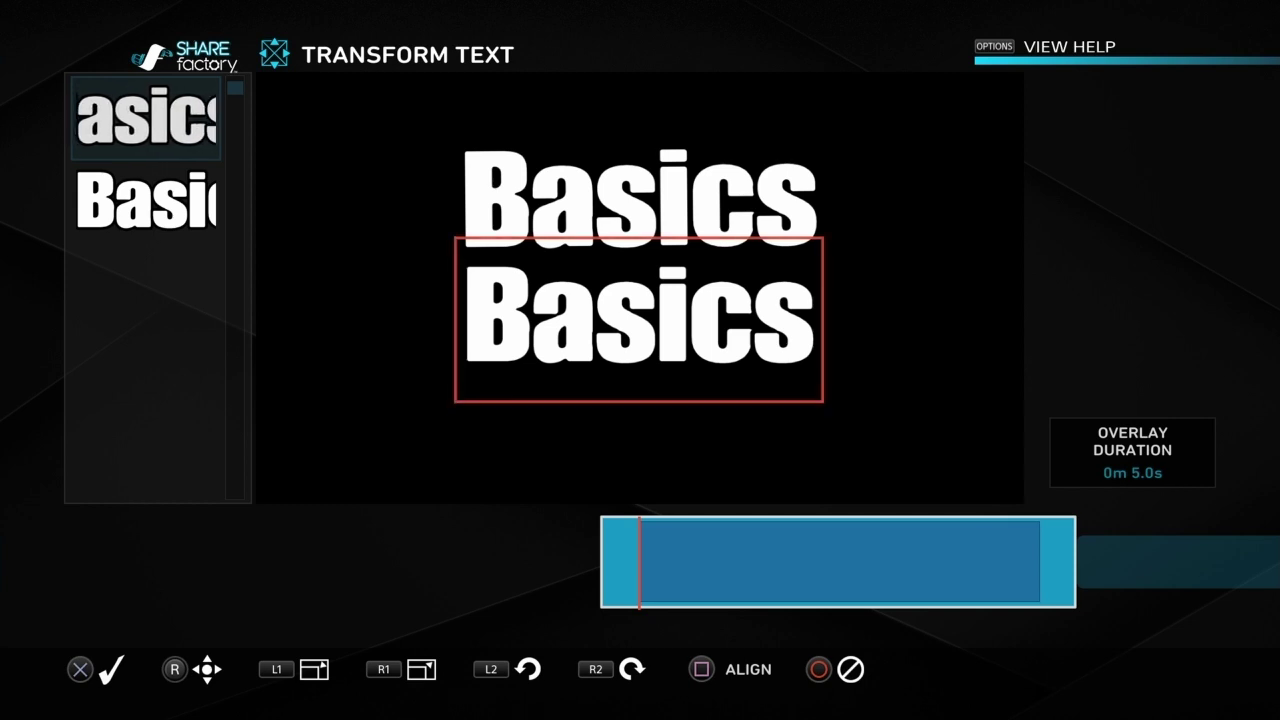
key("Return")
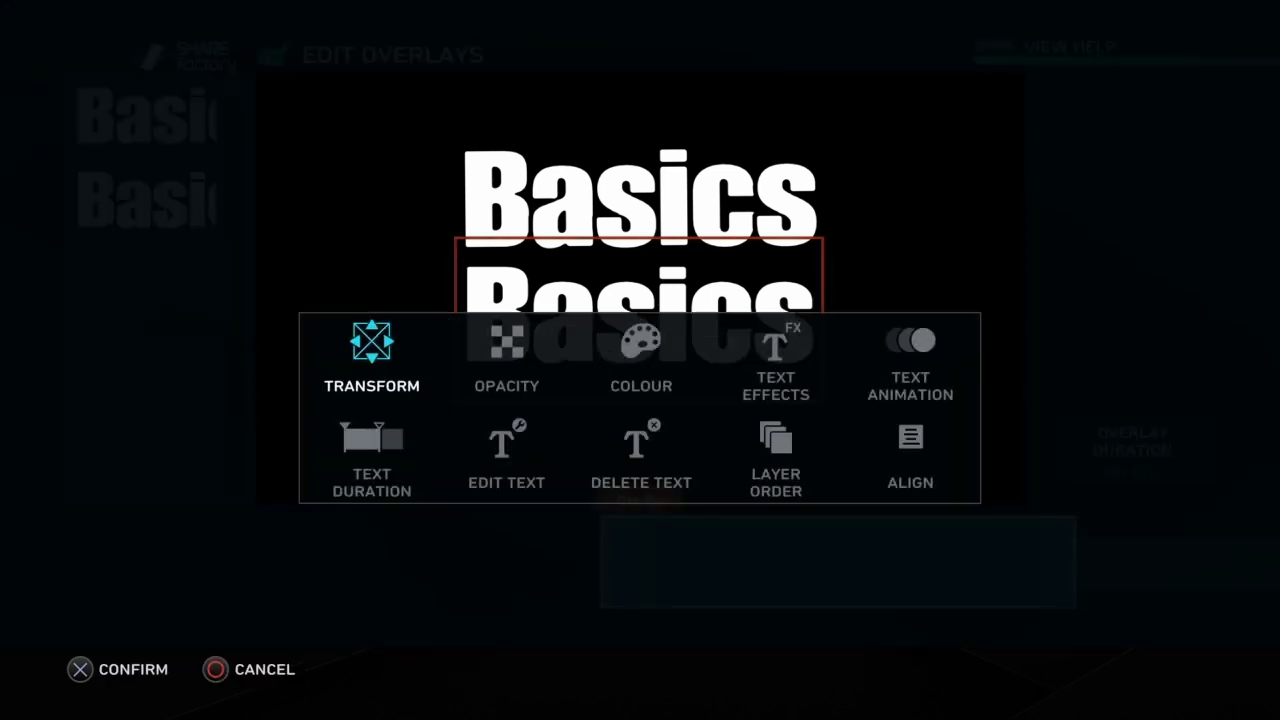
Recolour the lower "Basics" text with the preset cyan colour and return to the overlay editor
key("Right")
key("Right")
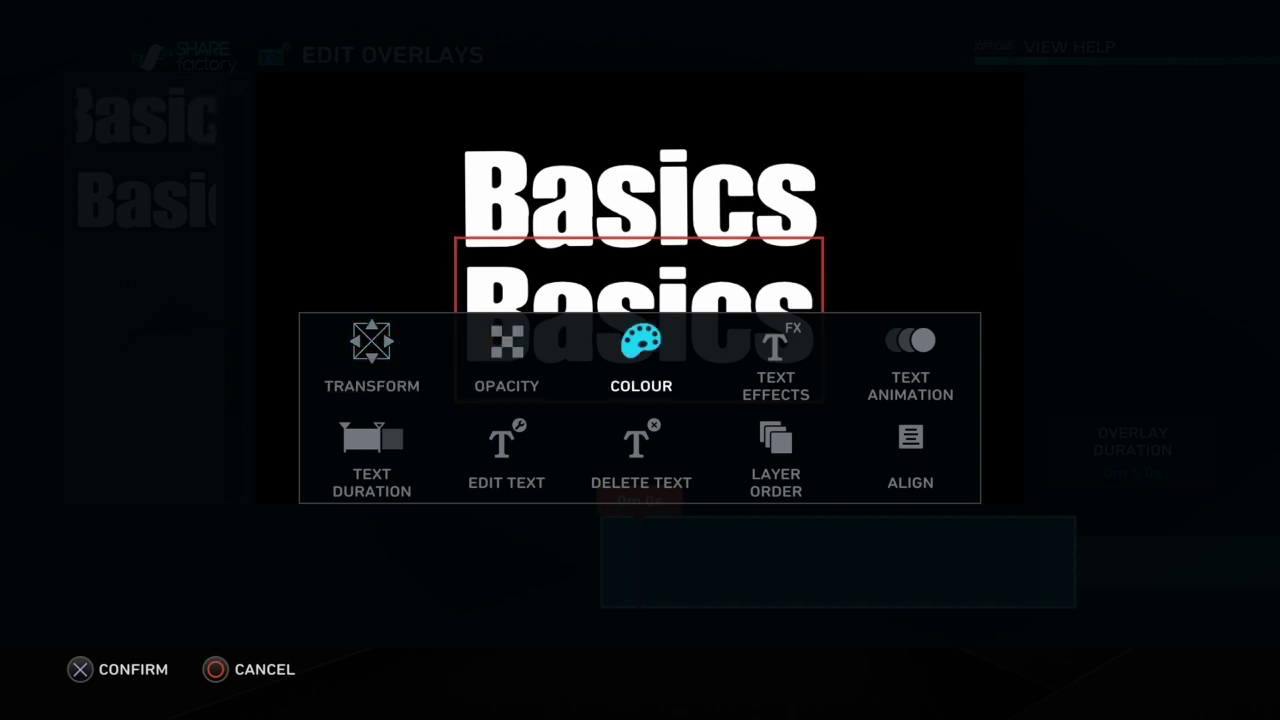
key("Return")
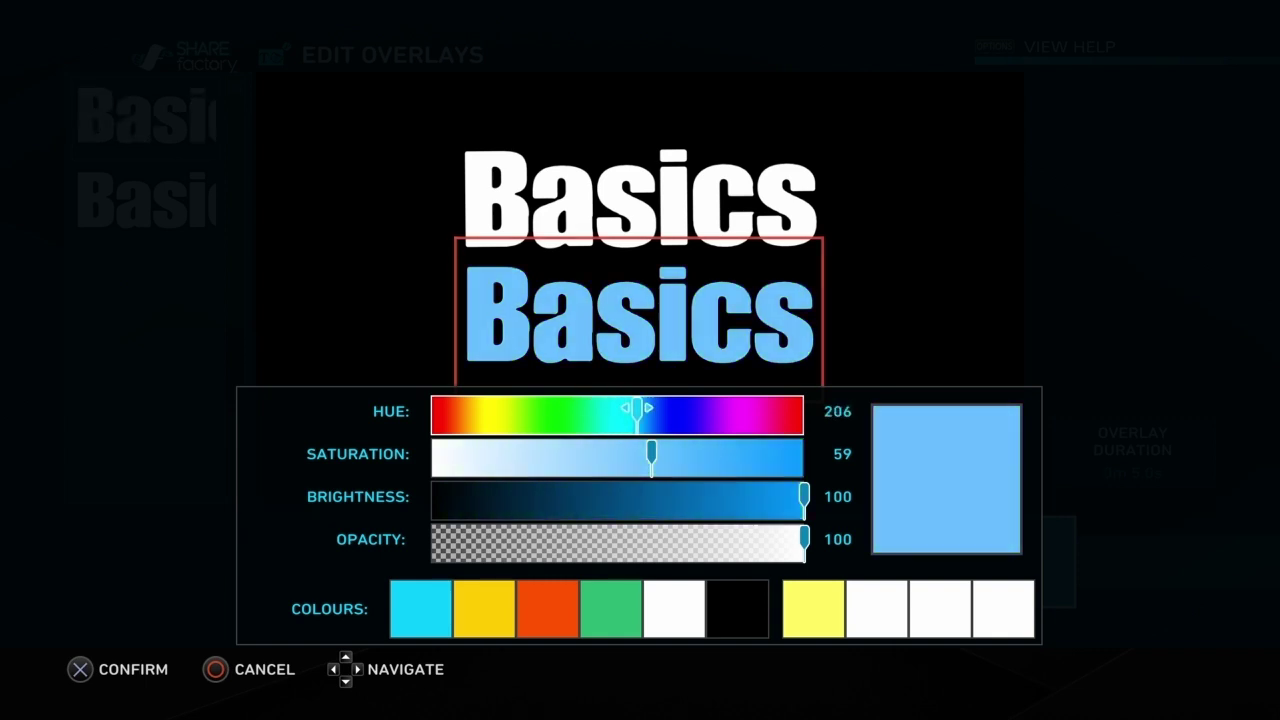
key("Down")
key("Down")
key("Down")
key("Down")
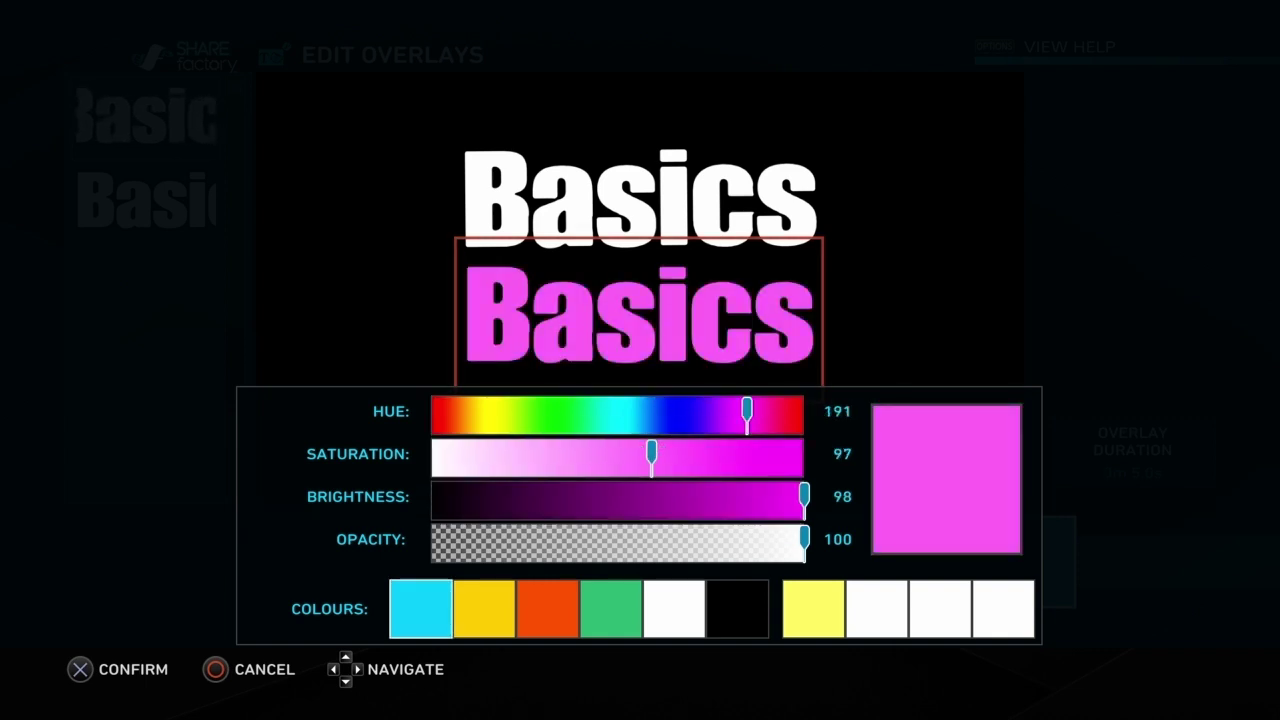
key("Return")
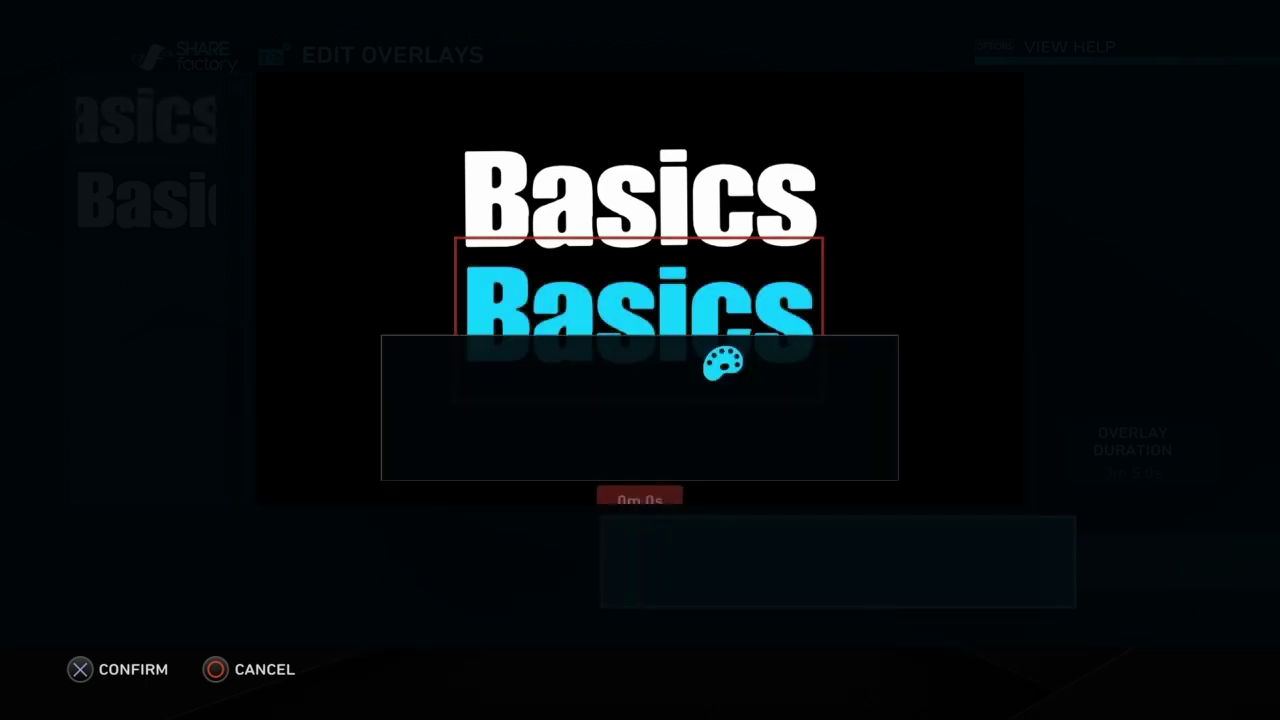
key("Escape")
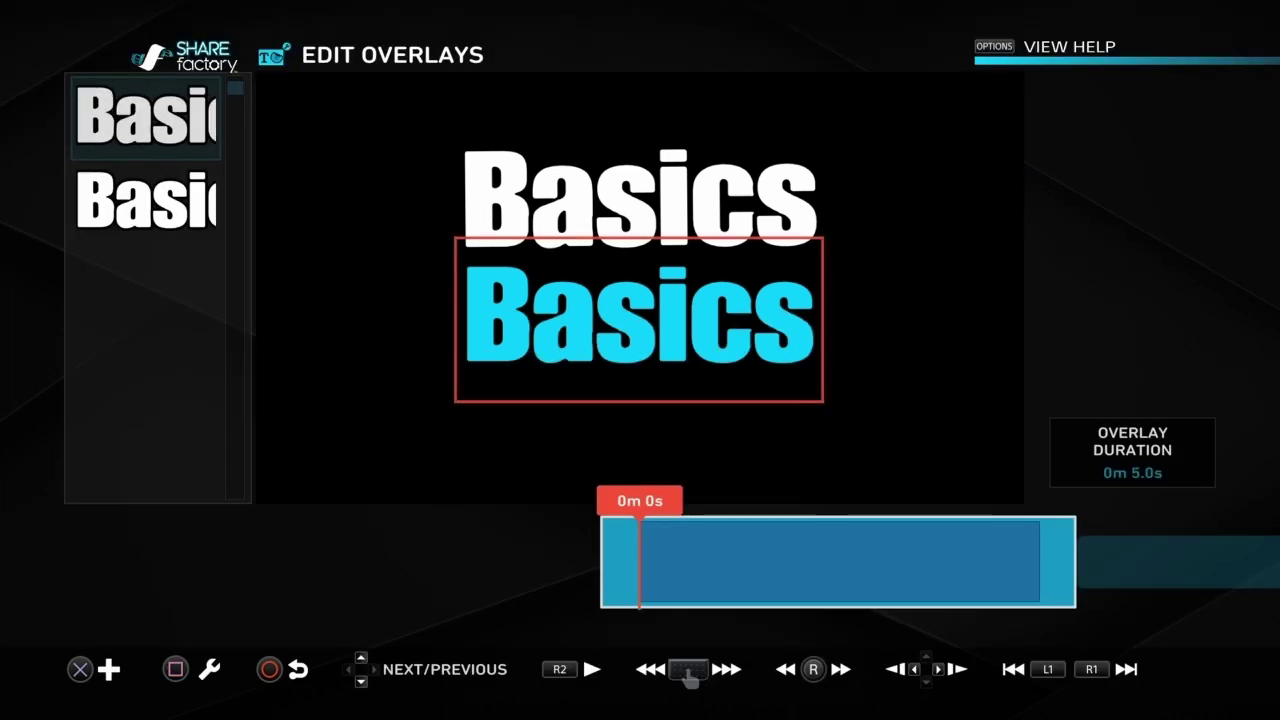
Move the cyan "Basics" text straight up so that it overlaps the white "Basics" text
key("Return")
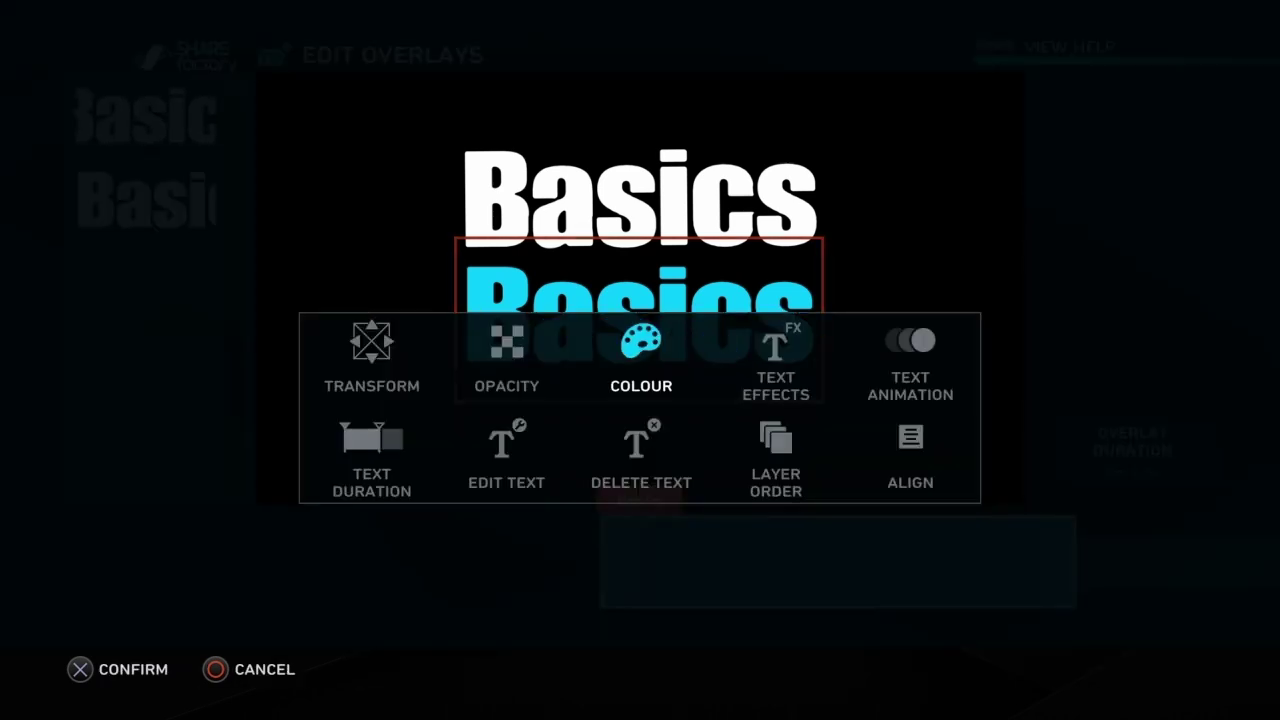
key("Down")
key("Left")
key("Left")
key("Return")
key("Left")
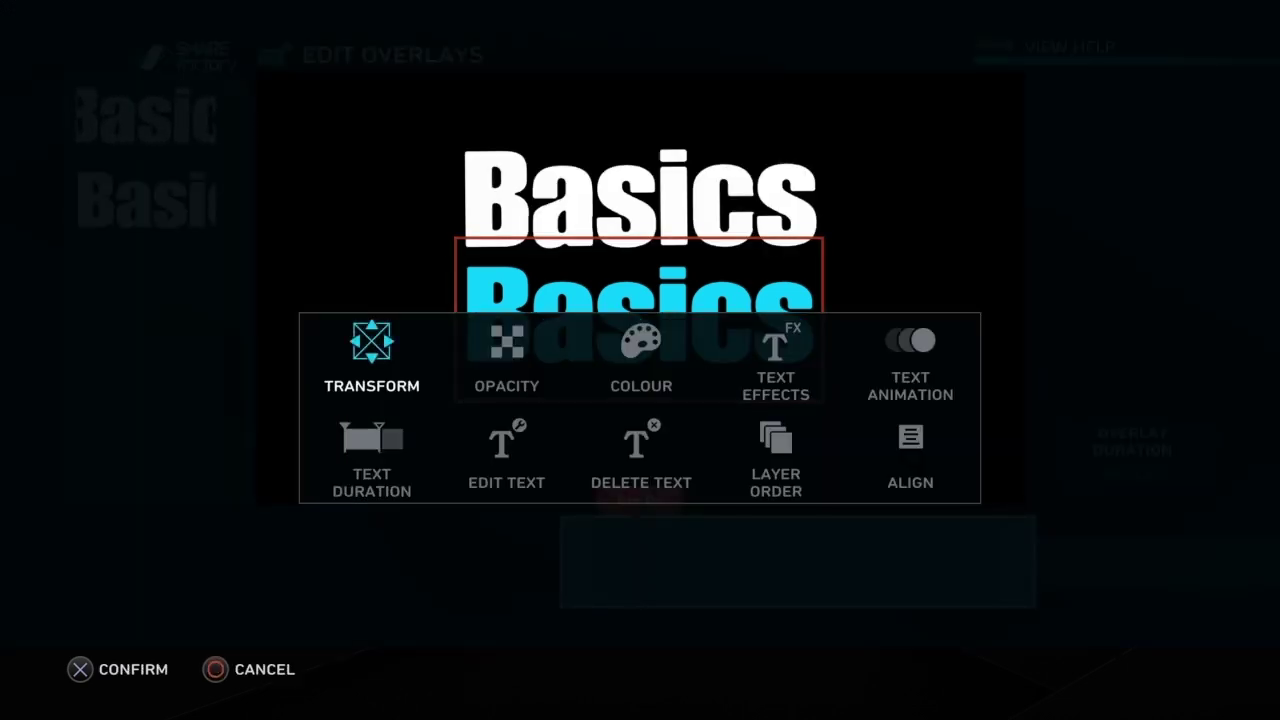
key("Return")
key("Up")
key("Up")
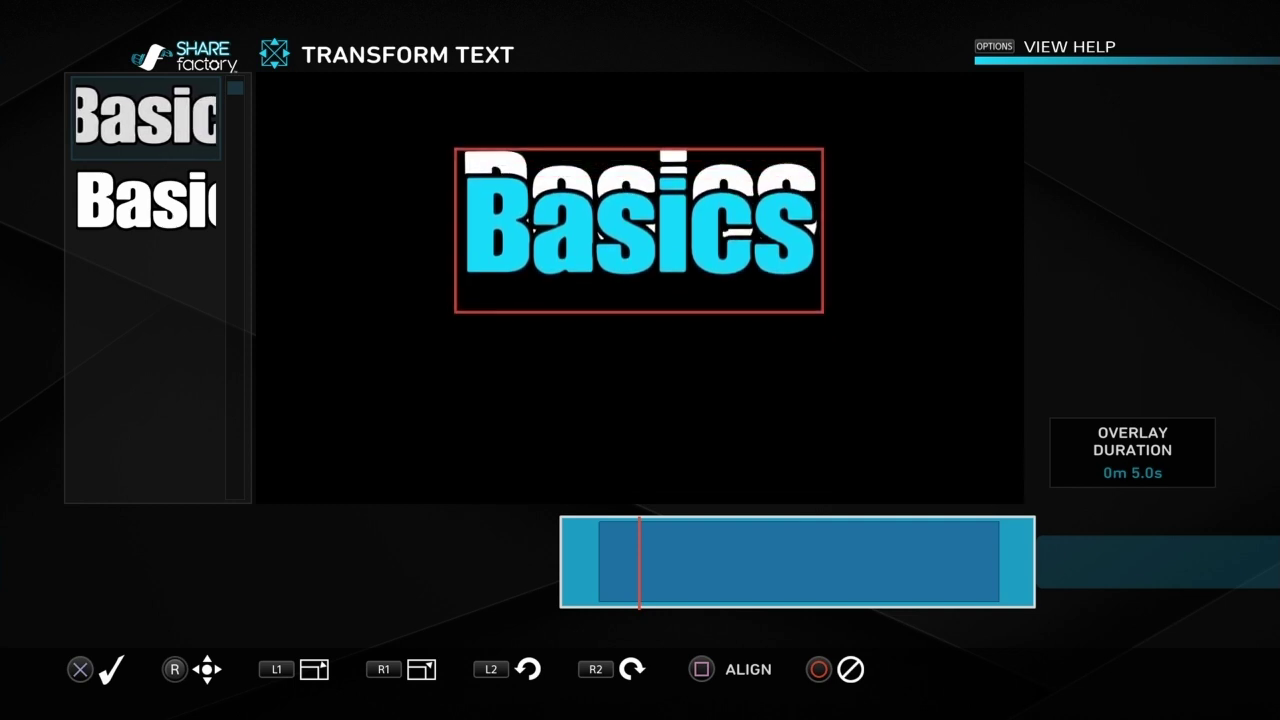
Offset the cyan "Basics" text slightly up and right of the white one as a 3D edge, then accept and leave overlay editing
key("Right")
key("Up")
key("Right")
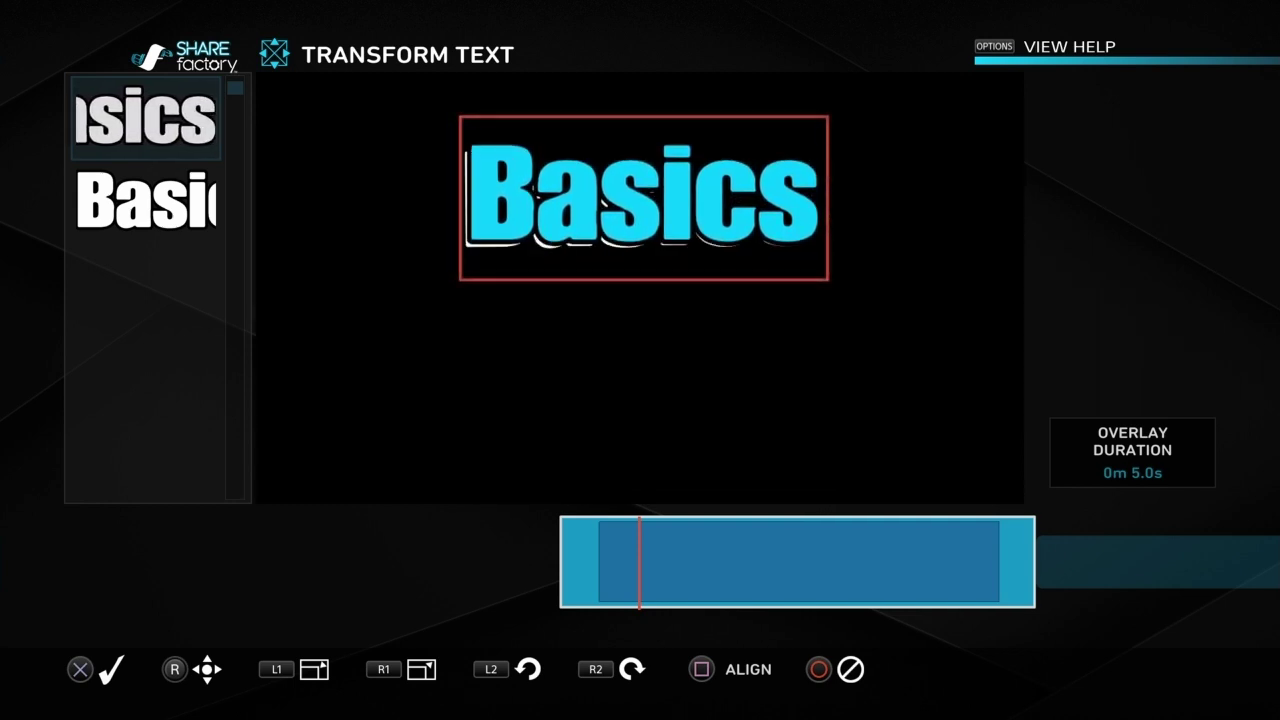
key("Up")
key("Right")
key("Left")
key("Right")
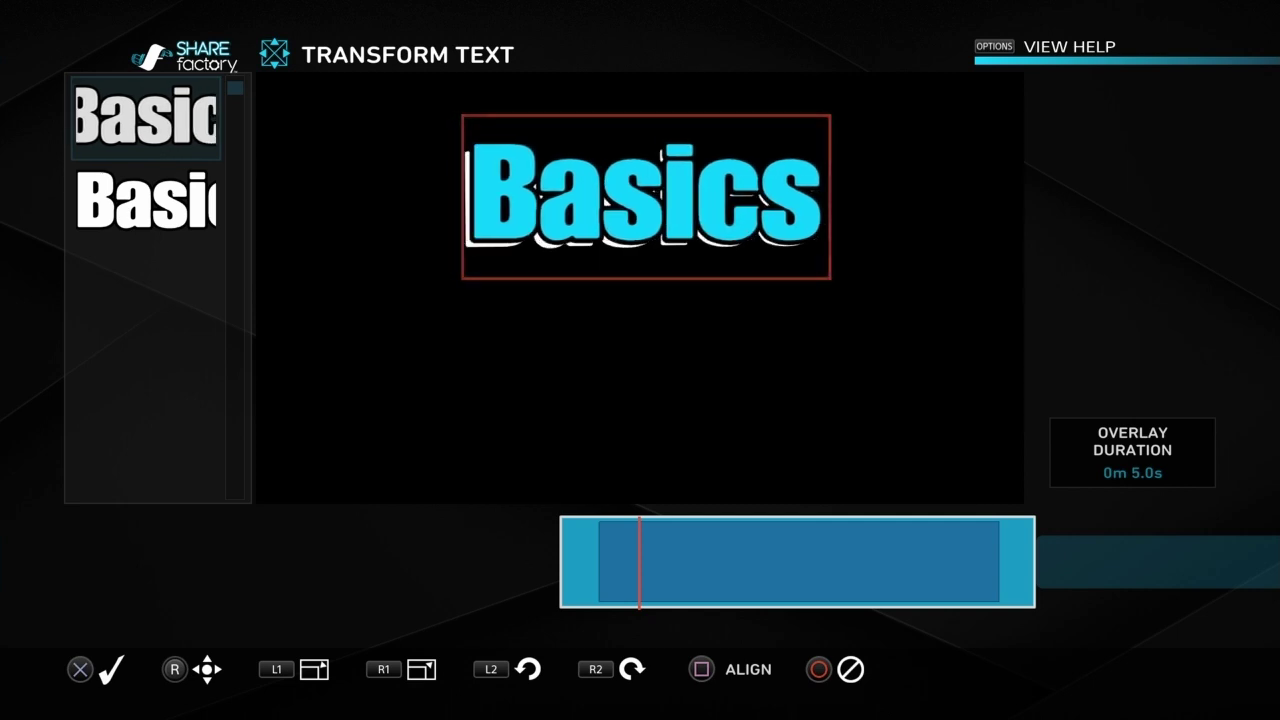
key("Return")
key("Escape")
key("Escape")
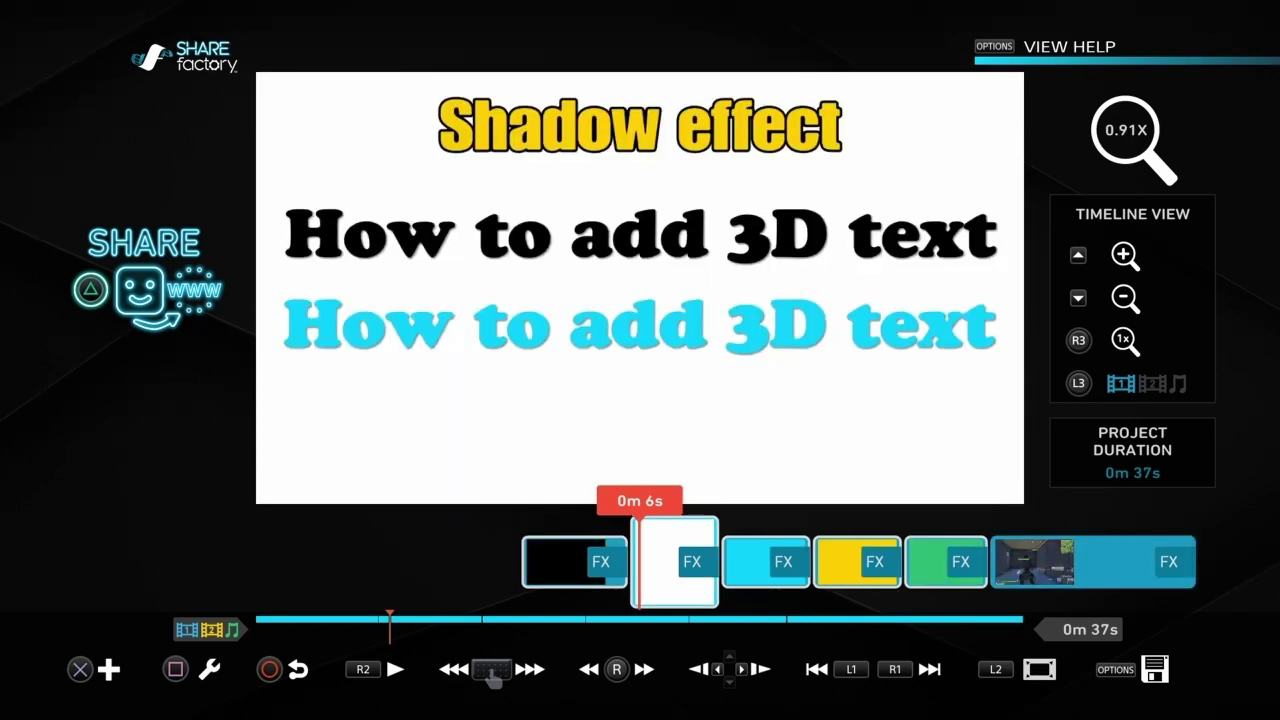
On the white "Shadow effect" clip, move the cyan "How to add 3D text" line up onto the black copy
key("Return")
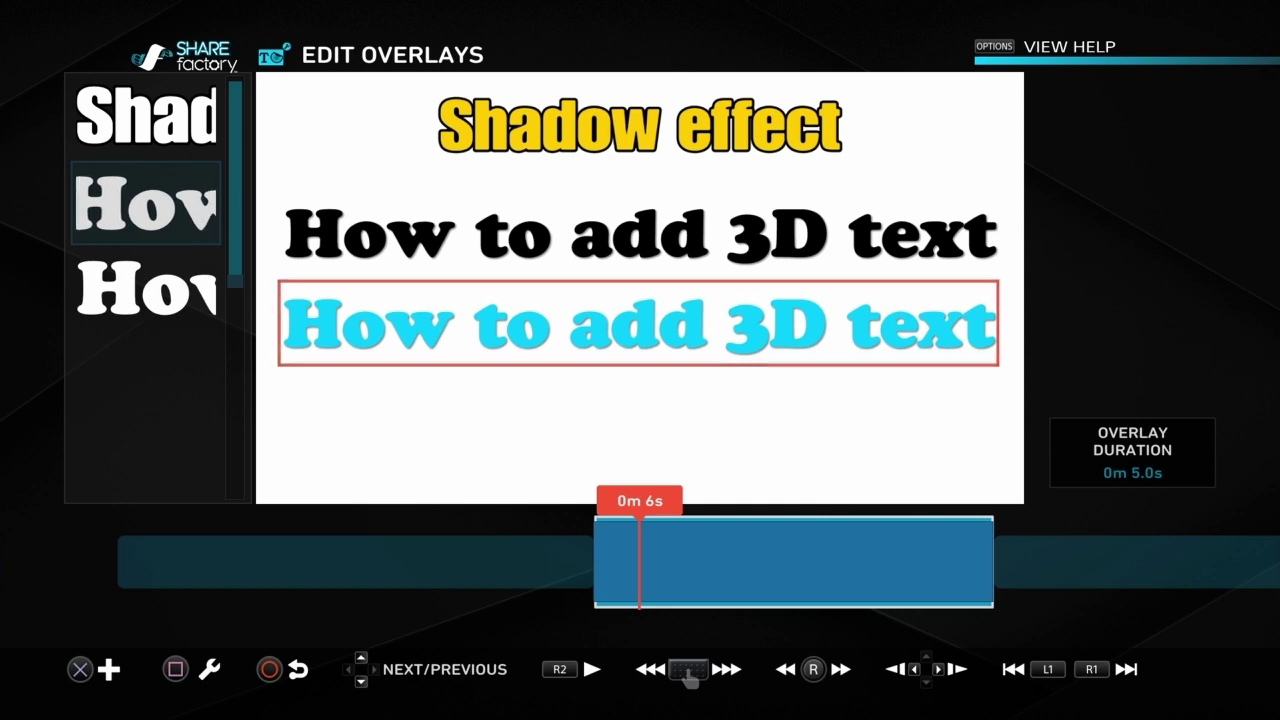
key("Return")
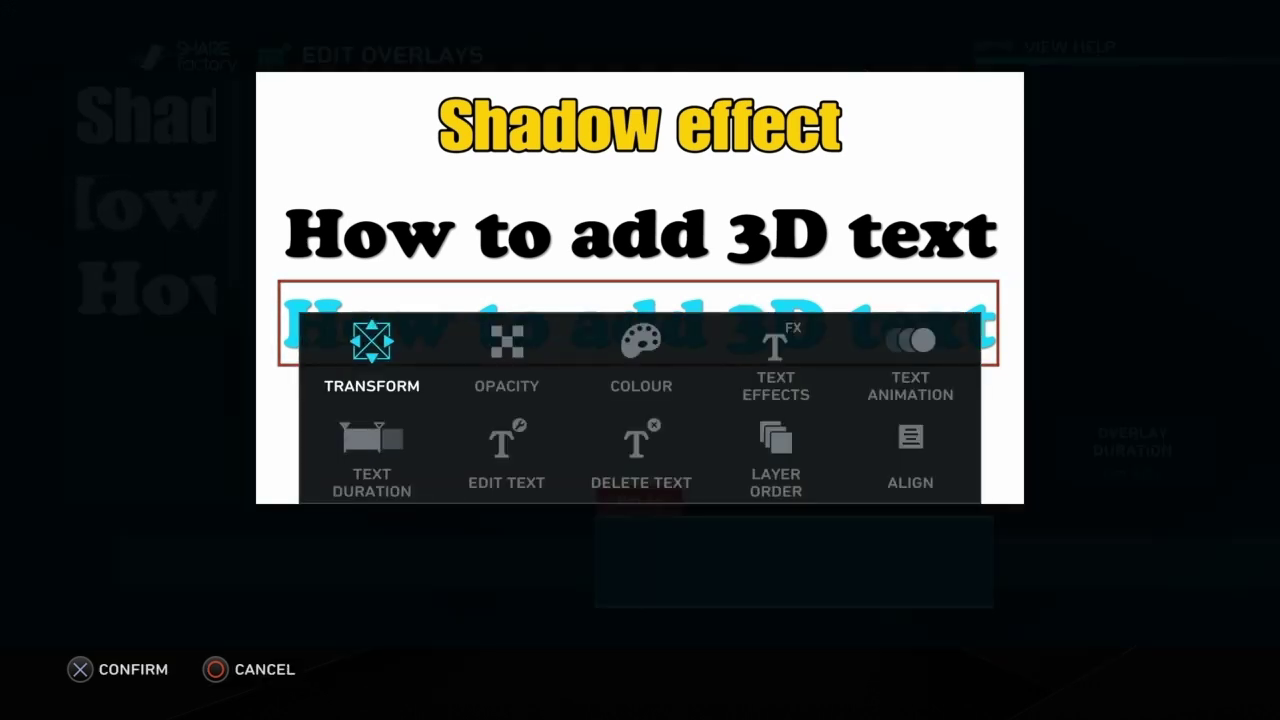
key("Return")
key("Up")
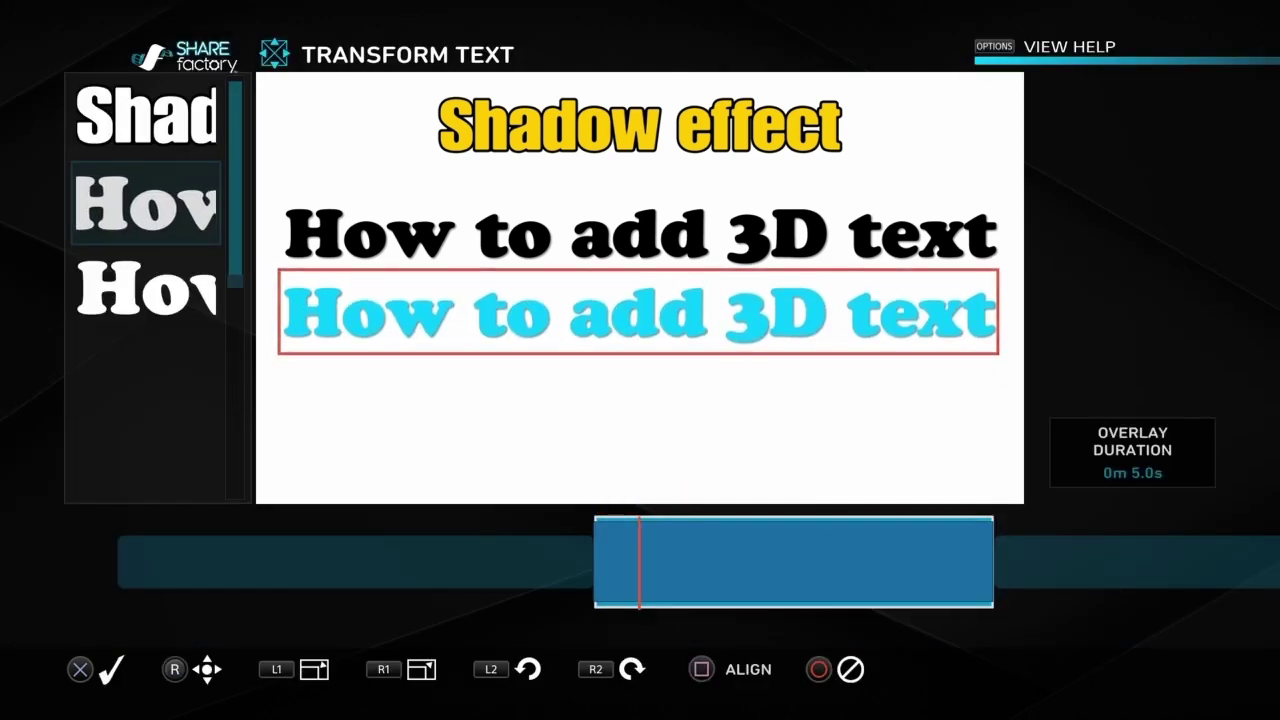
key("Up")
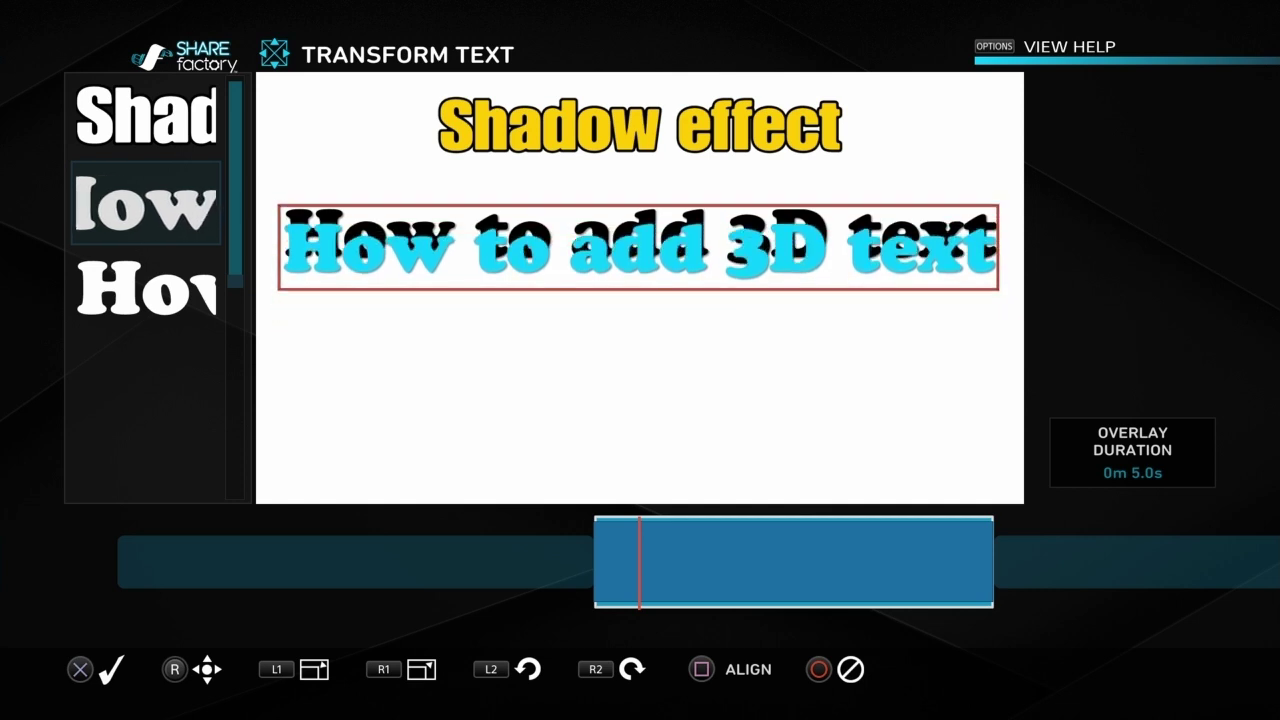
key("Up")
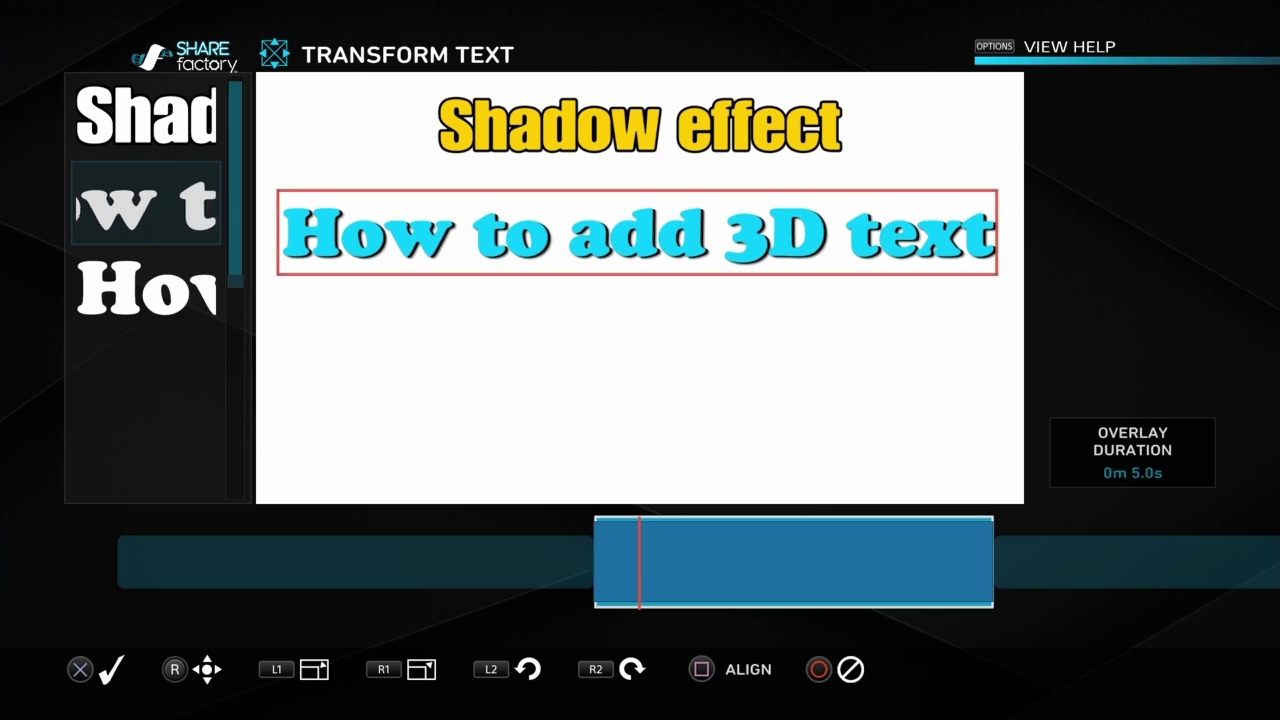
Offset the cyan "How to add 3D text" line above and slightly right of the black copy as a shadow effect, then accept it
key("Right")
key("Right")
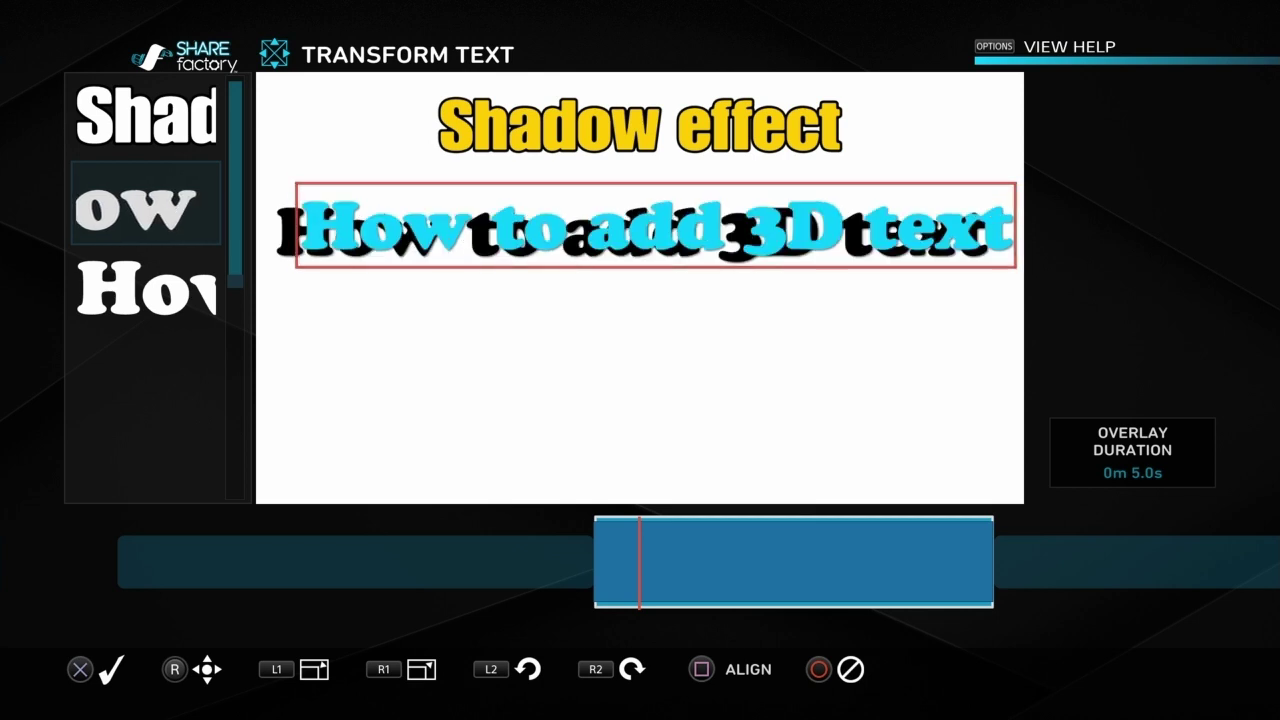
key("Up")
key("Left")
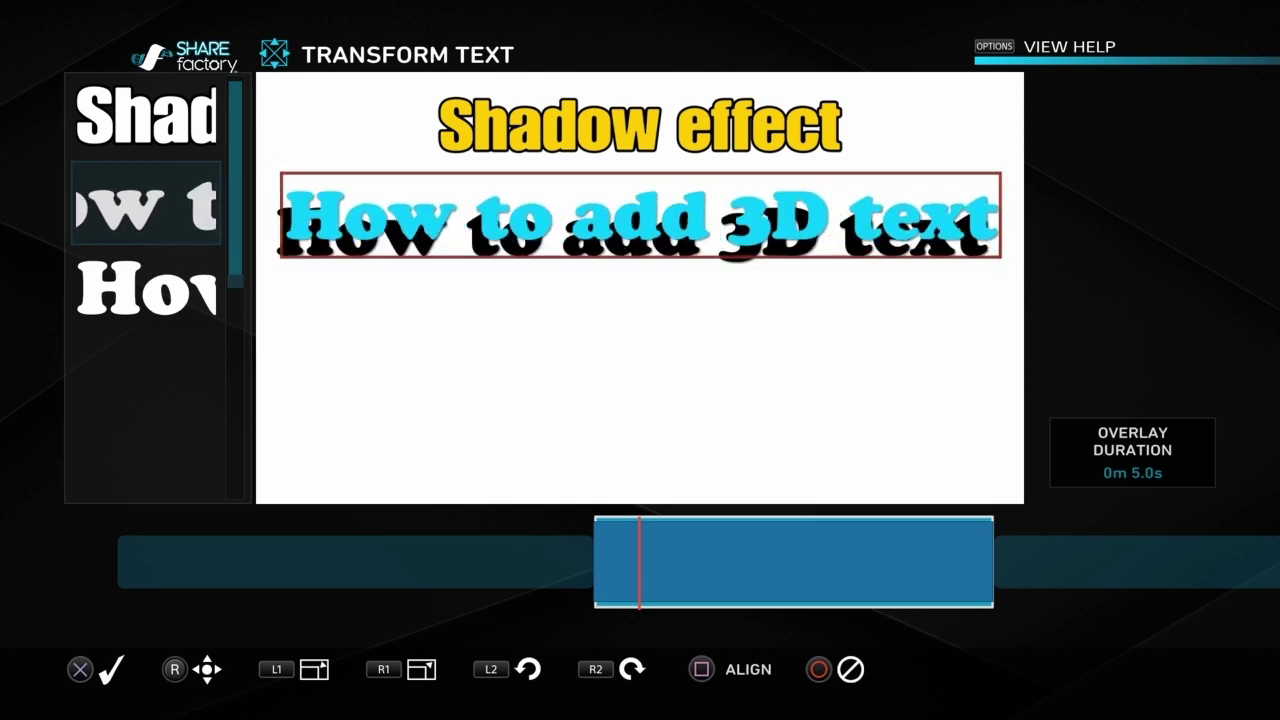
key("Return")
key("Escape")
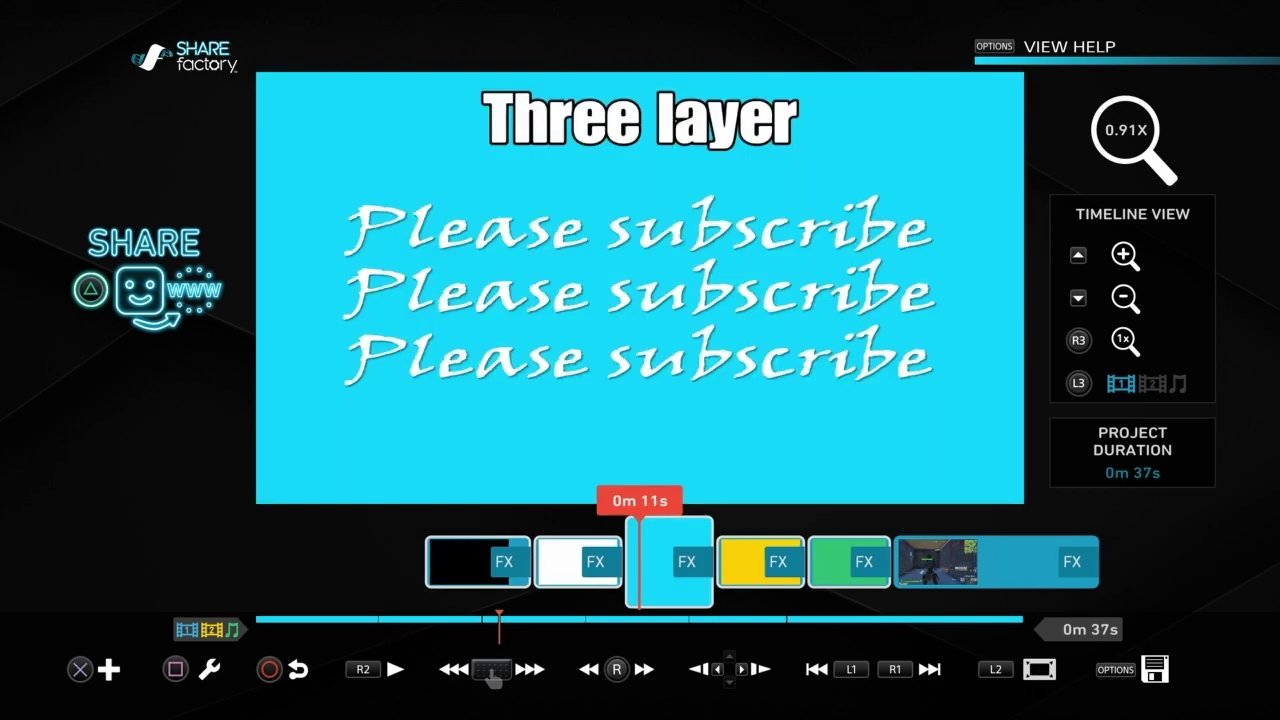
Recolour the middle "Please subscribe" text on the cyan "Three layer" clip red by setting its saturation to 91
key("Return")
key("Return")
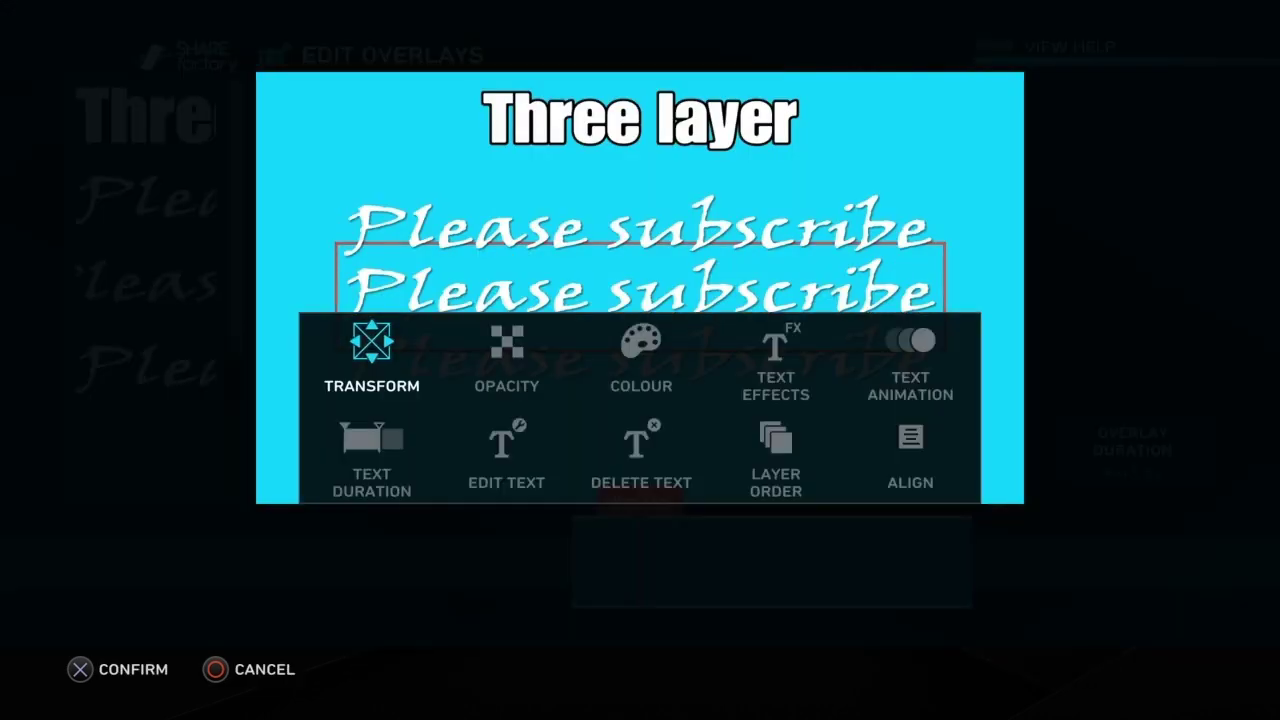
key("Right")
key("Return")
key("Down")
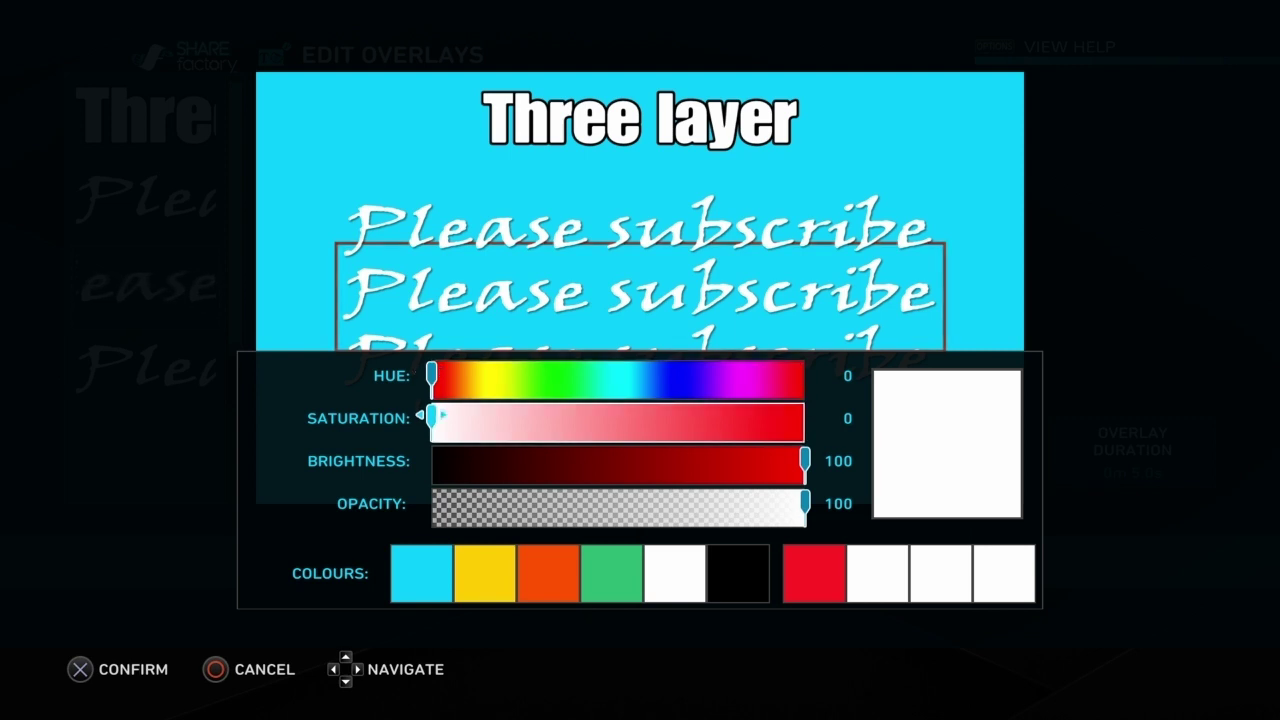
key("Right")
key("Right")
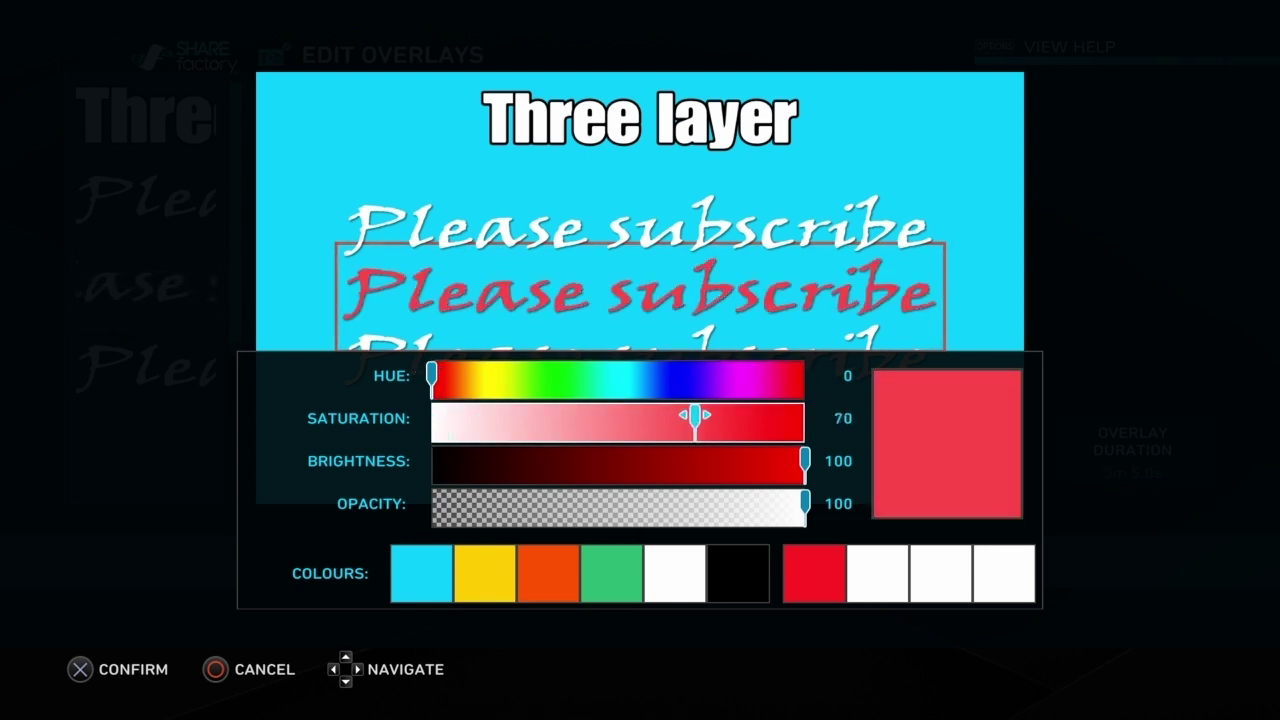
key("Right")
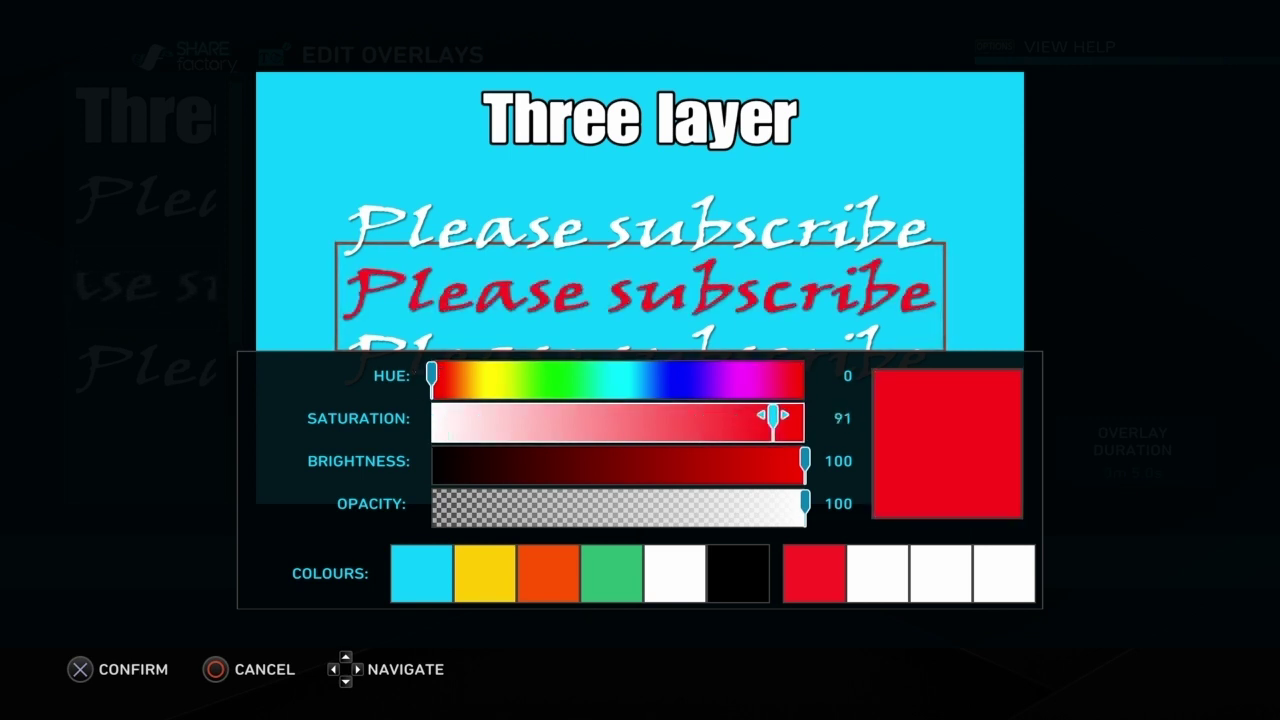
key("Return")
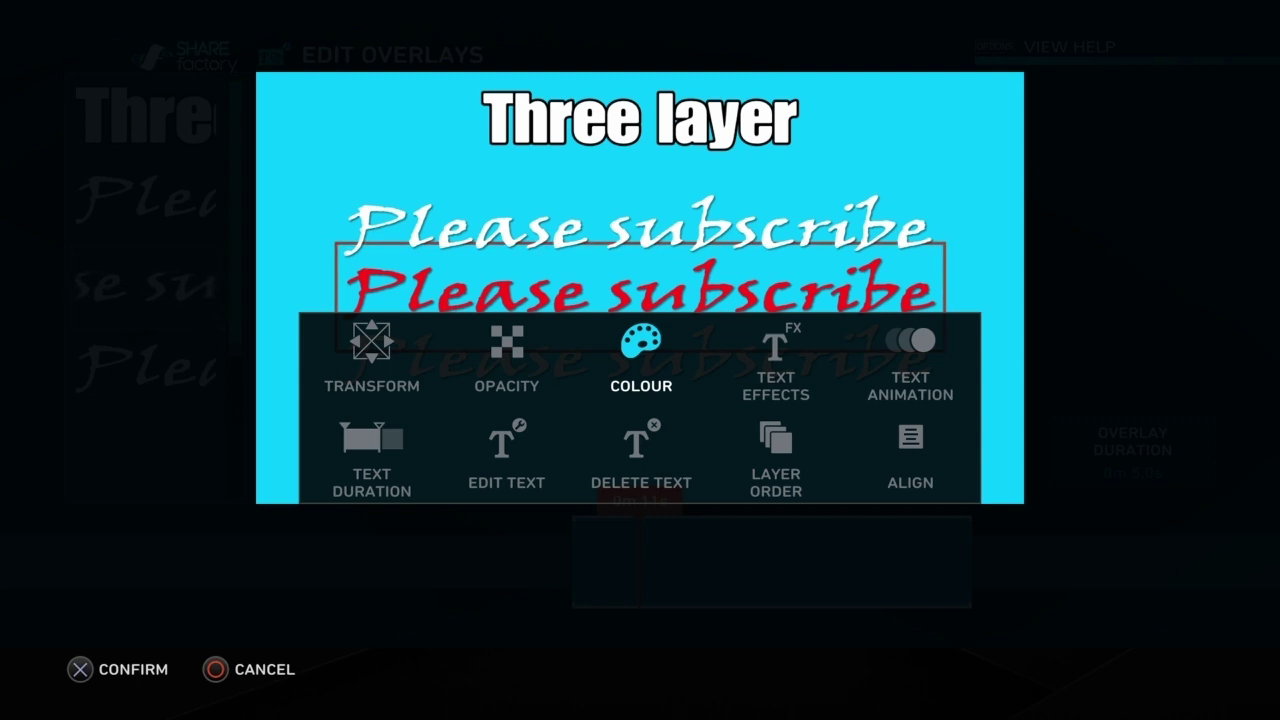
Move the red "Please subscribe" text up behind the top white copy, offset slightly up and left, then accept and leave overlay editing
key("Return")
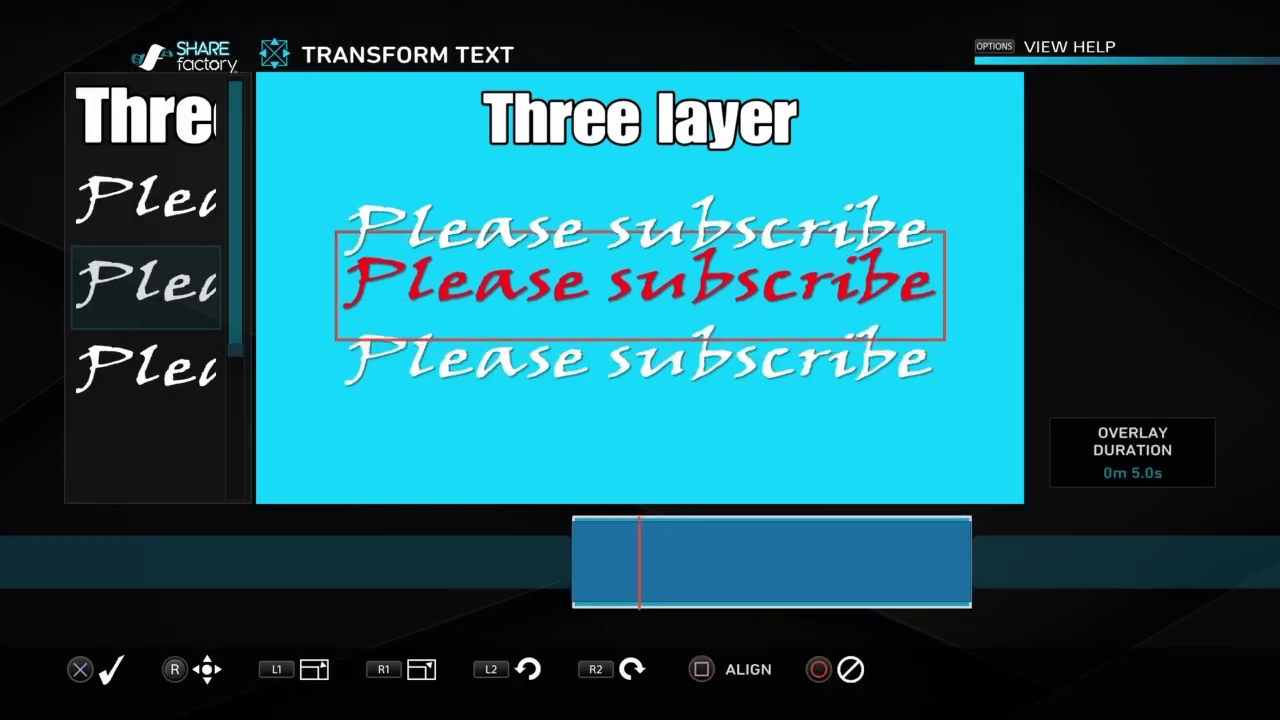
key("Up")
key("Up")
key("Up")
key("Up")
key("Up")
key("Up")
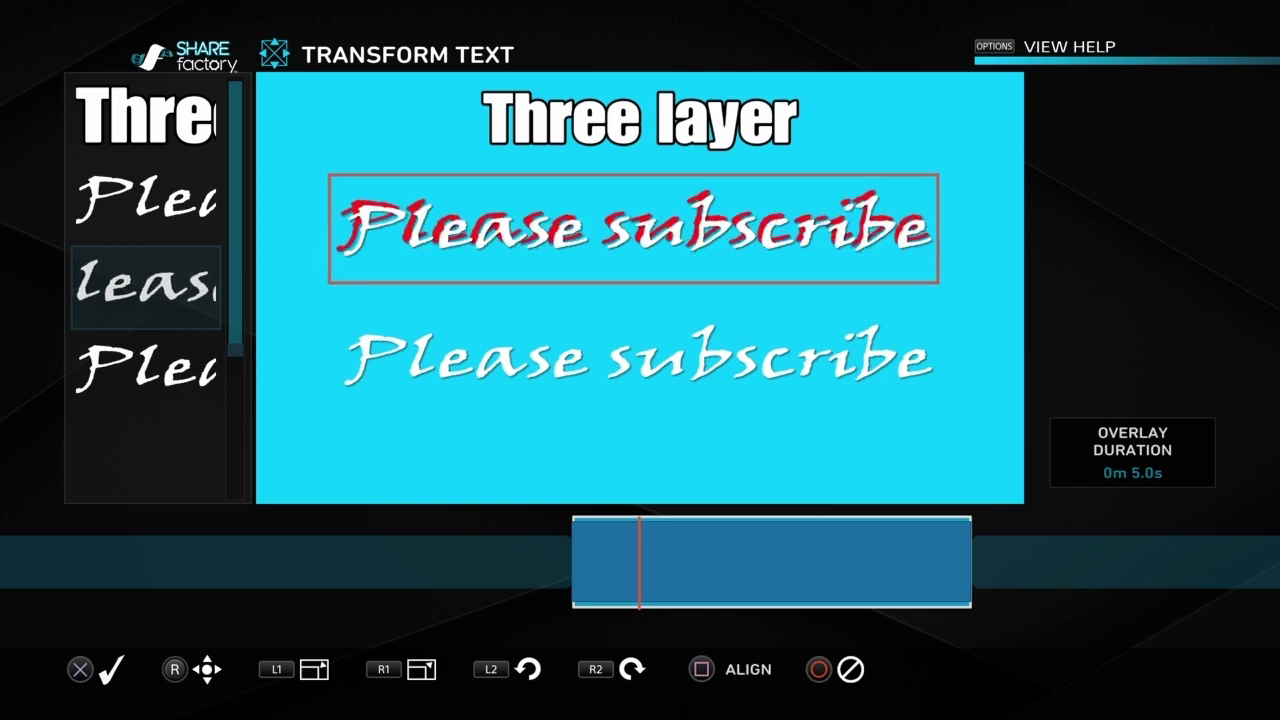
key("Return")
key("Escape")
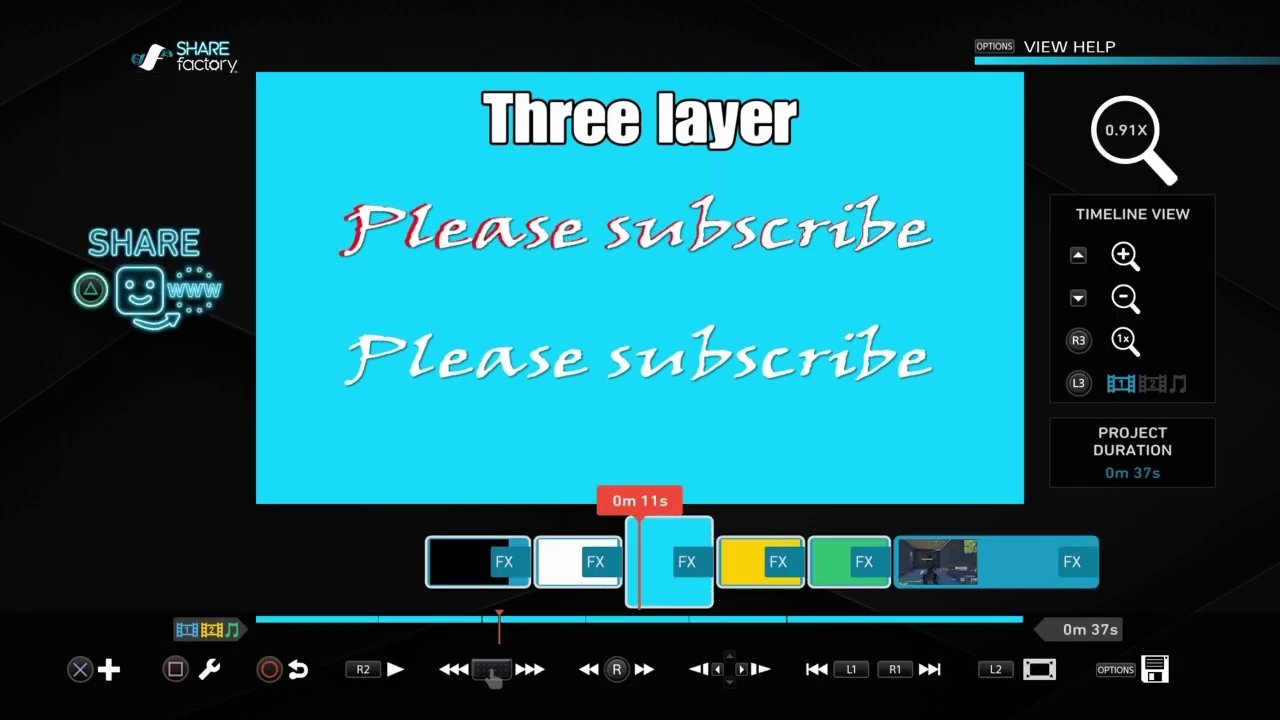
Move the lower white "Please subscribe" text up onto the red and white stack with a slight left offset, then accept it
key("Return")
key("Return")
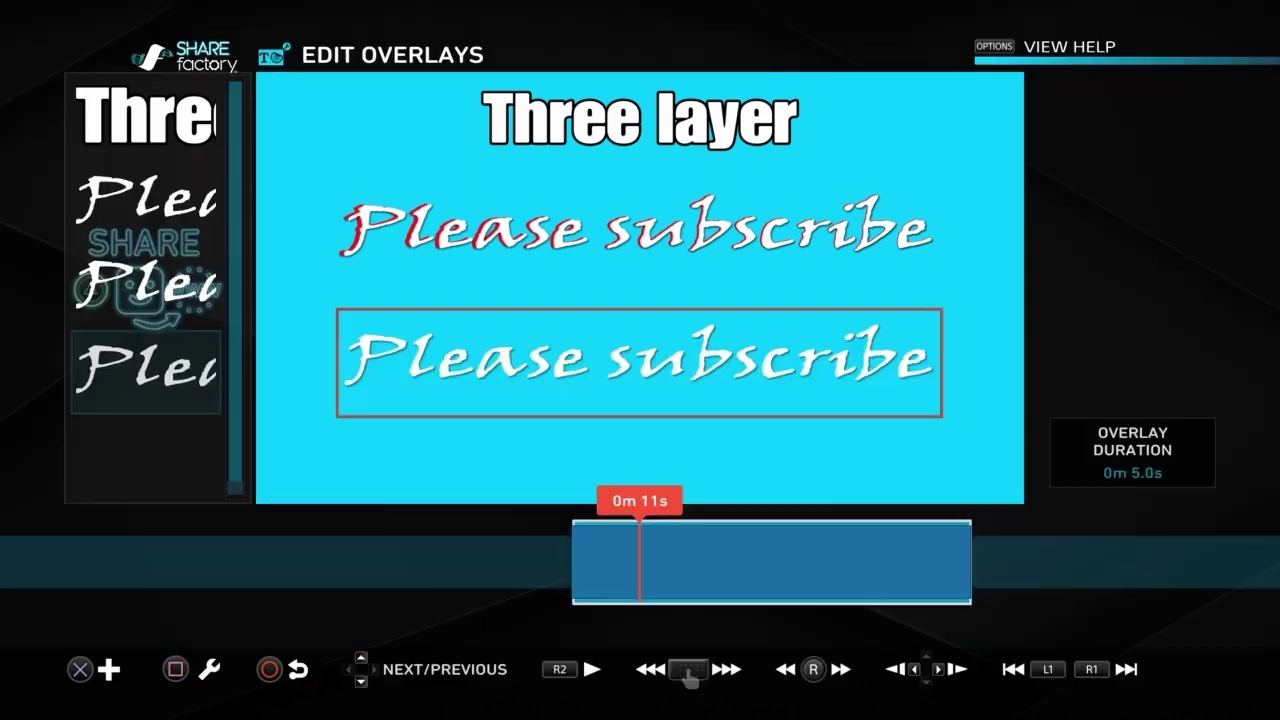
key("Return")
key("Return")
key("Up")
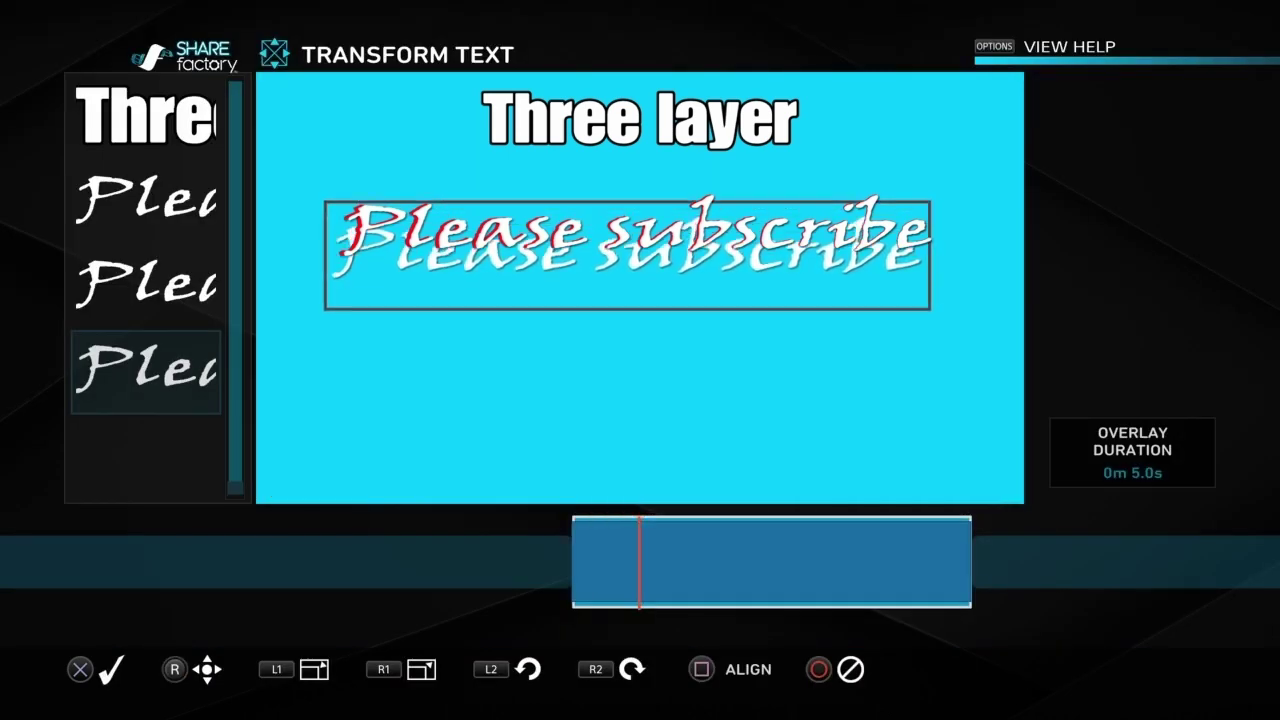
key("Right")
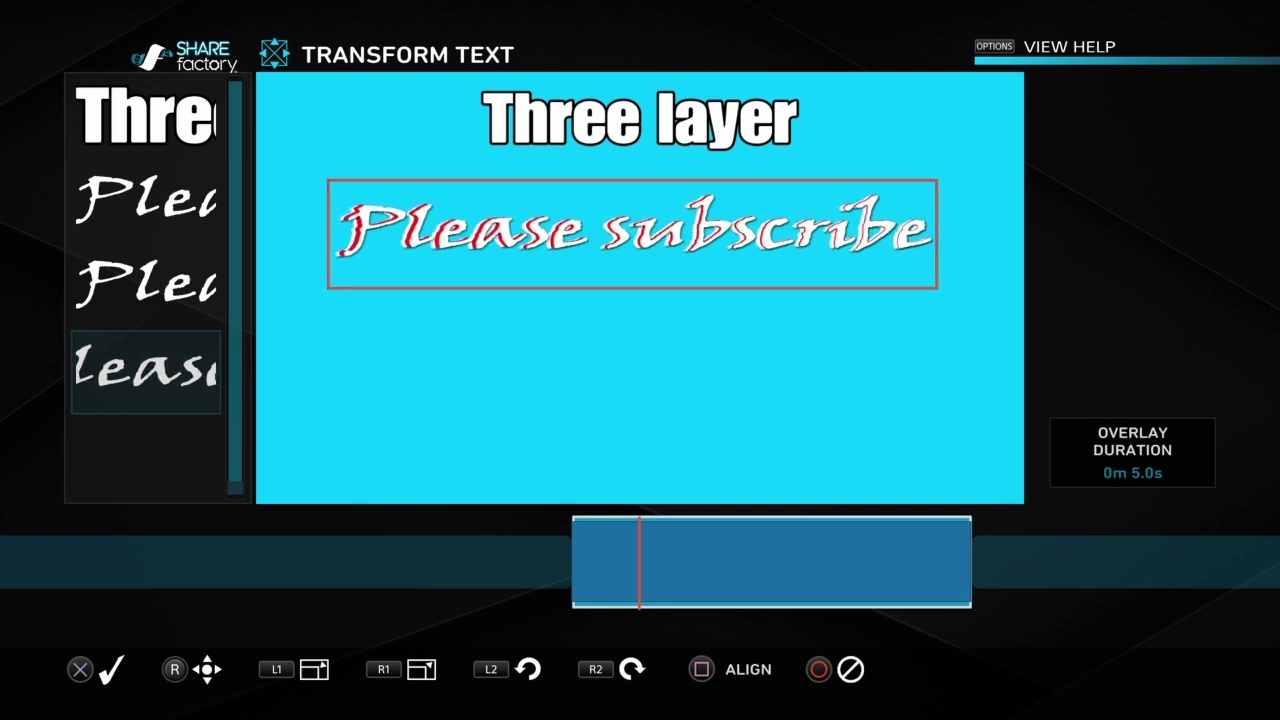
key("Return")
key("Escape")
key("Escape")
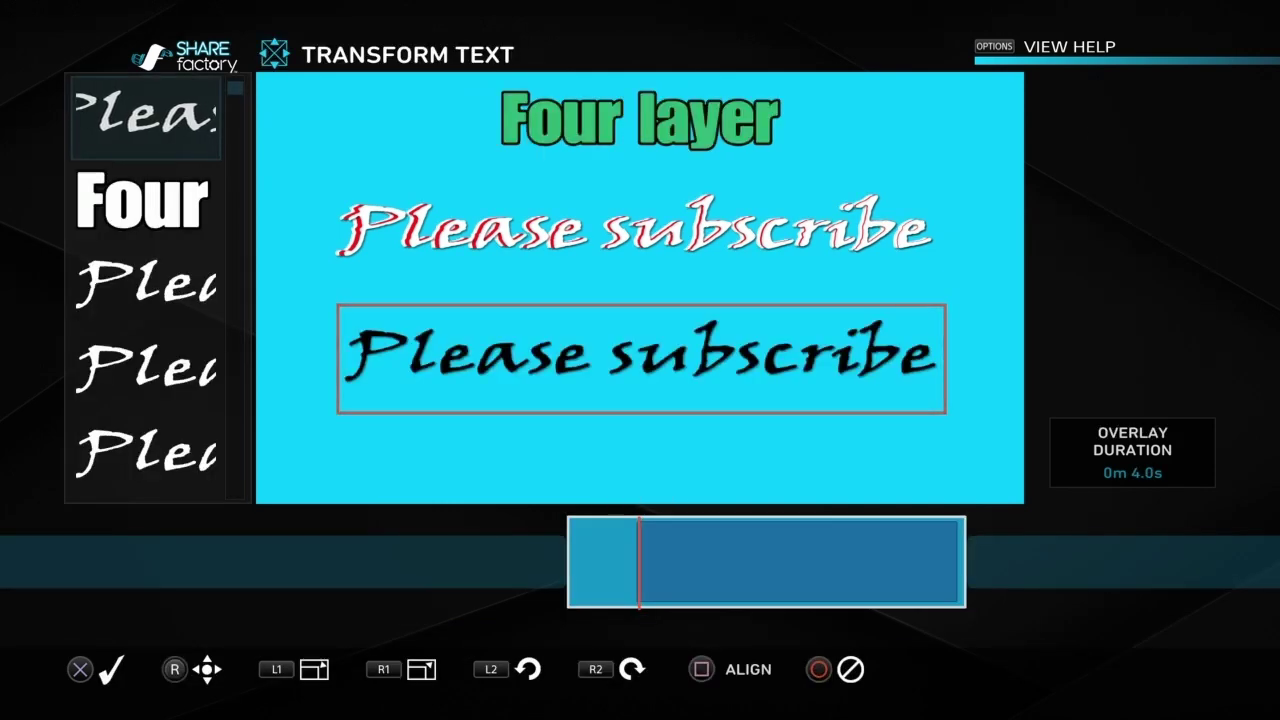
On the "Four layer" example, move the black "Please subscribe" text up onto the stack, offset slightly right of the white copies, and accept it
key("Up")
key("Up")
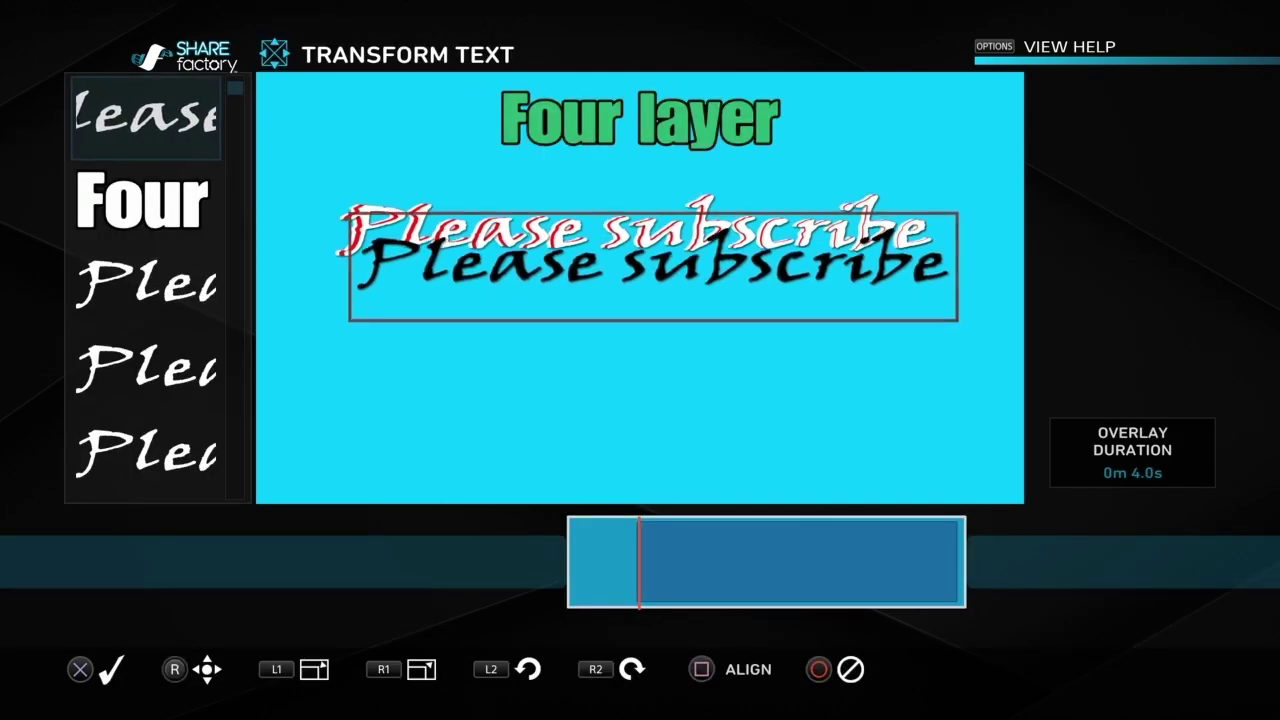
key("Right")
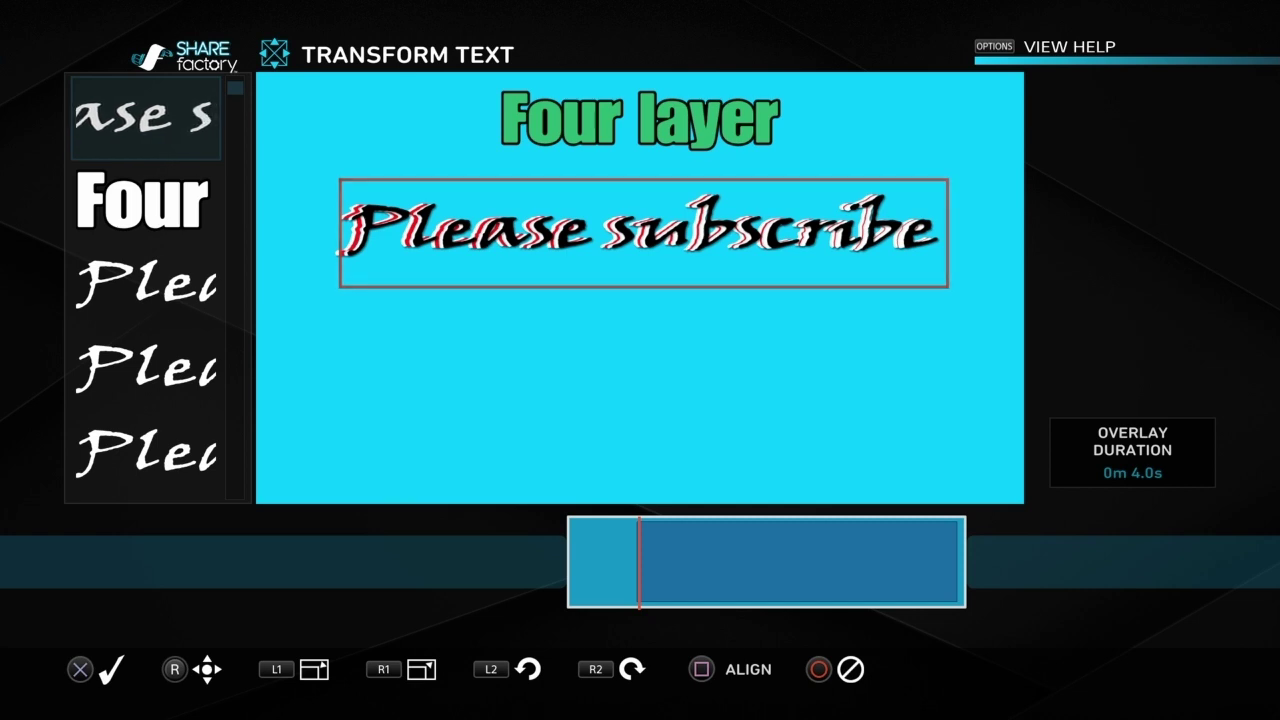
key("Return")
key("Escape")
key("Escape")
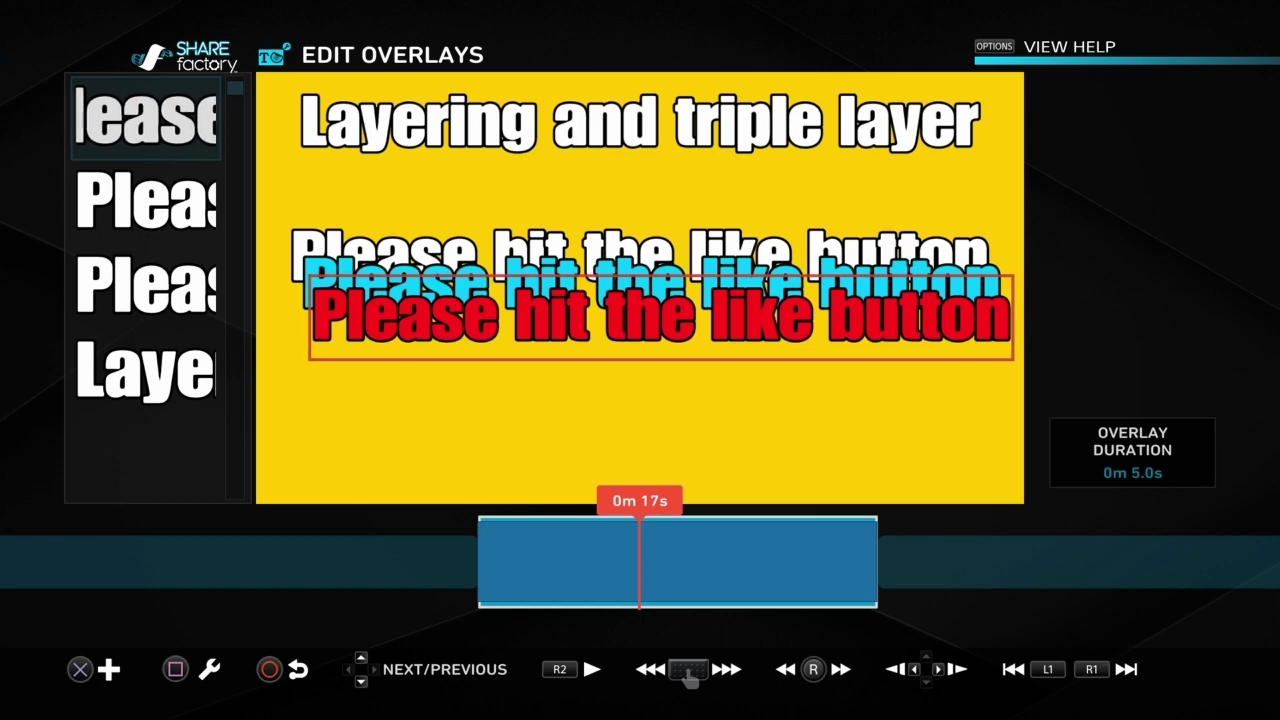
On the yellow "Layering and triple layer" clip, reposition the red "Please hit the like button" text slightly below and right of the cyan copy
key("F2")
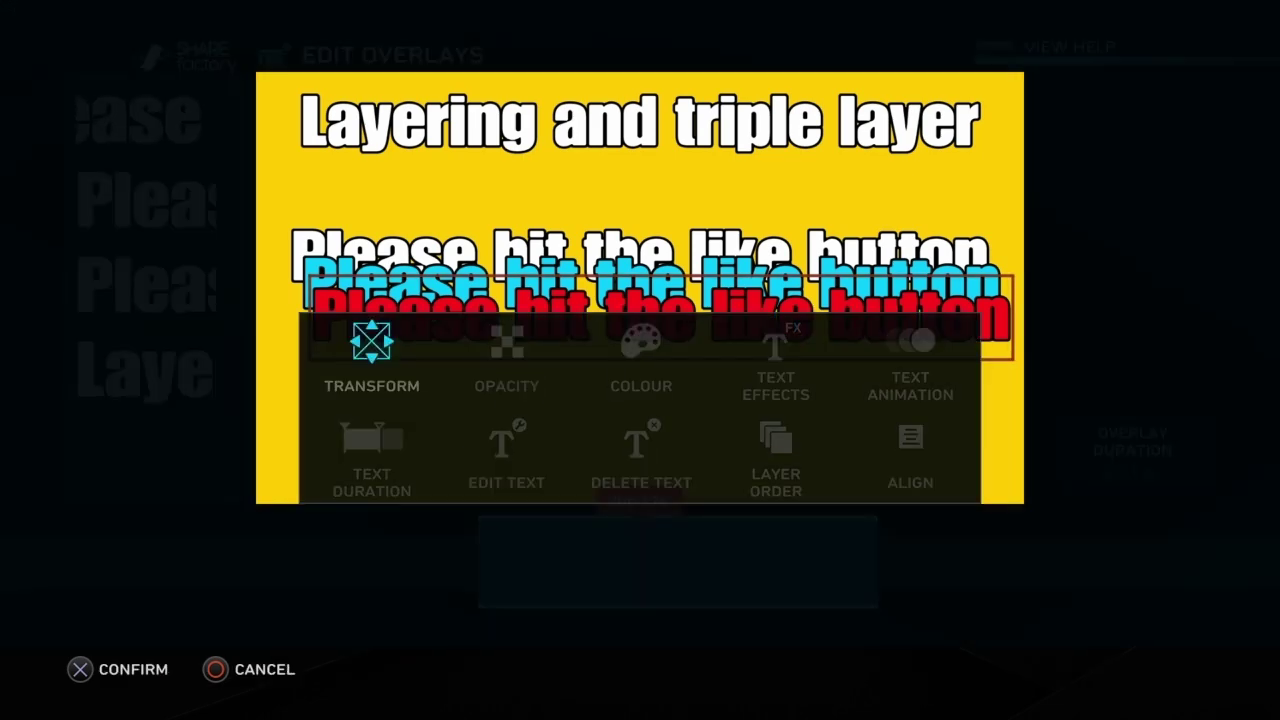
key("Return")
key("Up")
key("Up")
key("Left")
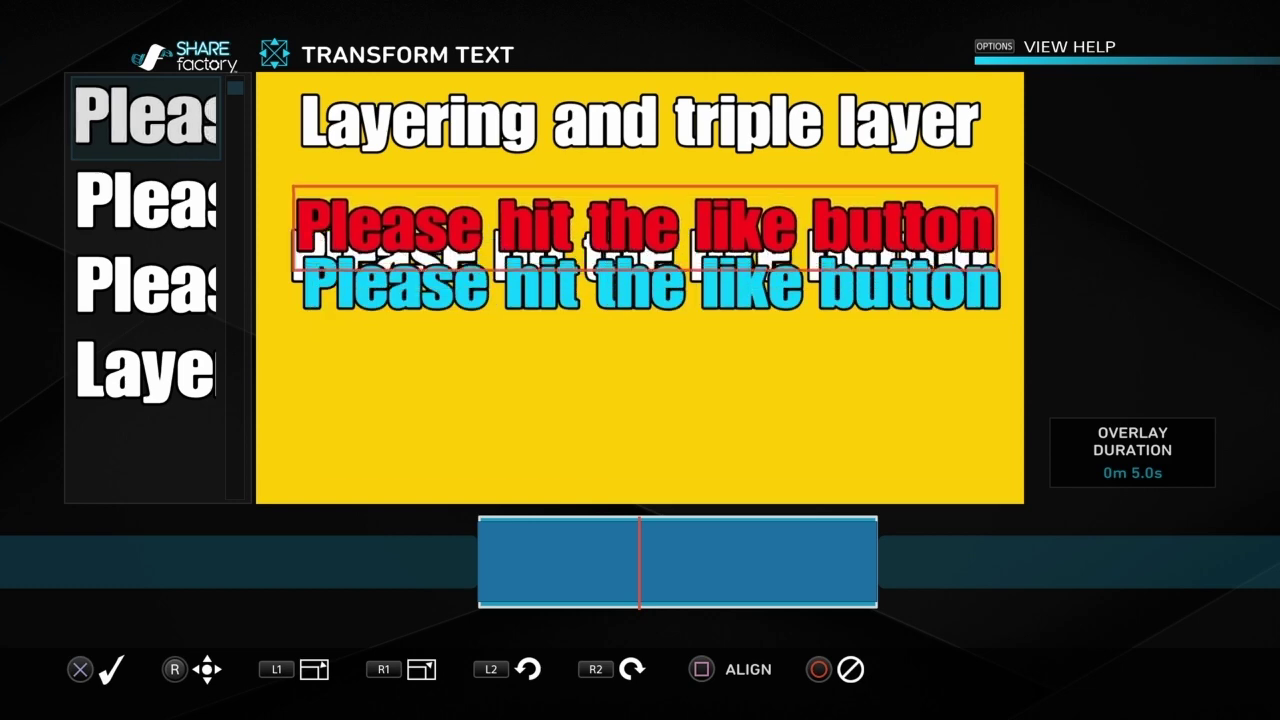
key("Down")
key("Right")
key("Down")
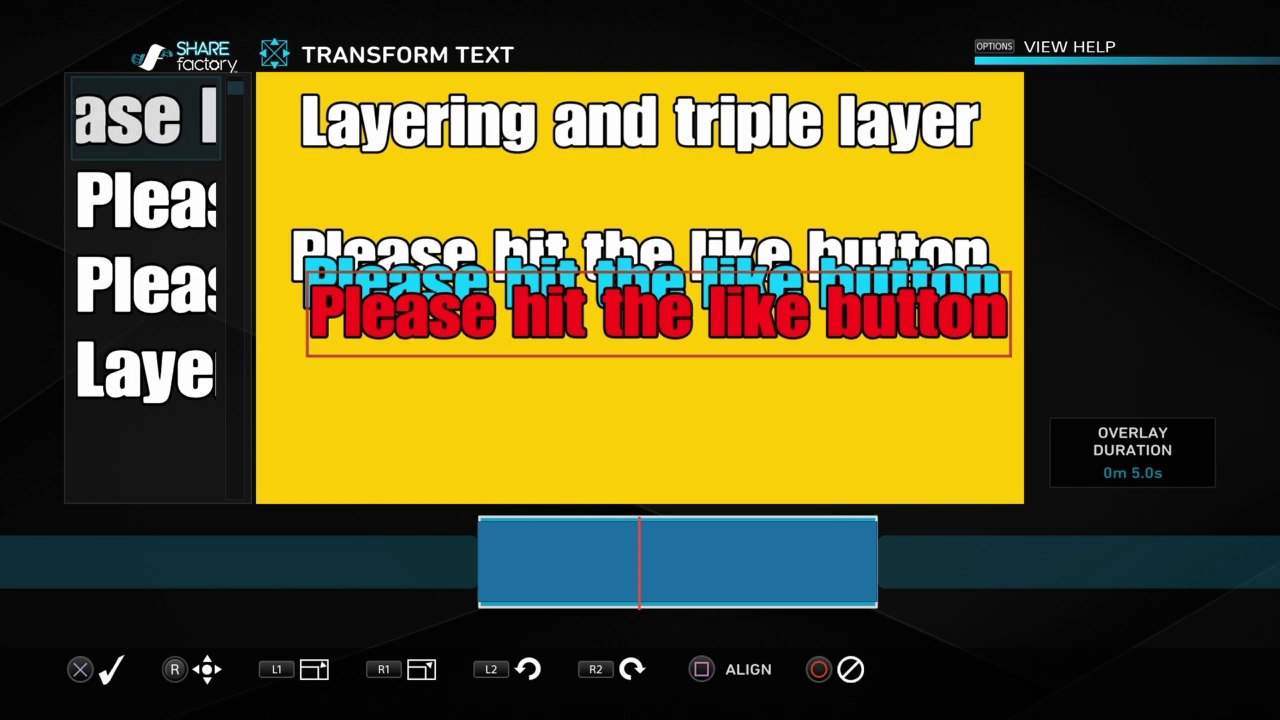
key("Left")
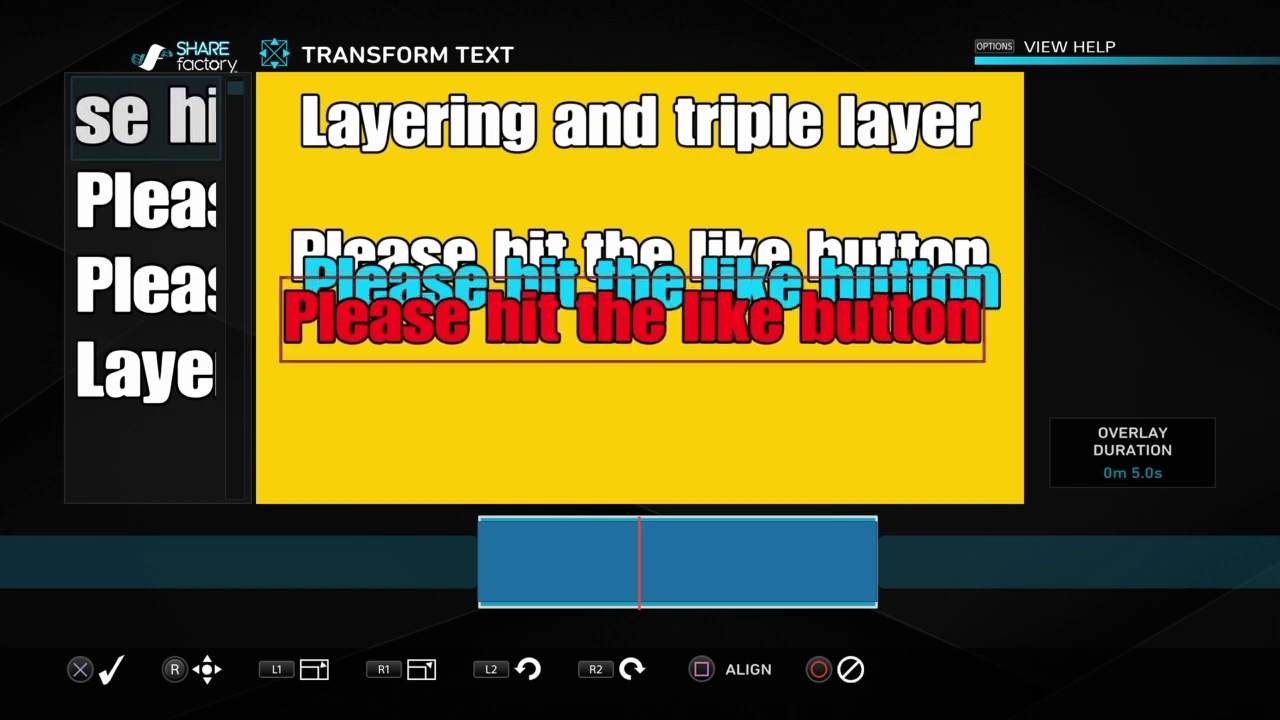
key("Right")
key("Up")
key("Return")
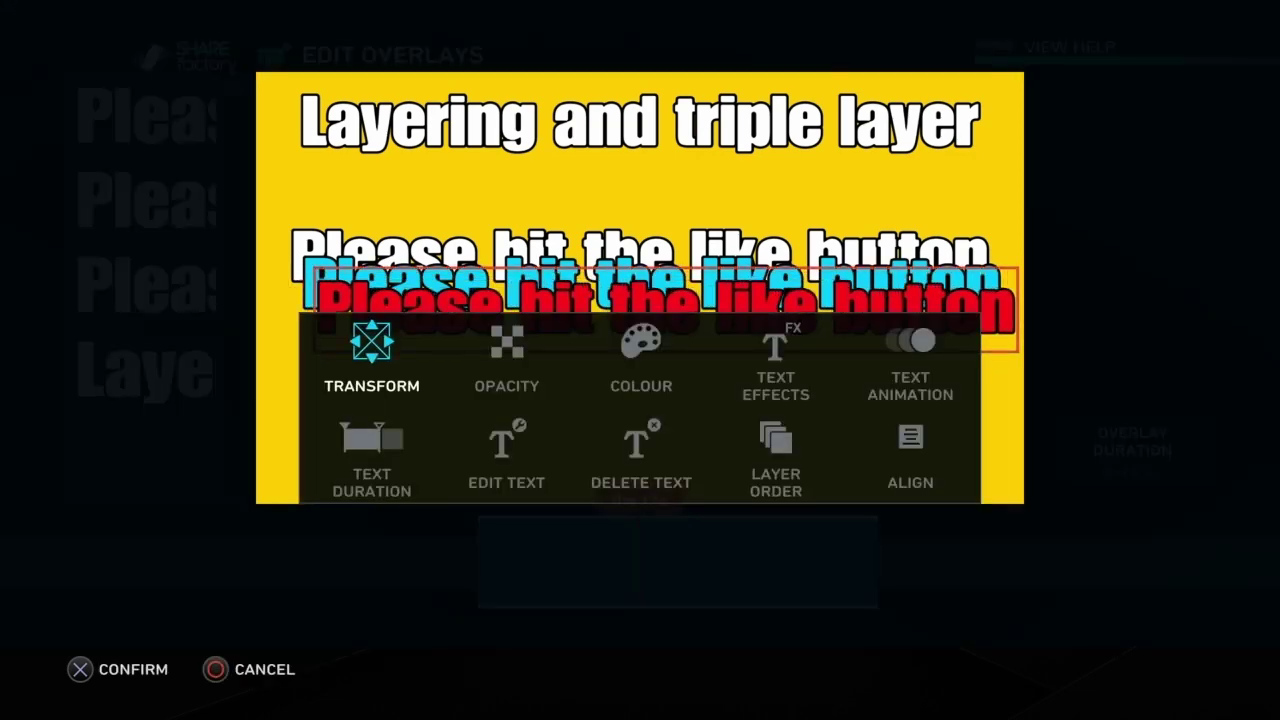
Lower the red "Please hit the like button" text one place in the layer order, behind the cyan copy
key("Down")
key("Right")
key("Right")
key("Right")
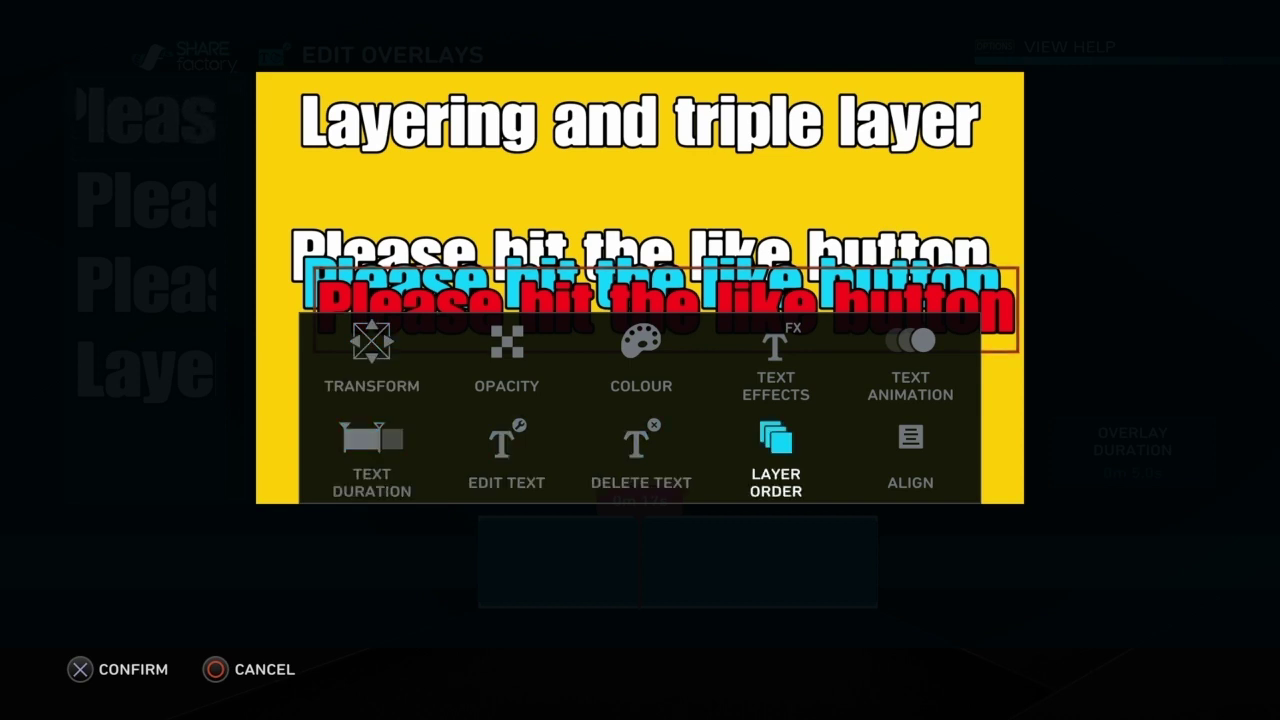
key("Return")
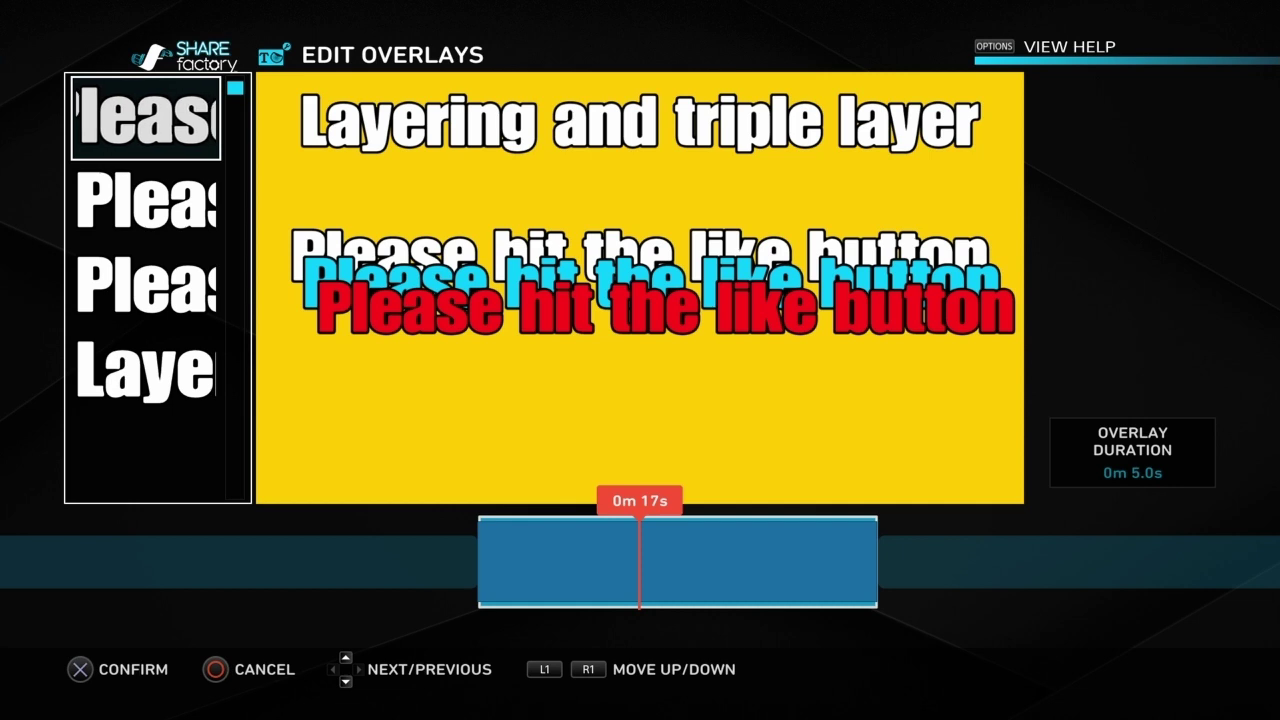
key("Page_Down")
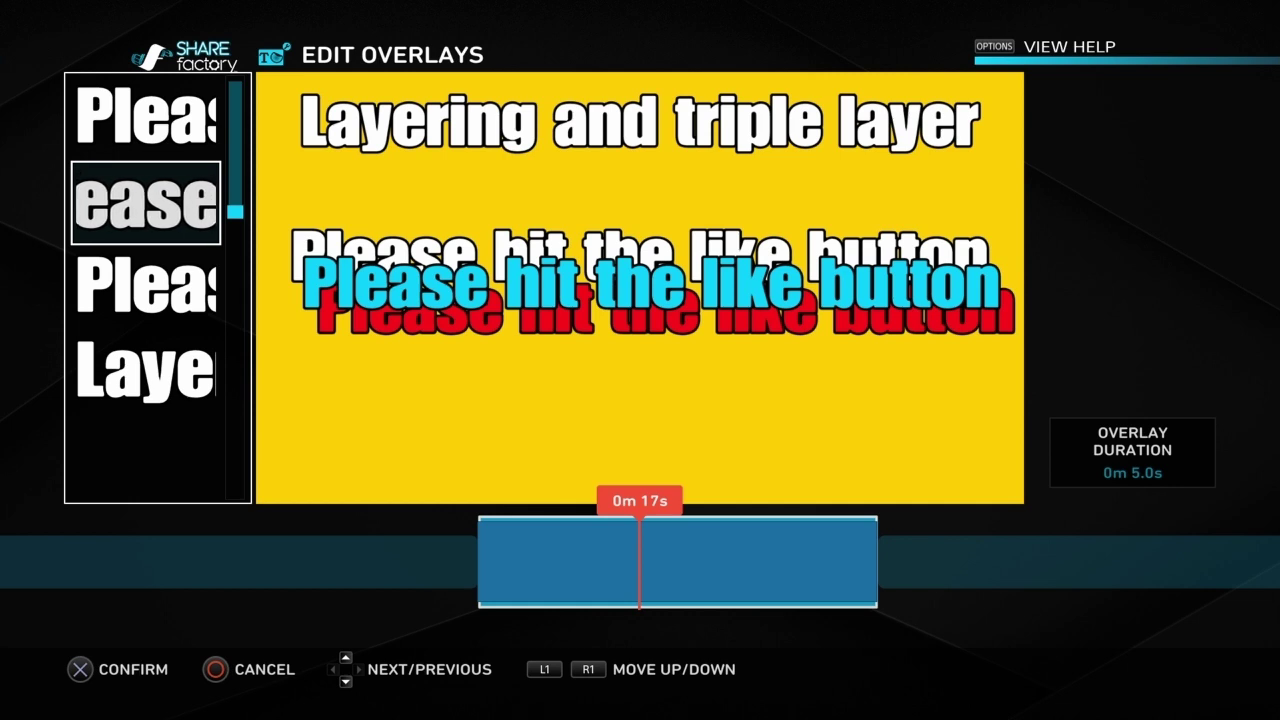
key("Return")
key("Left")
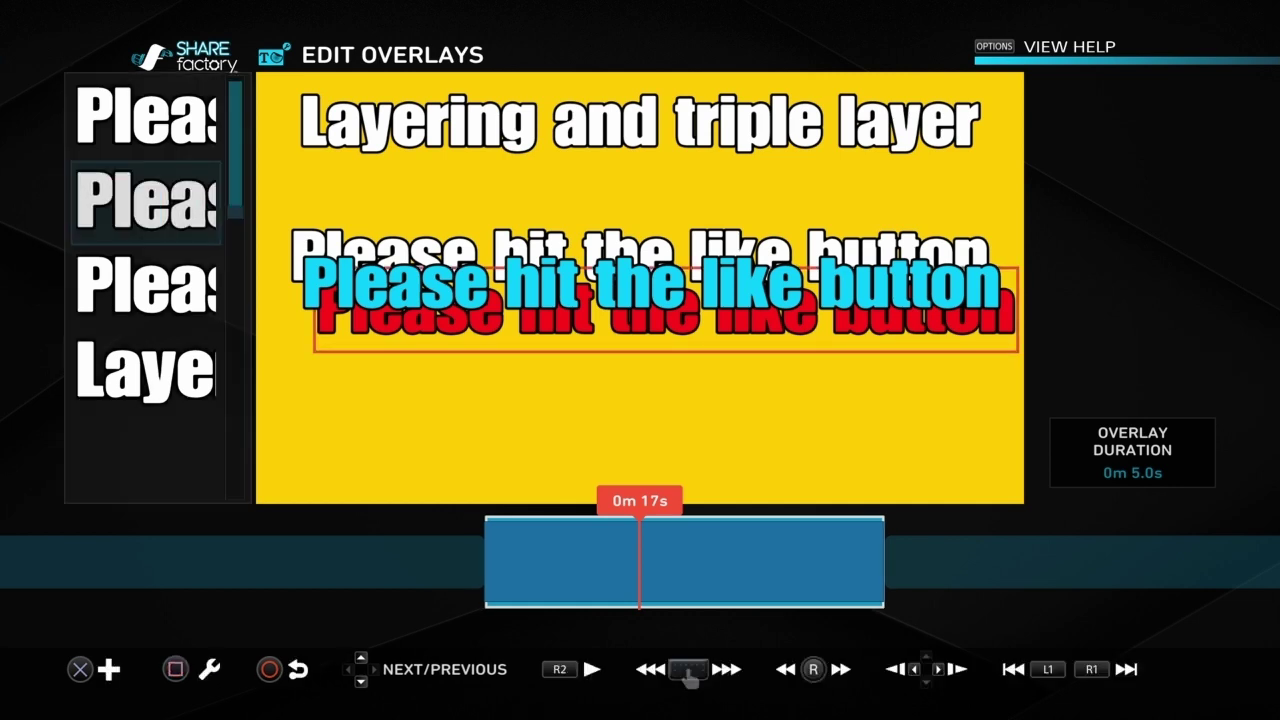
key("Right")
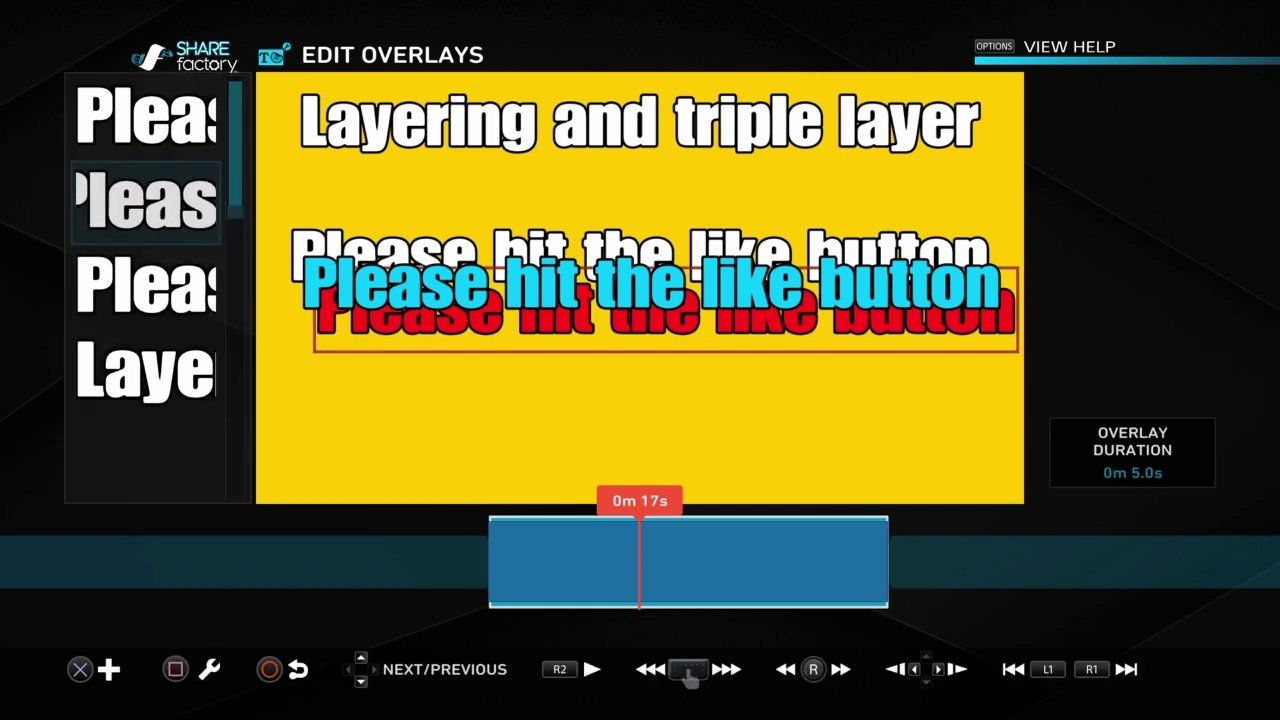
Move the red "Please hit the like button" text up so it sits behind the cyan copy and overlaps the white one
key("Return")
key("Left")
key("Up")
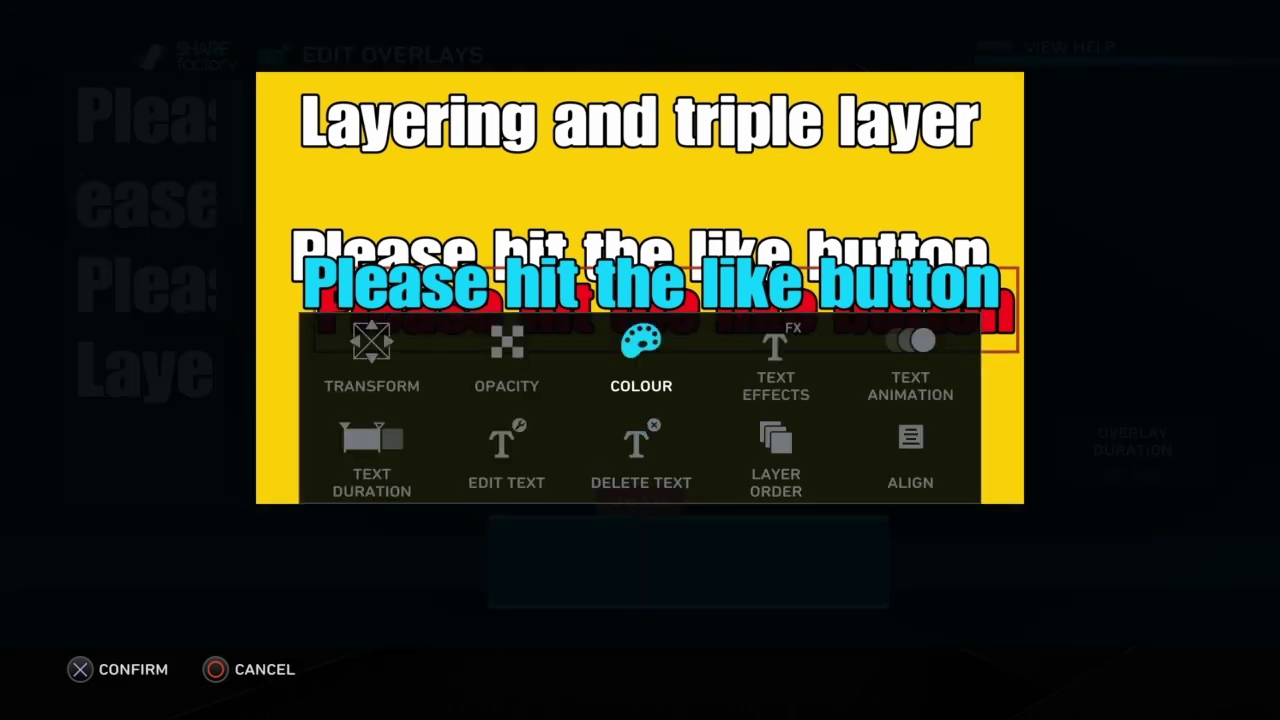
key("Left")
key("Left")
key("Return")
key("Up")
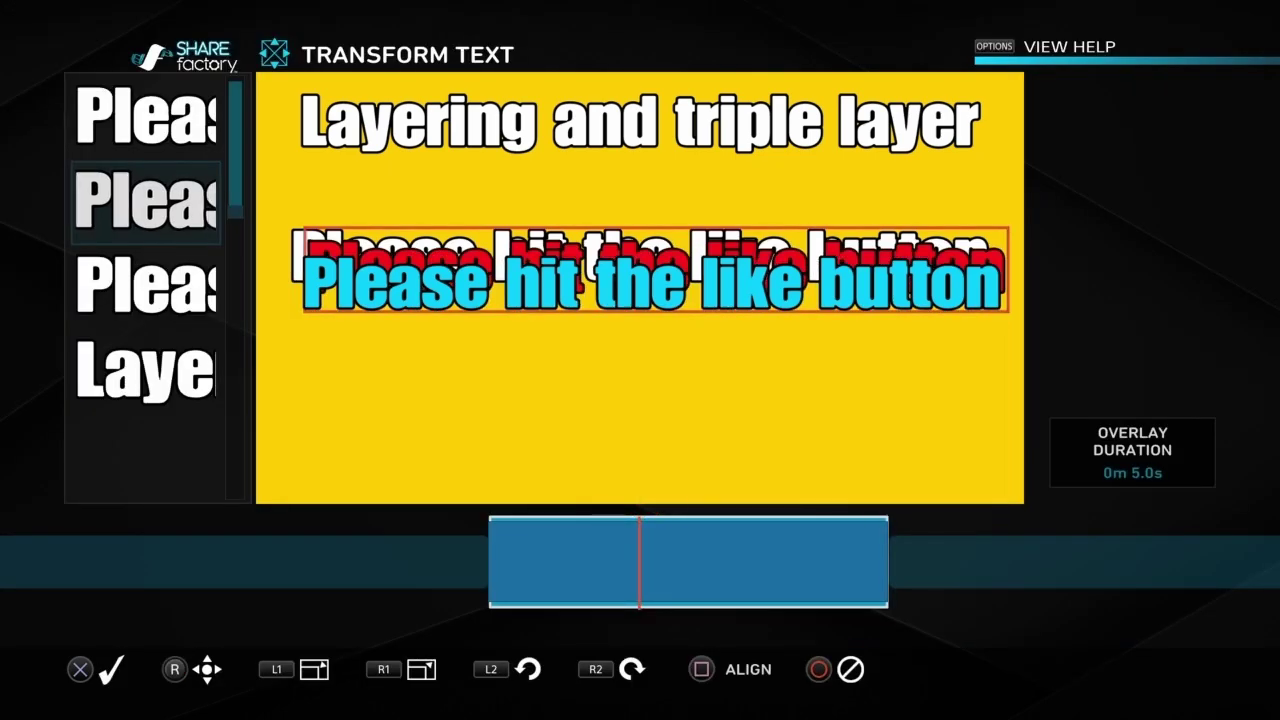
Nudge the red text left until its left edge nearly lines up with the white copy, then accept the position
key("Down")
key("Left")
key("Left")
key("Left")
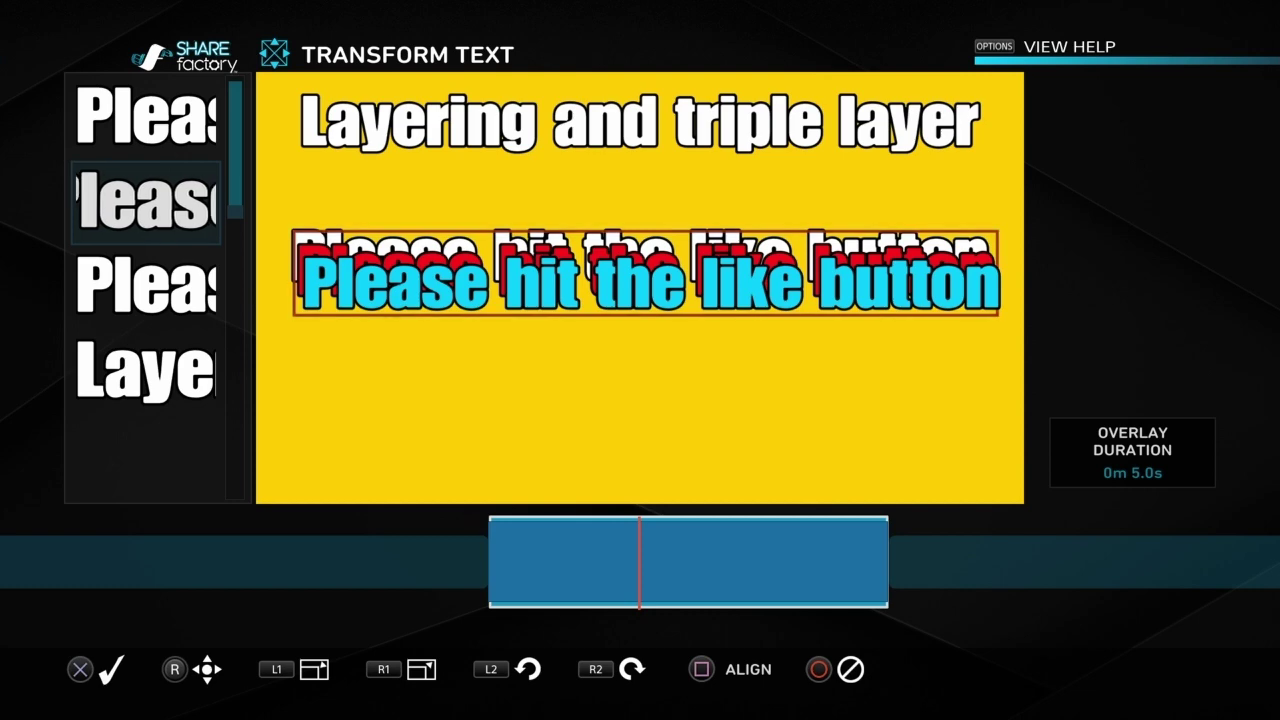
key("Up")
key("Left")
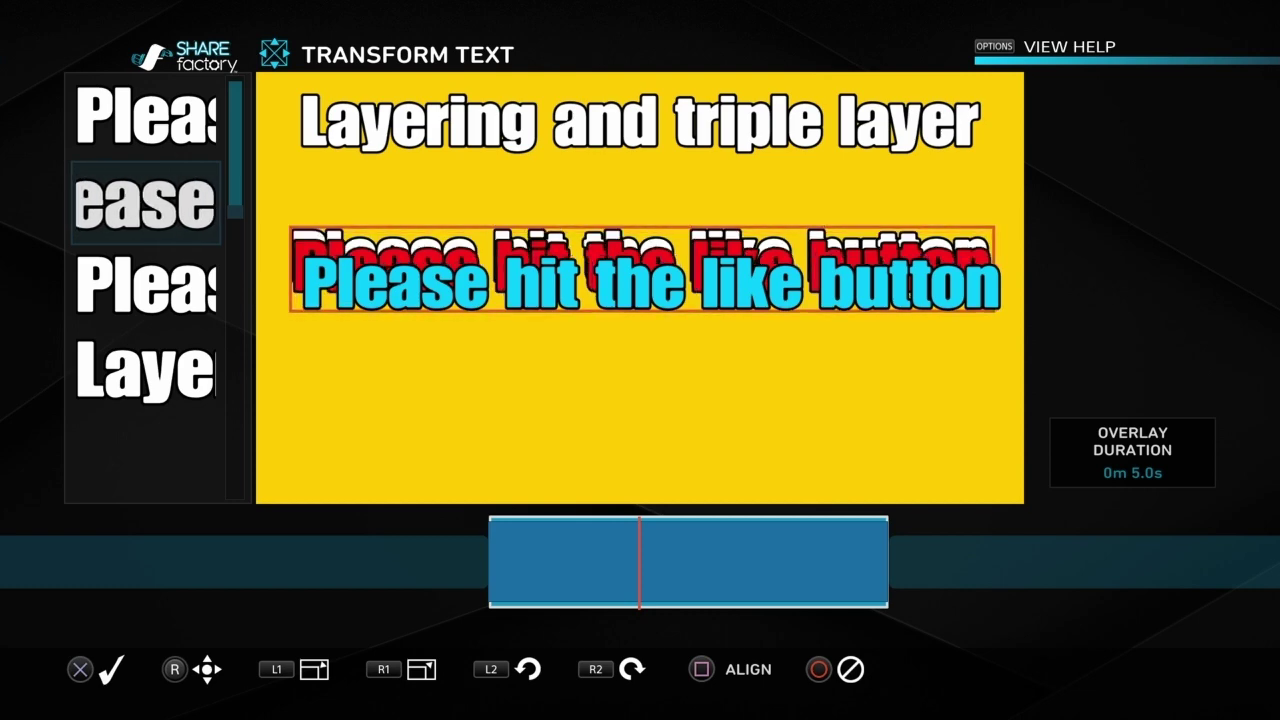
key("Down")
key("Right")
key("Return")
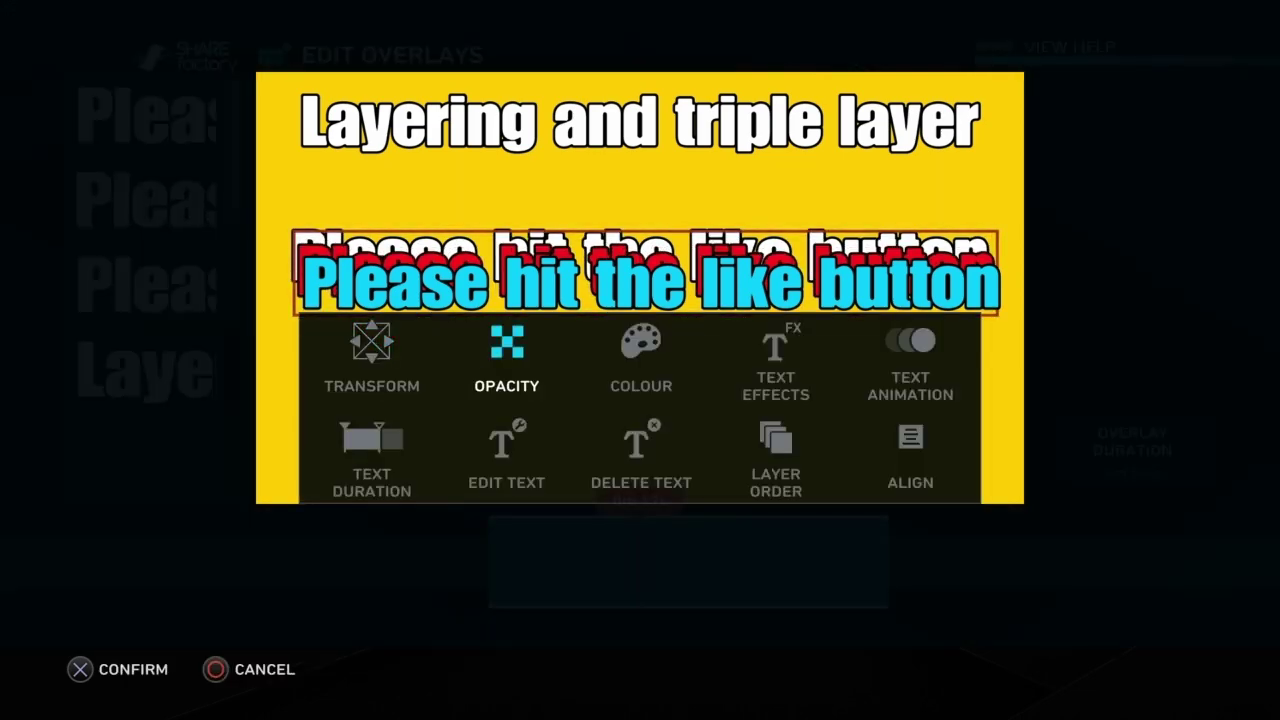
Lower the red text one more place in the layer order, behind the white "Please hit the like button" copy
key("Right")
key("Right")
key("Down")
key("Return")
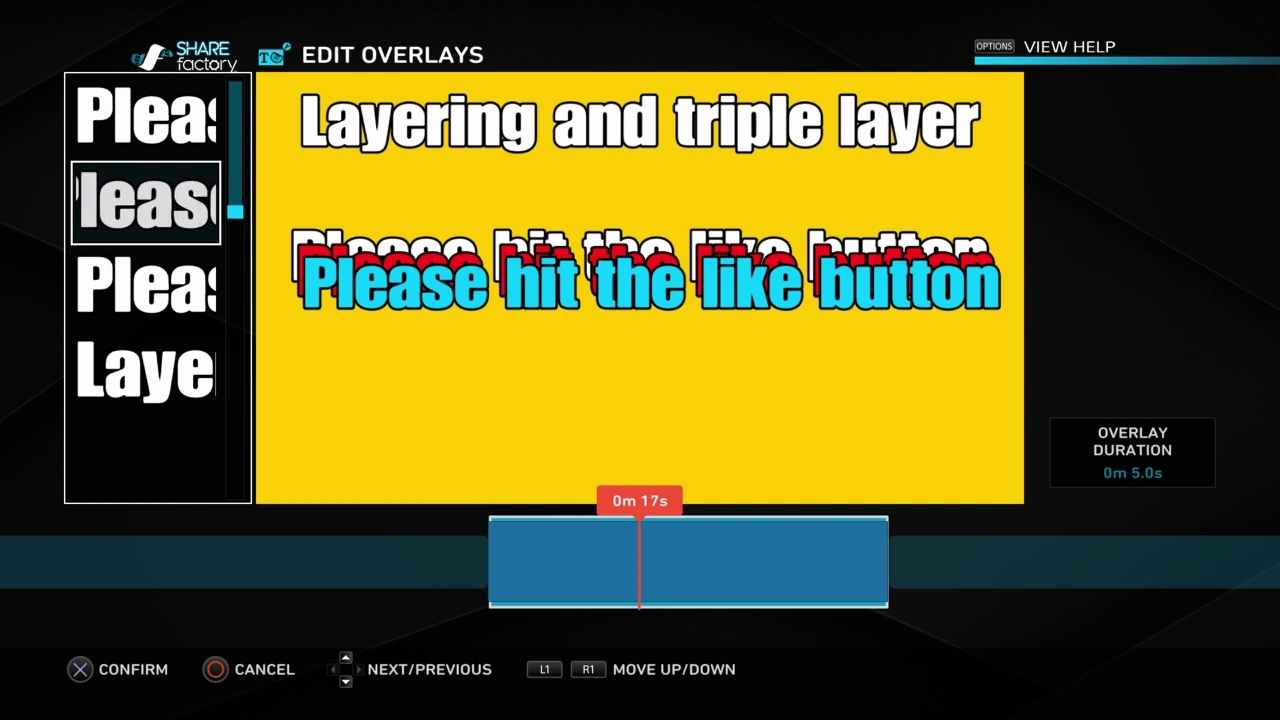
key("R1")
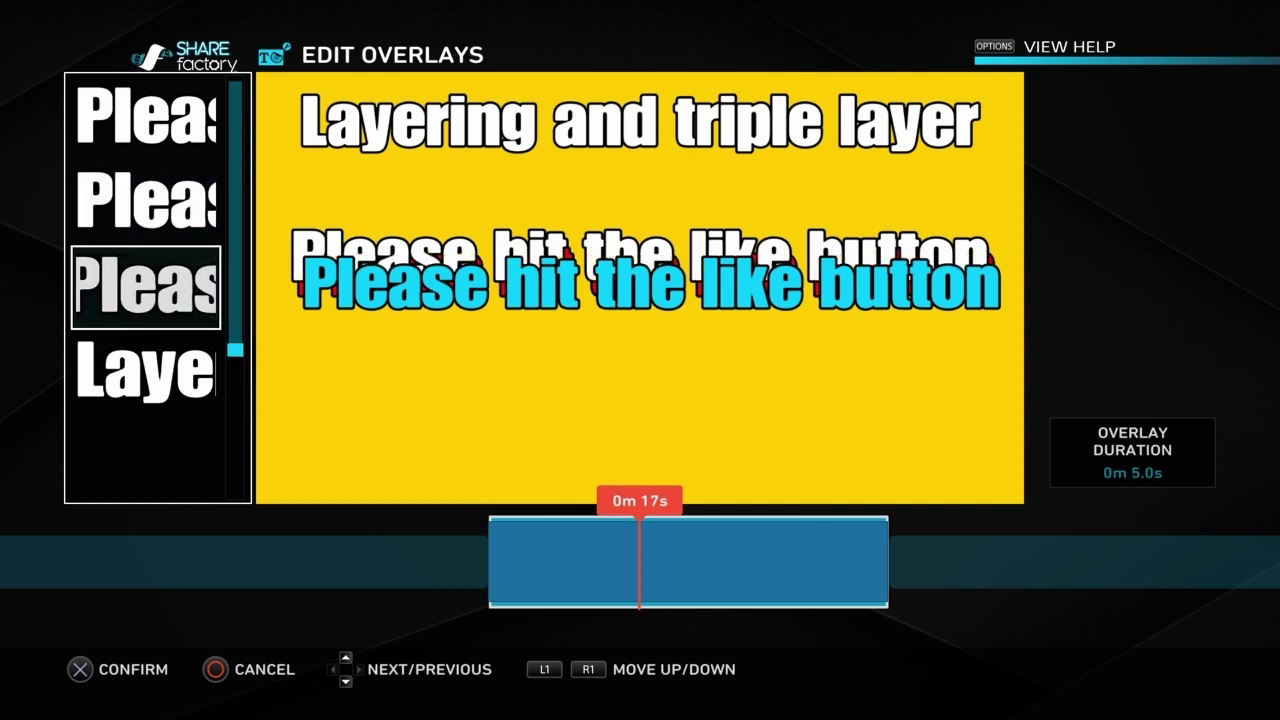
key("Return")
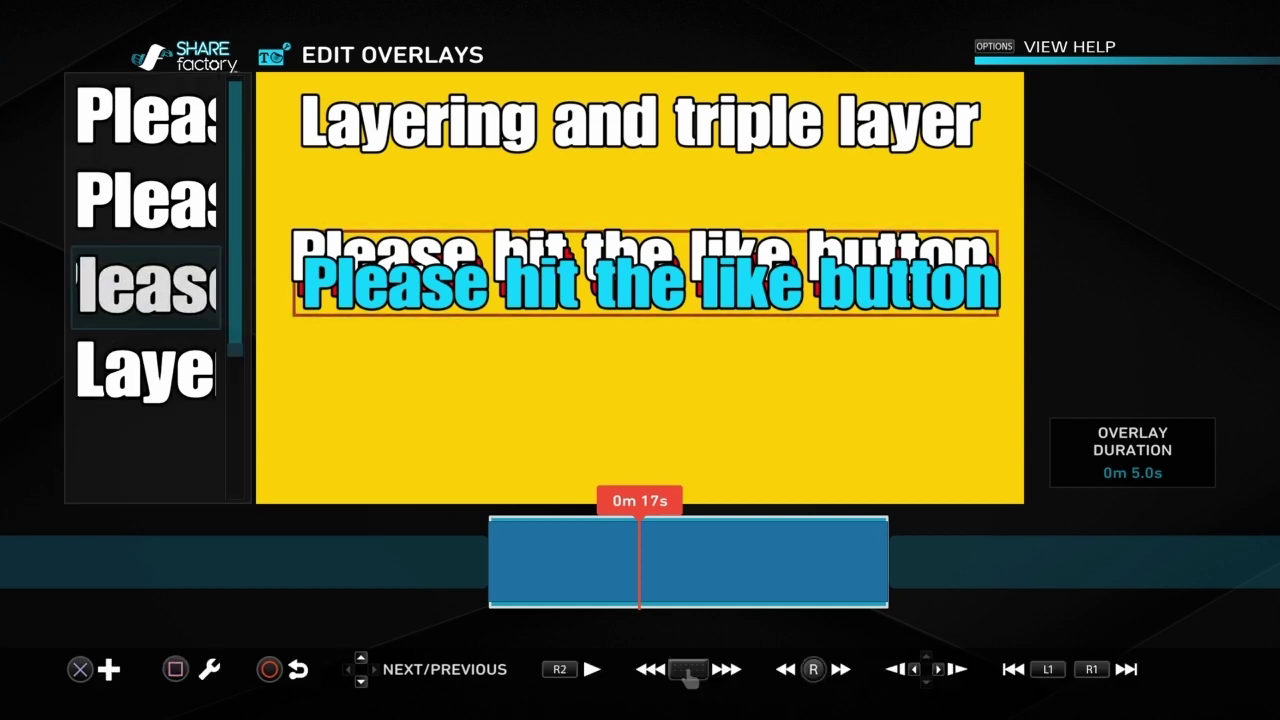
Move the red text above and slightly left of the white copy as a third stepped layer, then accept and leave overlay editing
key("Return")
key("Up")
key("Left")
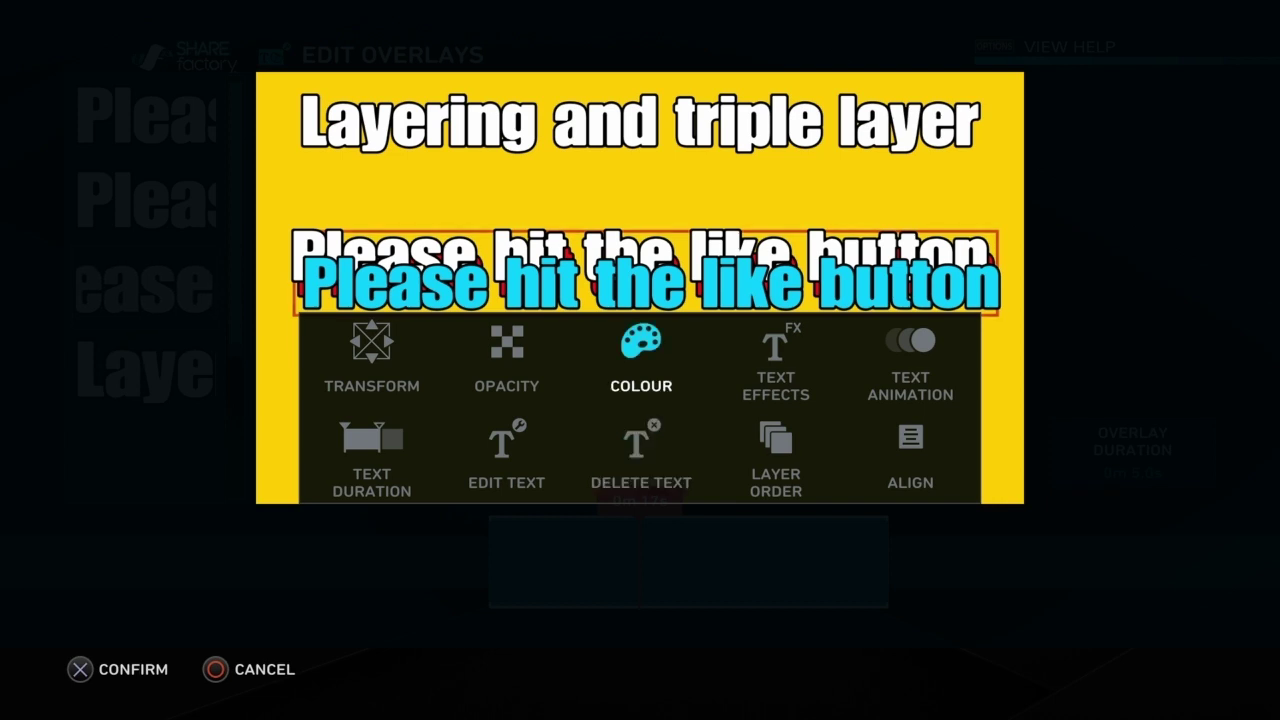
key("Left")
key("Left")
key("Return")
key("Up")
key("Up")
key("Up")
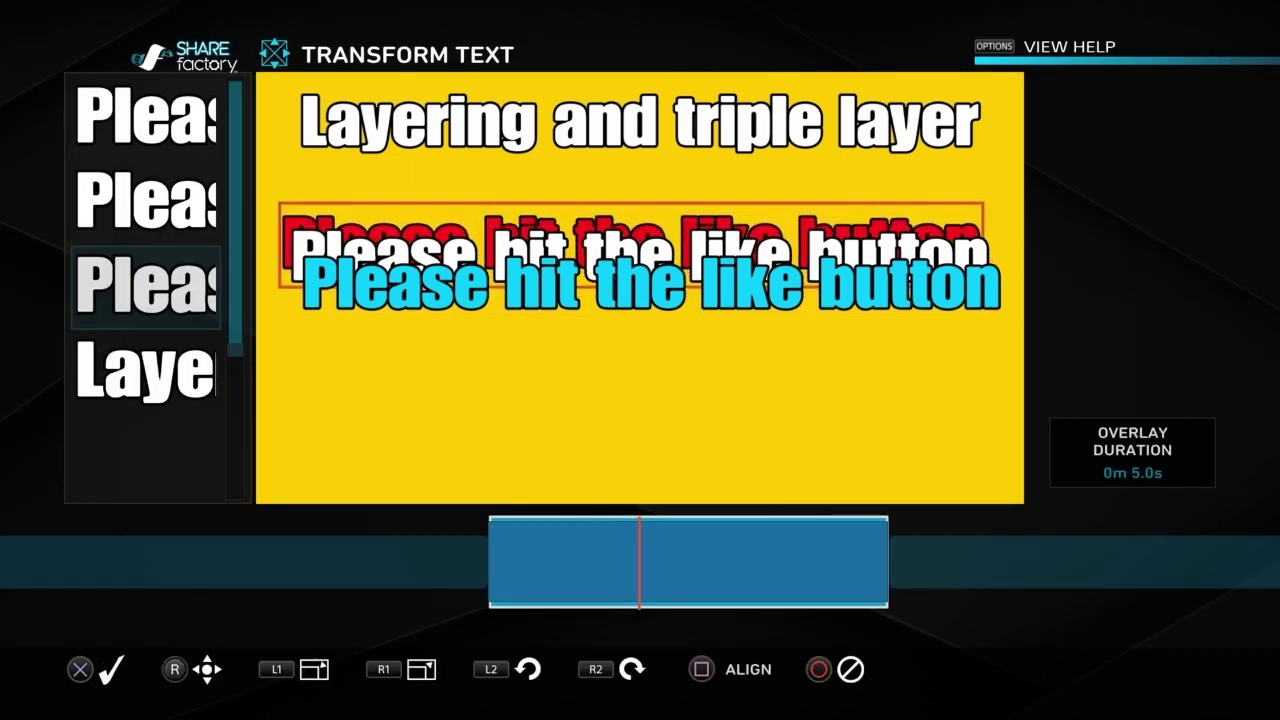
key("Up")
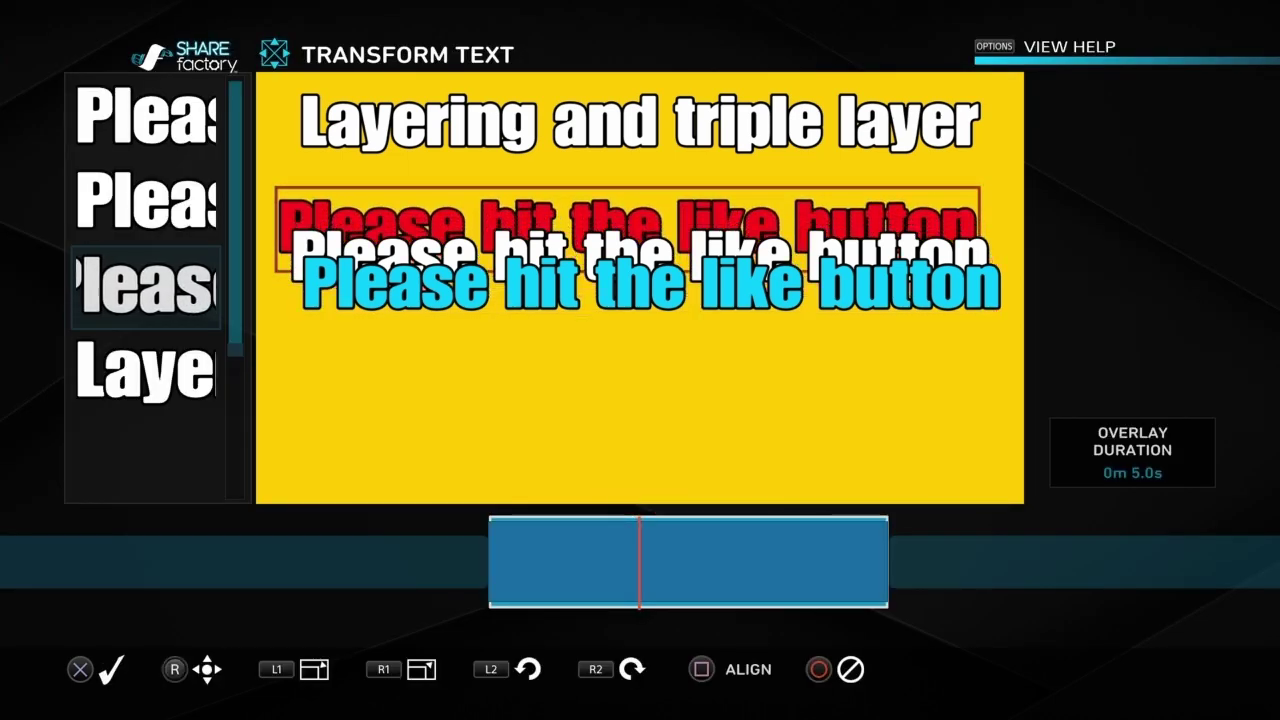
key("Return")
key("Escape")
key("Escape")
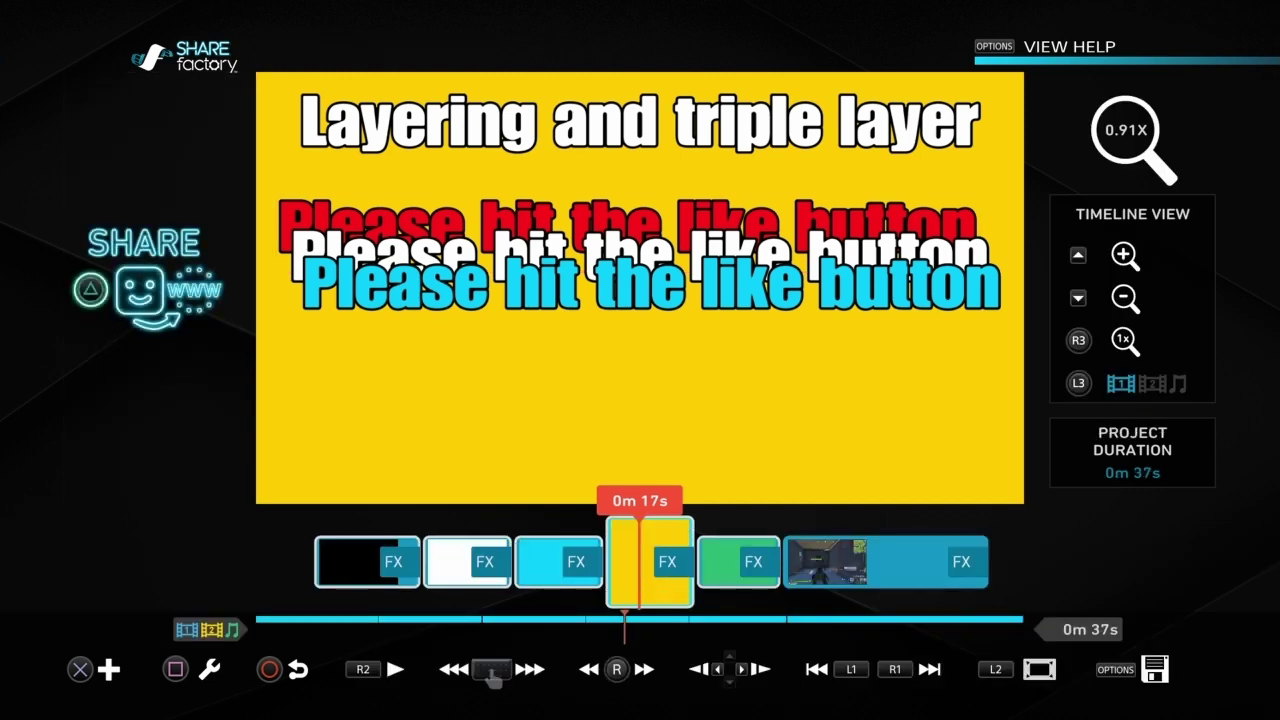
Open the green clip's overlays and look through the beginning, middle and ending animation options for its "Animation" title
key("Right")
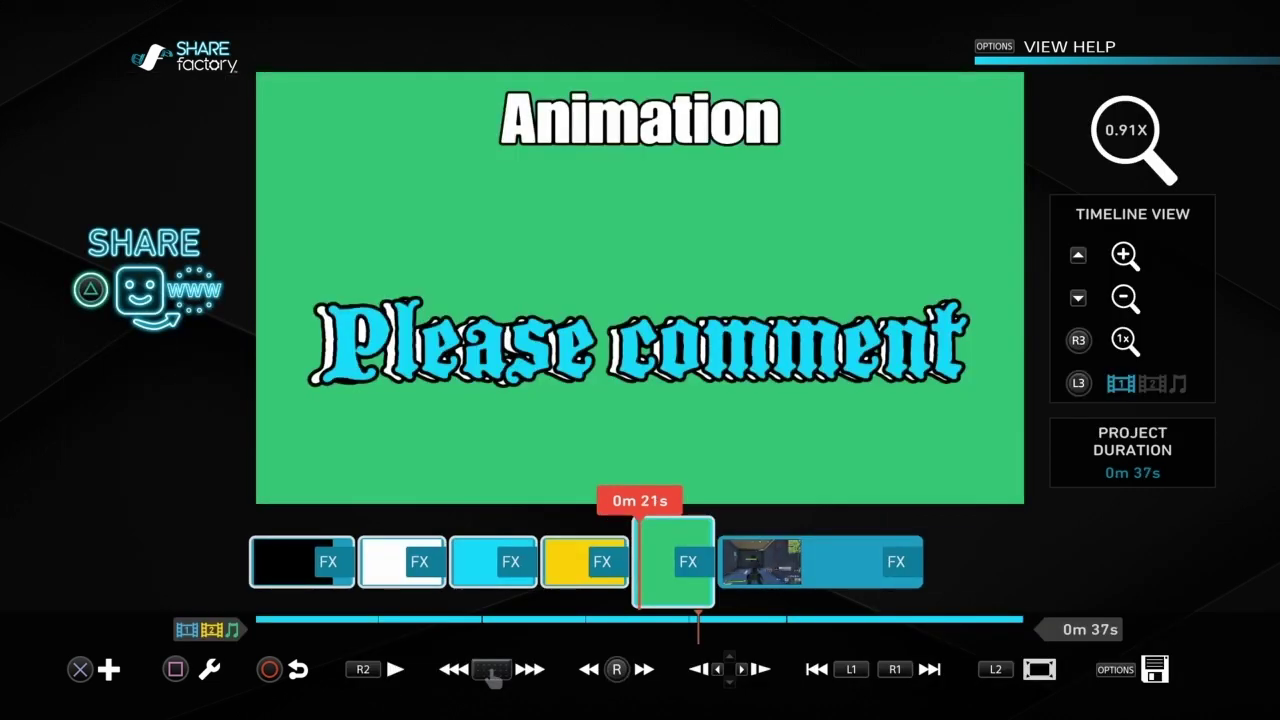
key("s")
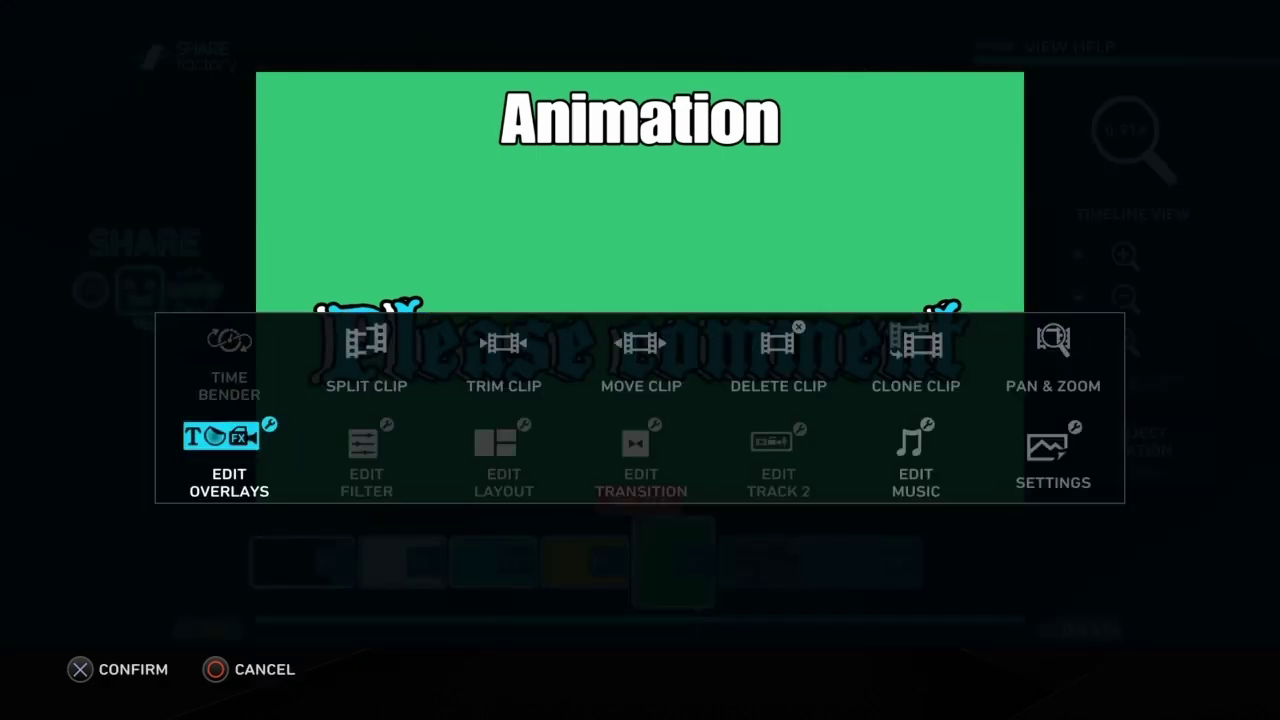
key("Return")
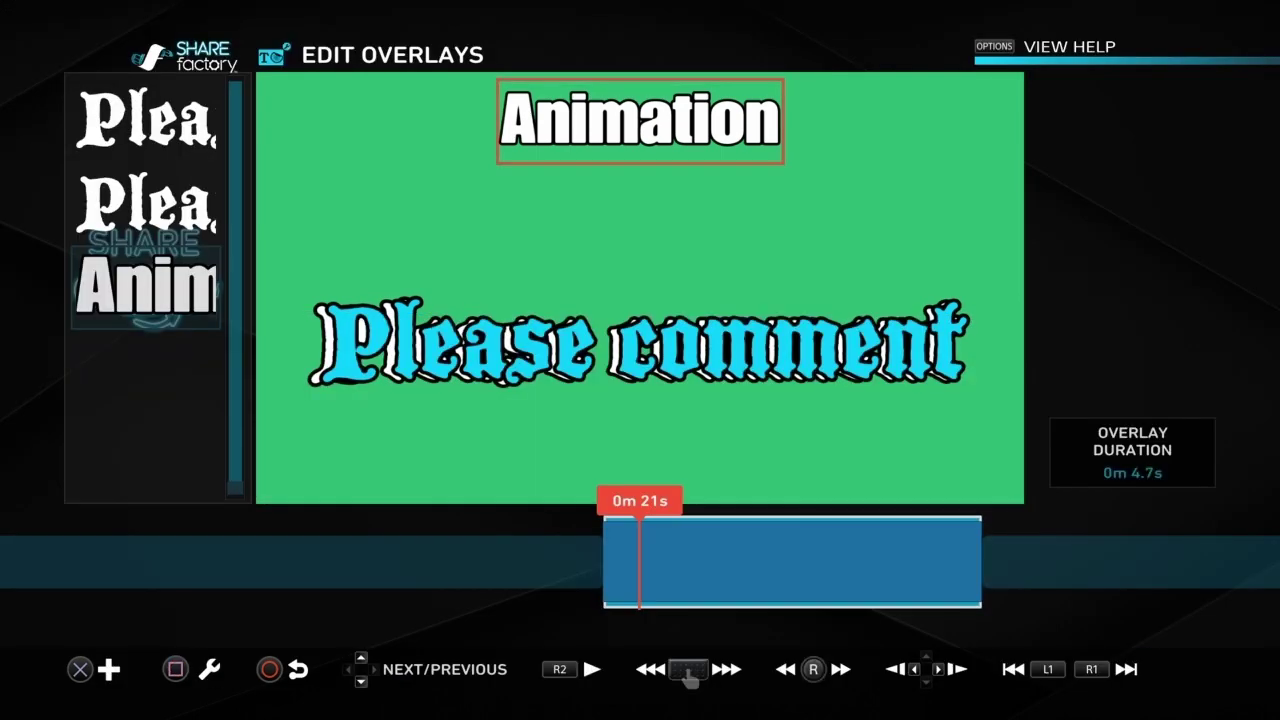
key("Return")
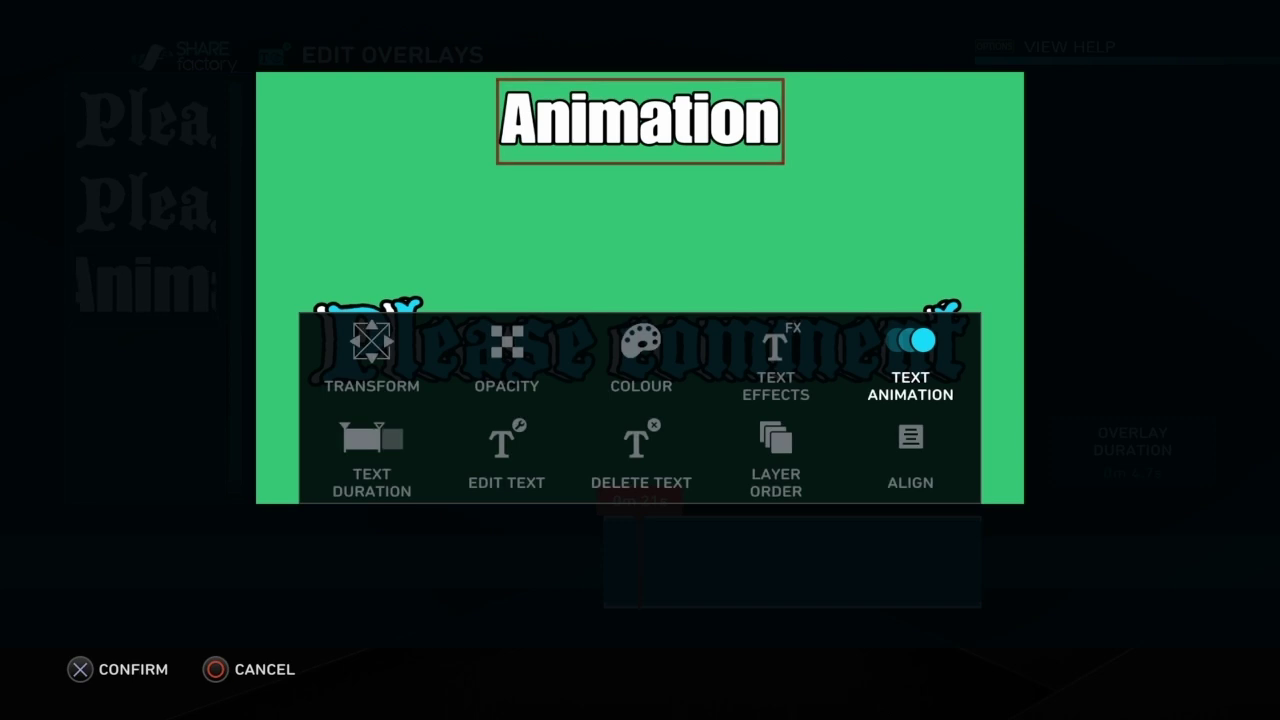
key("Left")
key("Right")
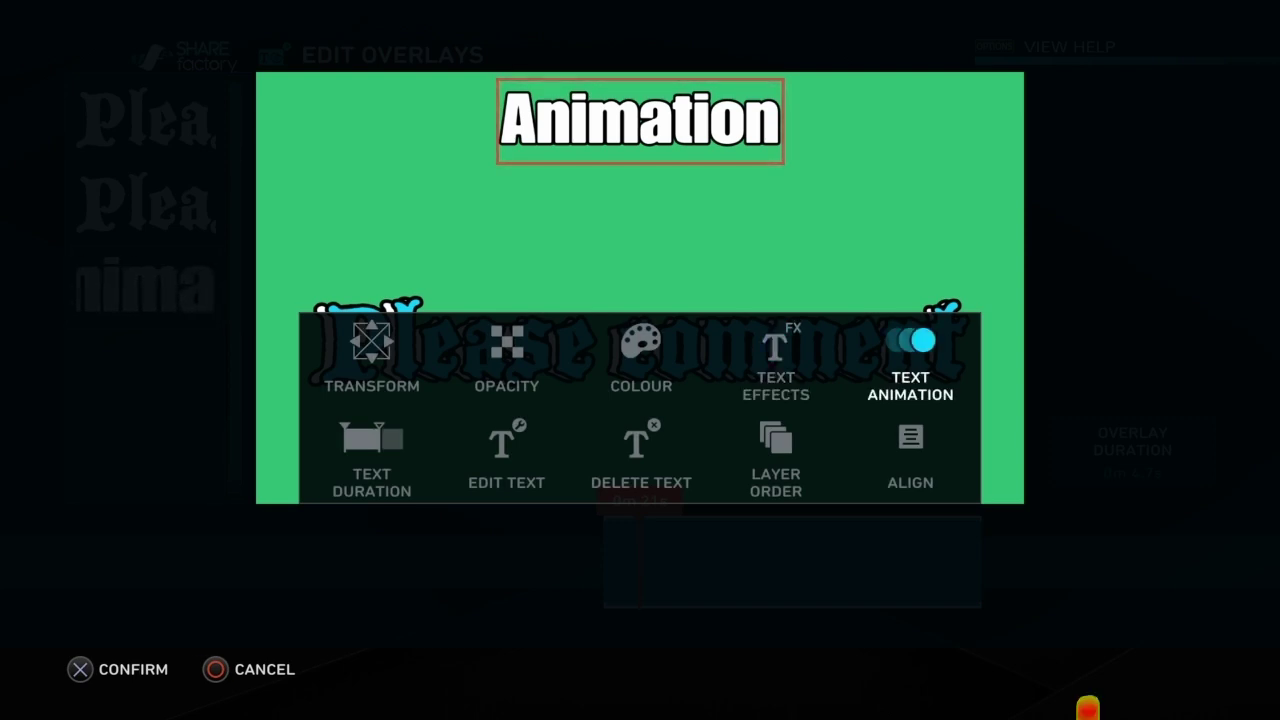
key("Return")
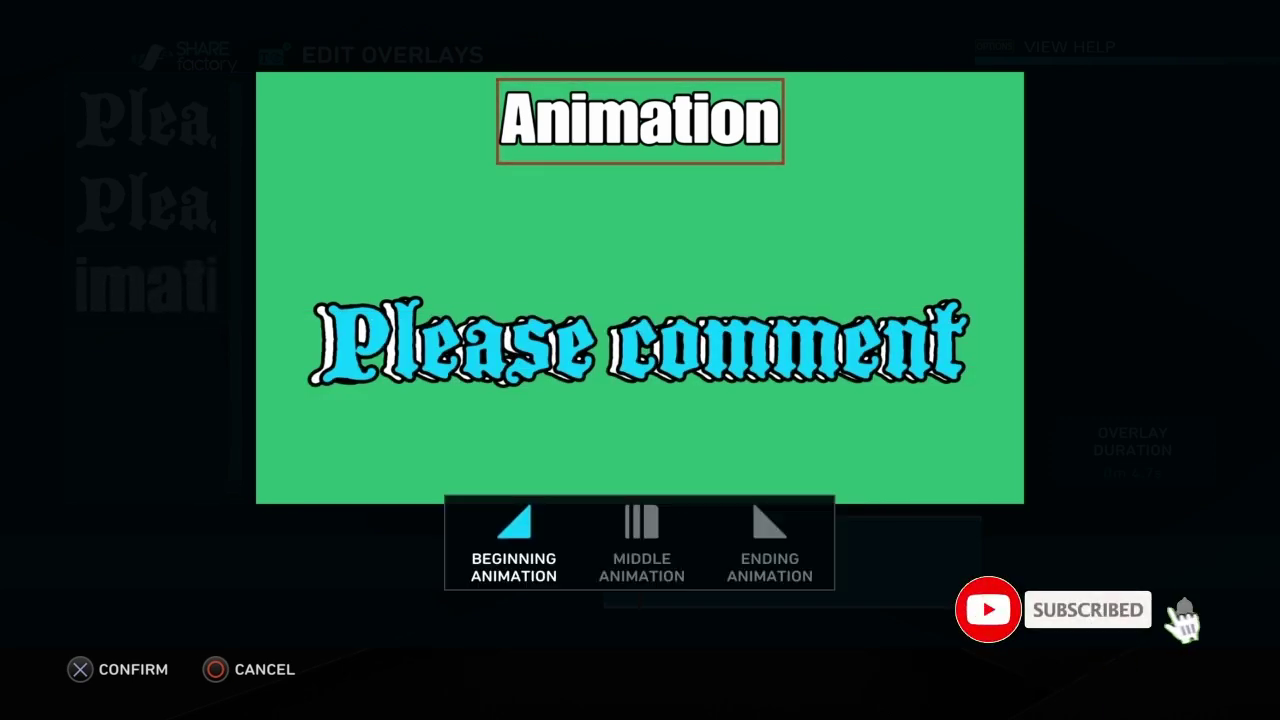
key("Right")
key("Right")
key("Left")
key("Left")
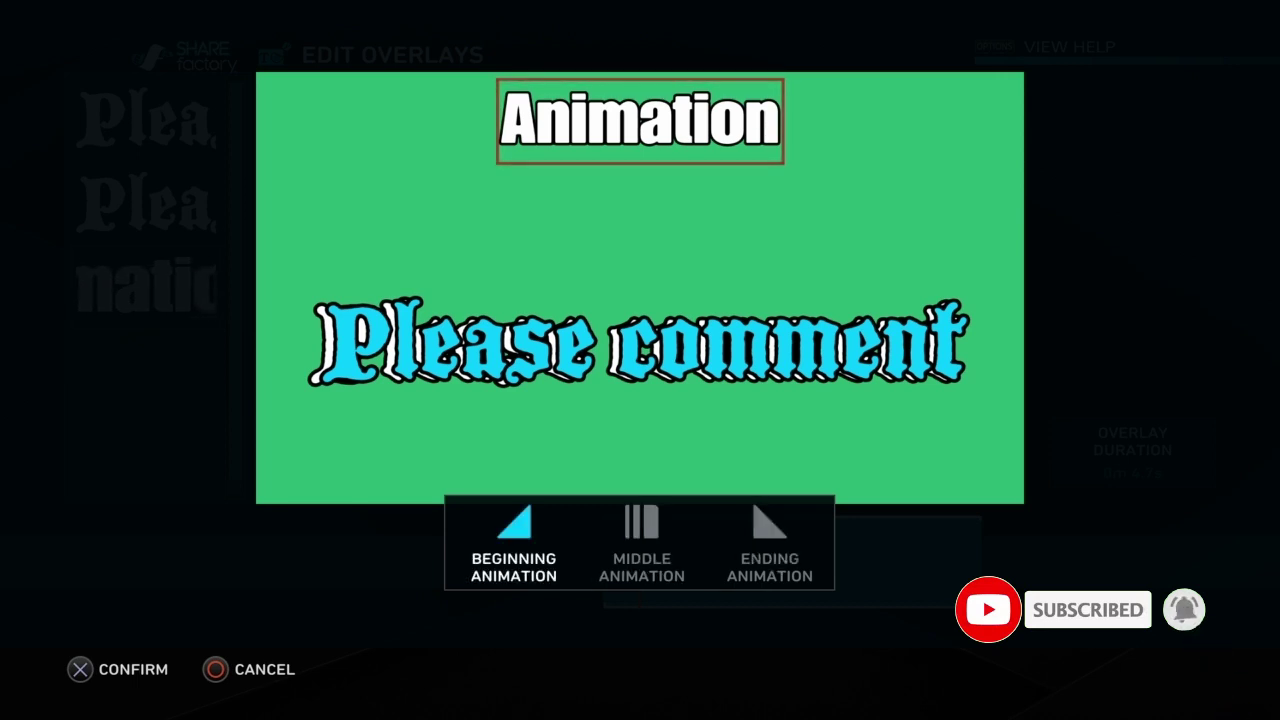
Preview the Wipe In and Fly In beginning animations on the "Animation" title
key("Return")
key("Down")
key("Down")
key("Down")
key("Down")
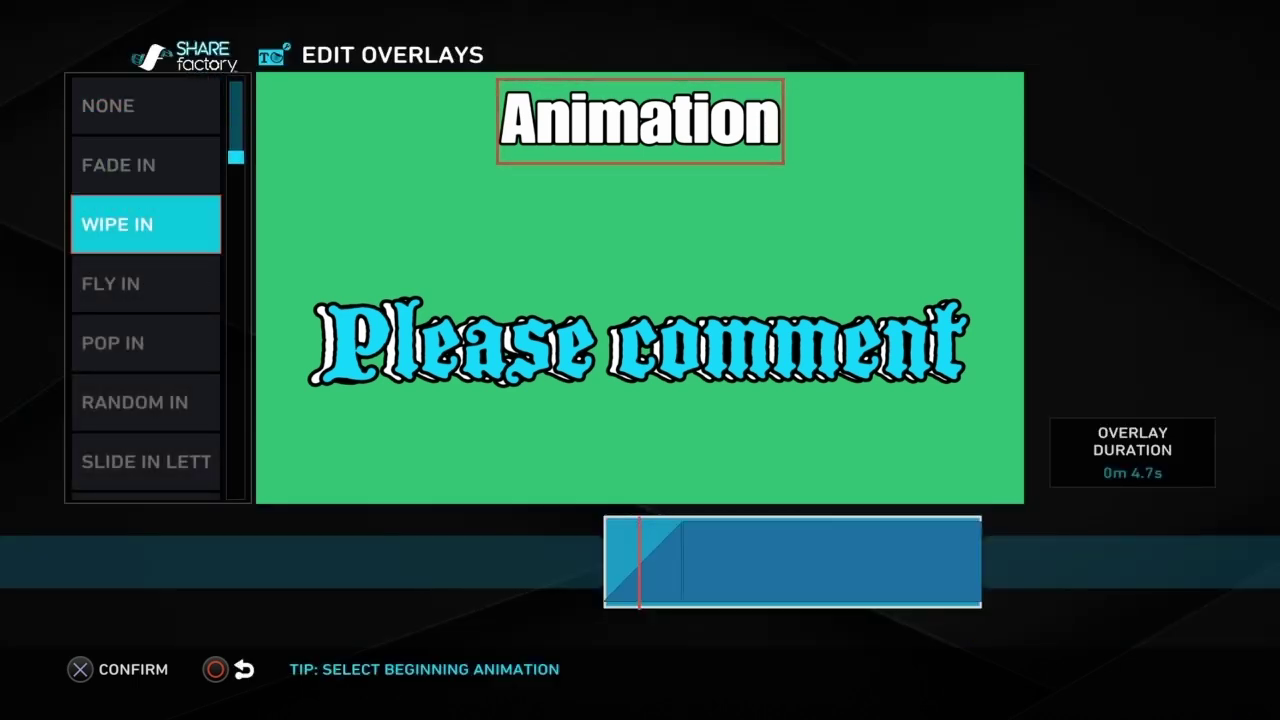
key("Up")
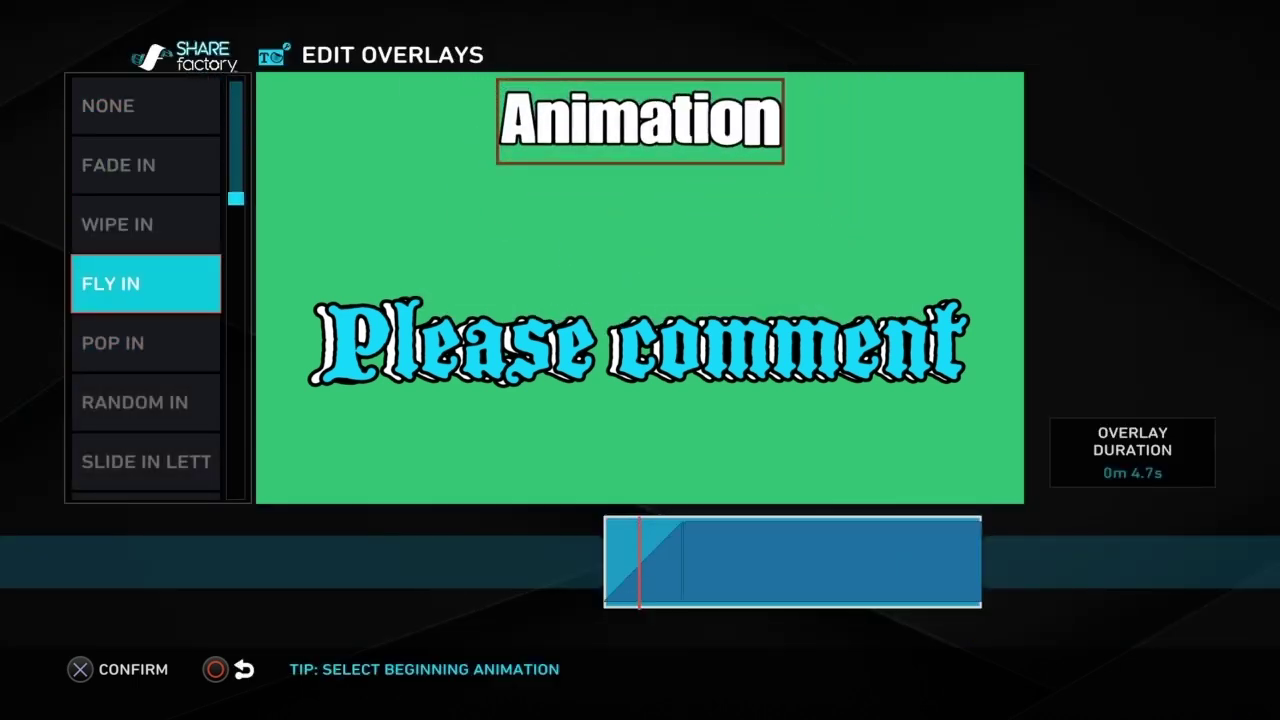
key("Down")
key("Up")
key("Up")
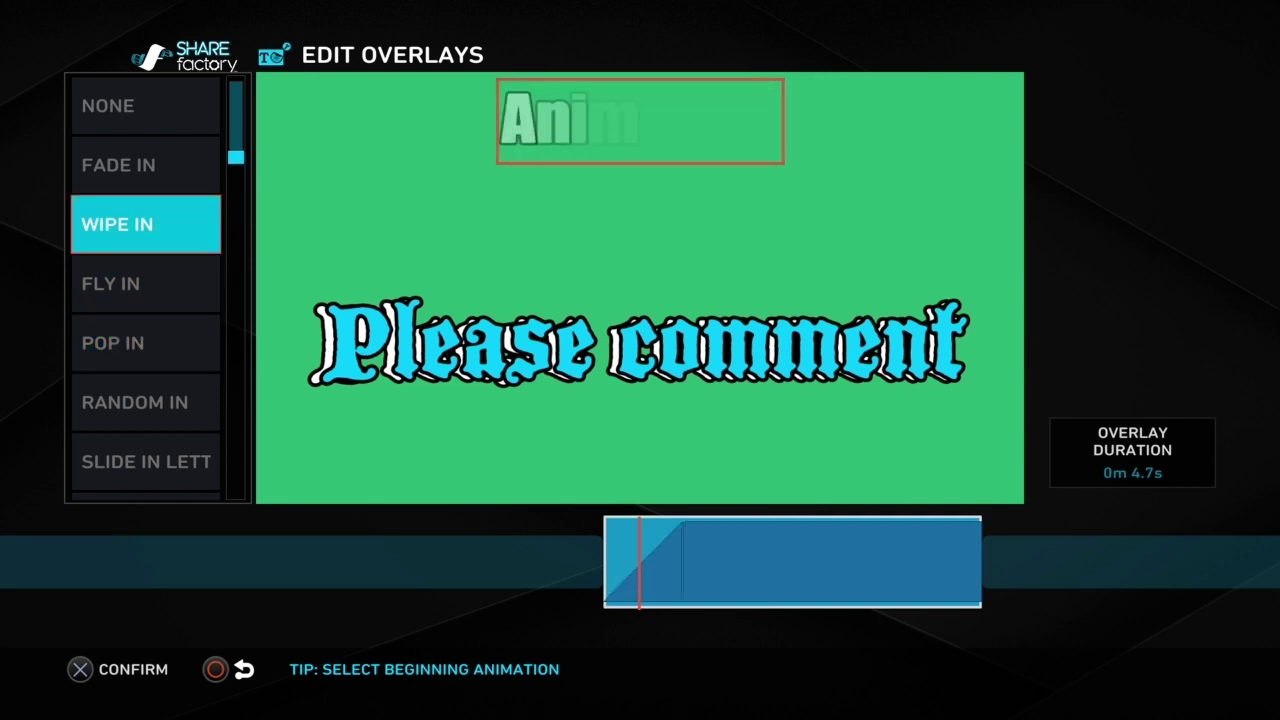
key("Down")
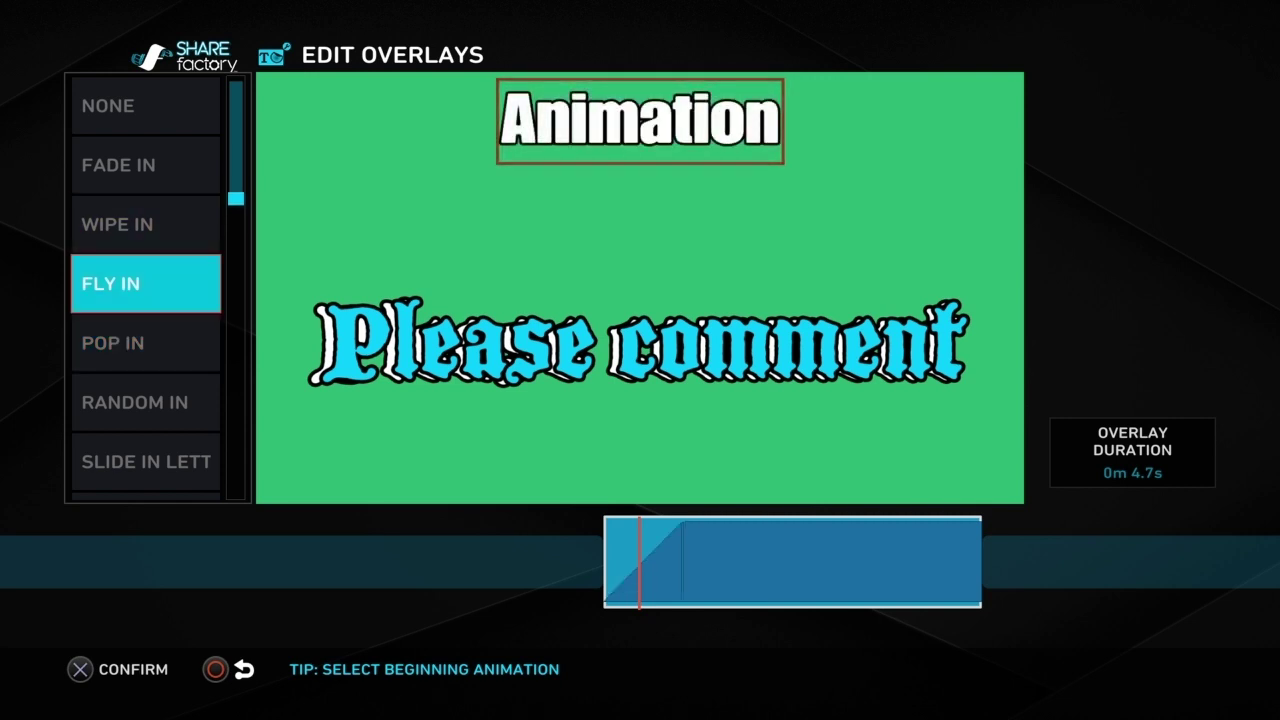
key("Return")
key("Escape")
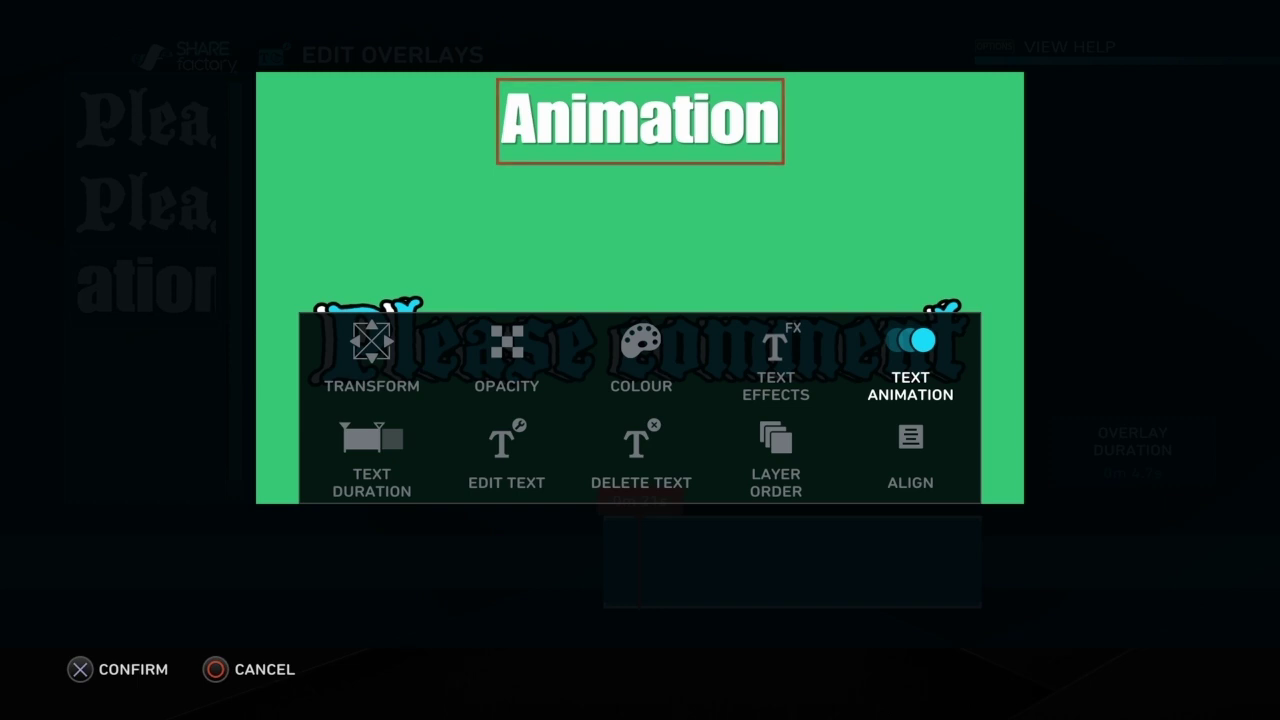
Give the white "Please comment" text the Slide In Letter beginning animation, then leave overlay editing
key("Escape")
key("Return")
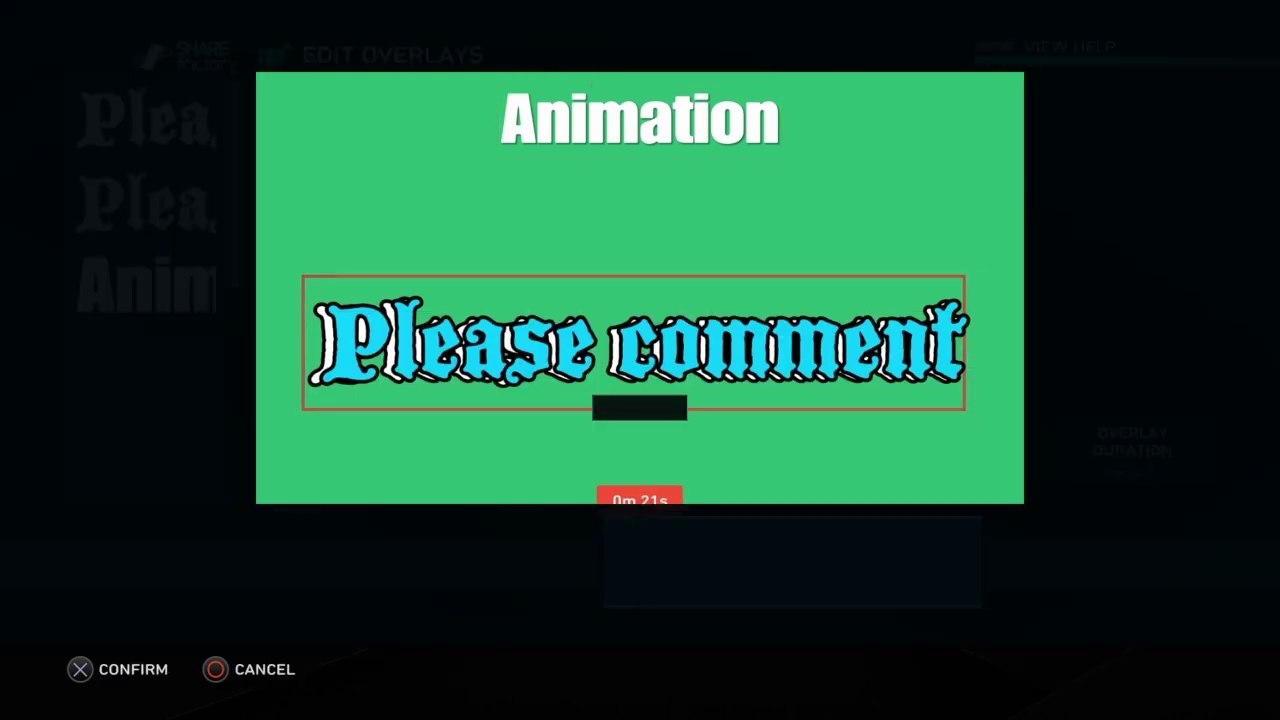
key("Return")
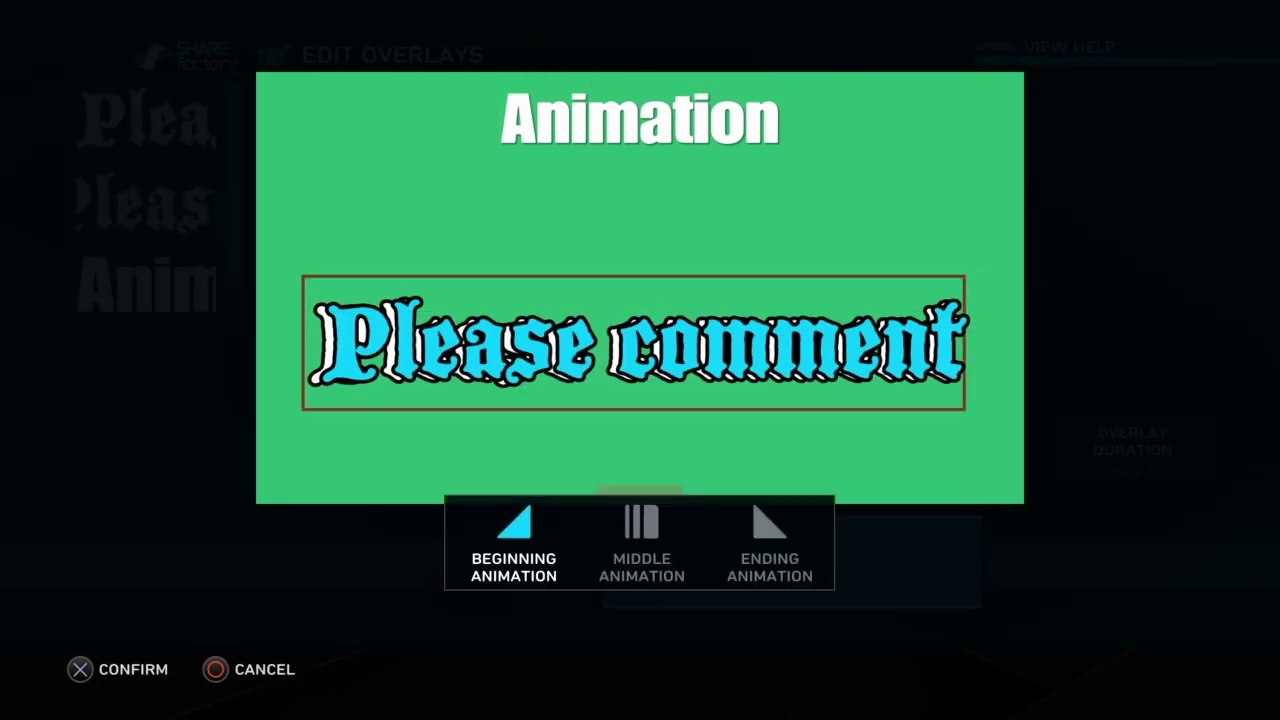
key("Return")
key("Down")
key("Down")
key("Down")
key("Down")
key("Down")
key("Down")
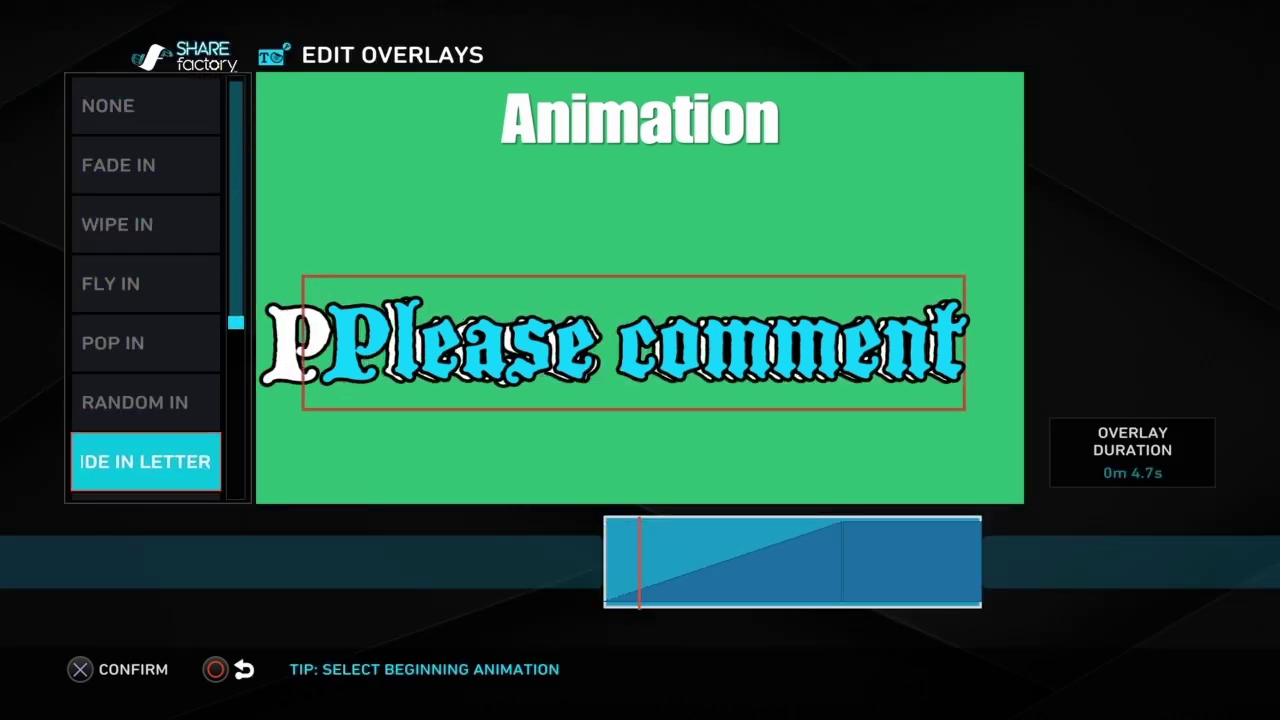
key("Return")
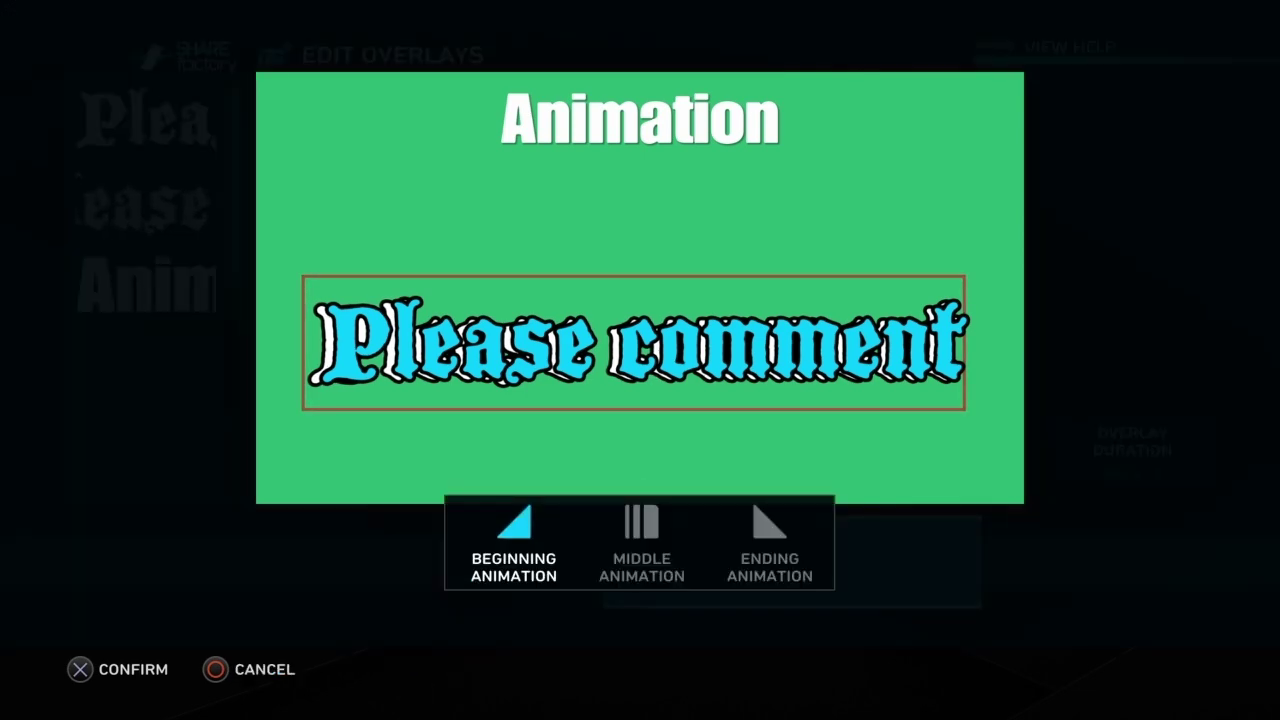
key("Escape")
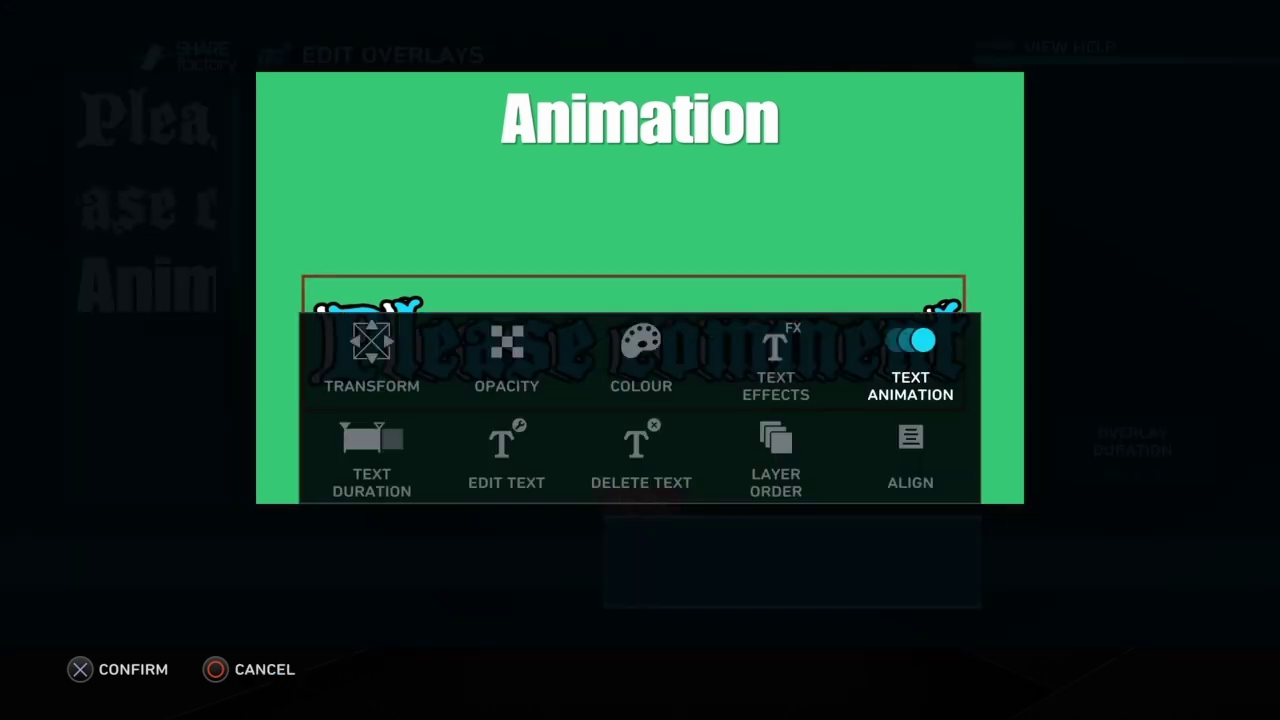
key("Escape")
key("Escape")
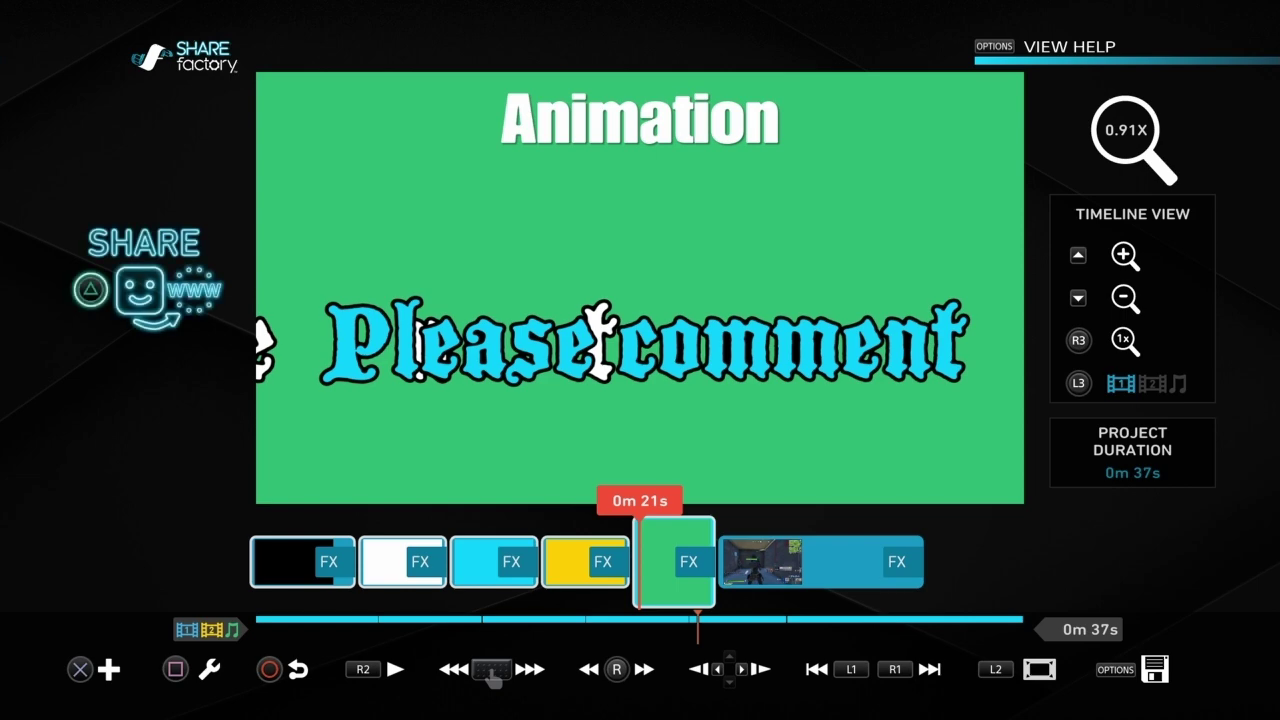
Apply the same Slide In Letter beginning animation to the cyan "Please comment" text in the green clip
key("s")
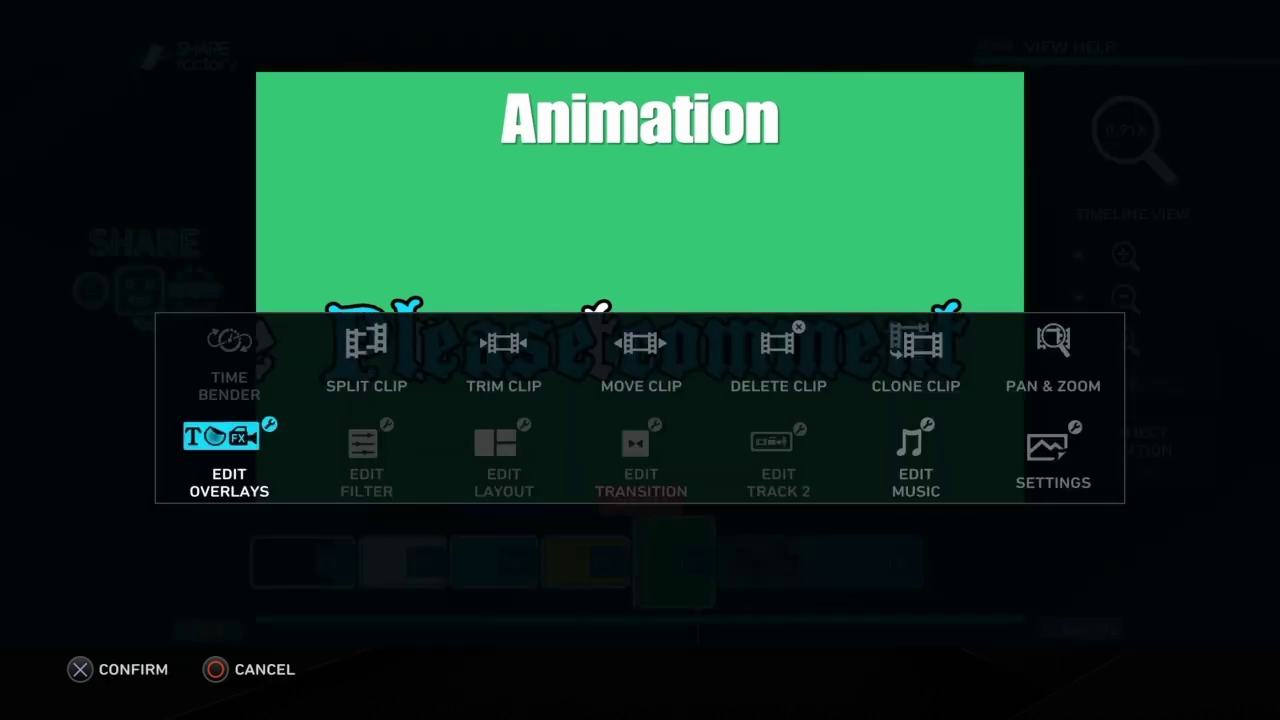
key("Return")
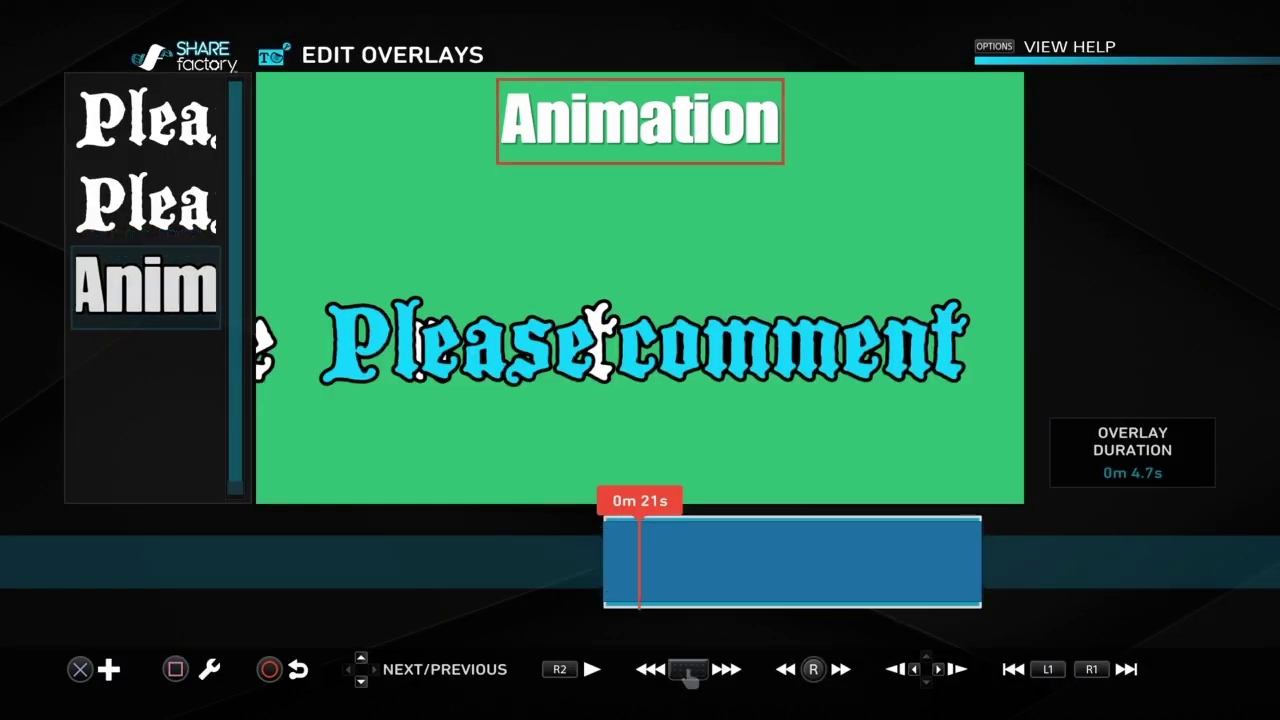
key("Up")
key("Up")
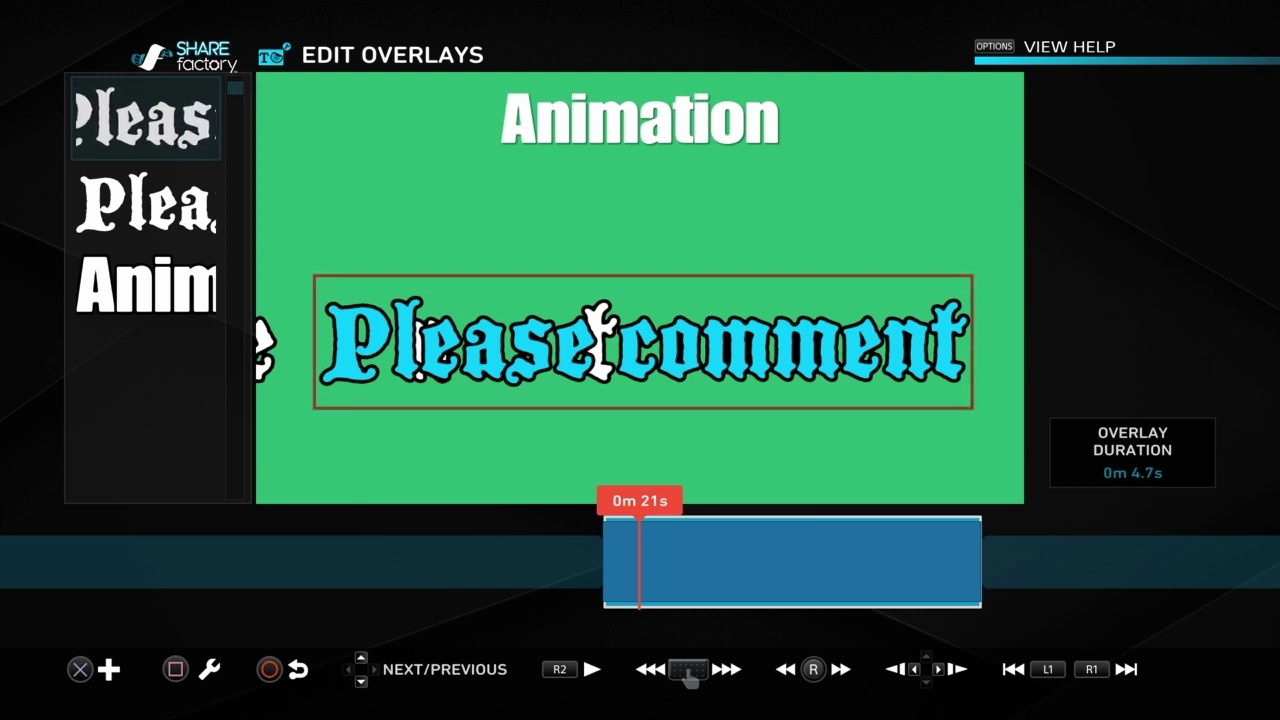
key("Return")
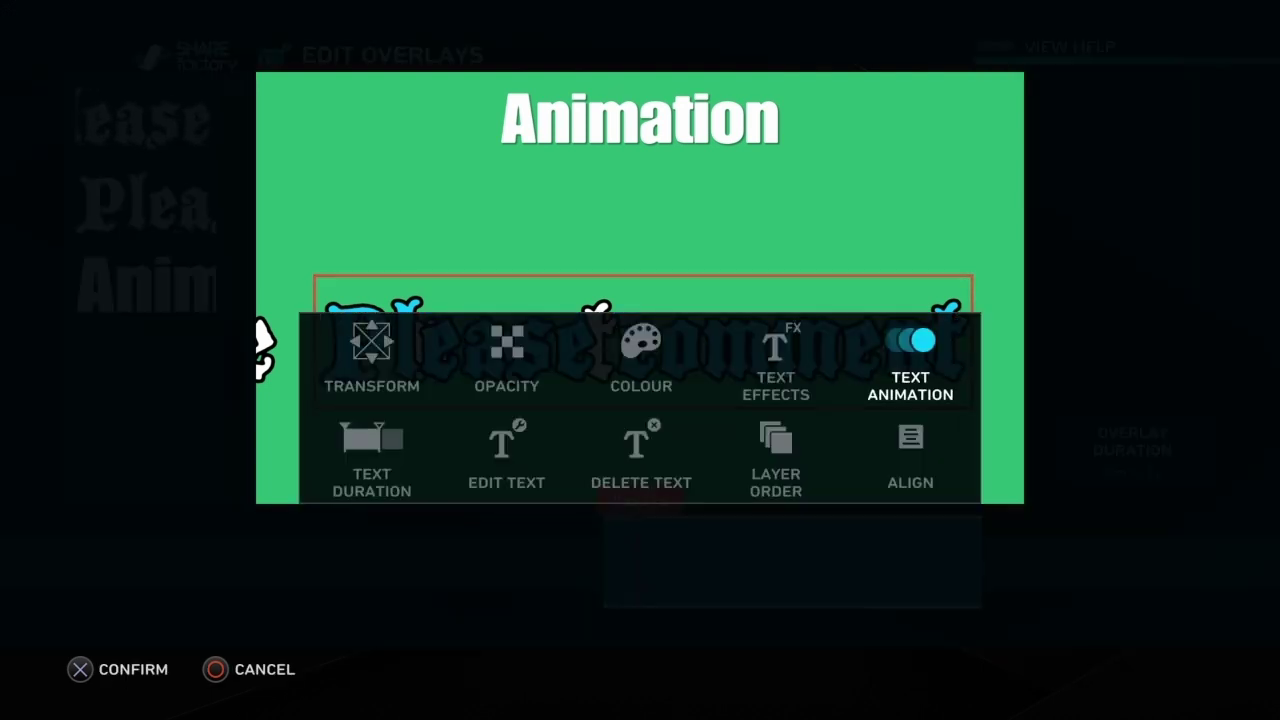
key("Return")
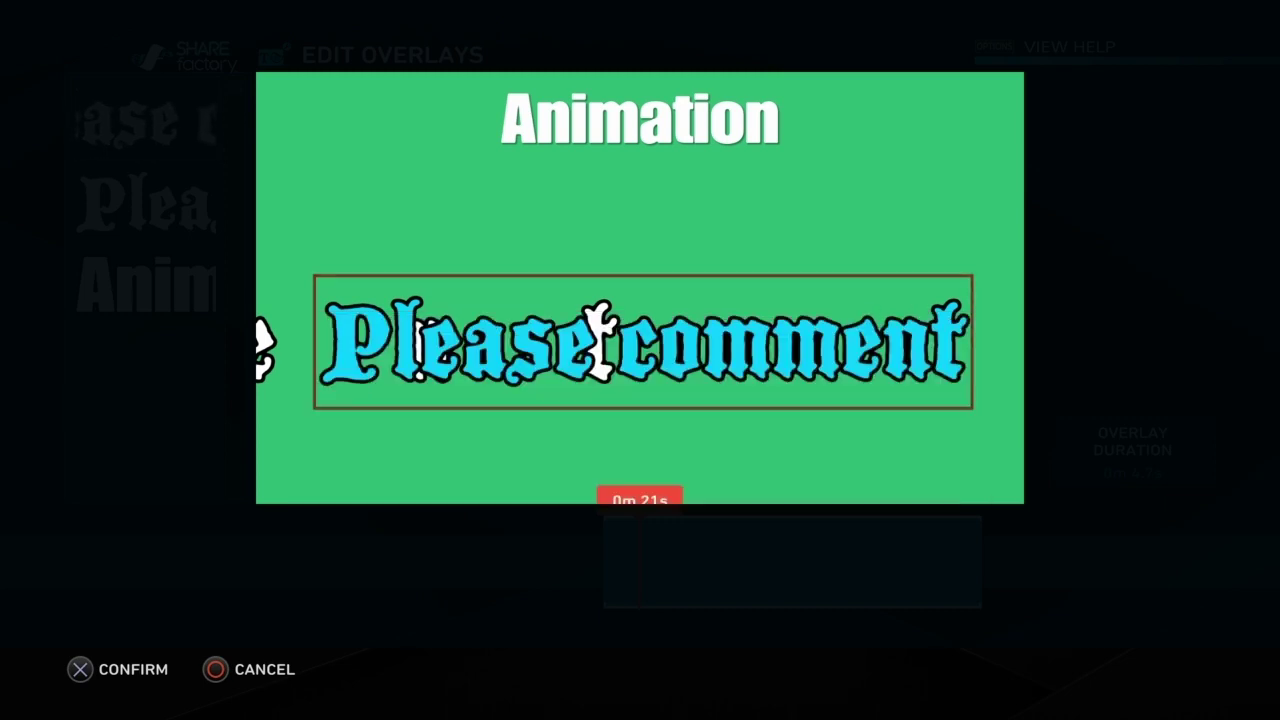
key("Return")
key("Down")
key("Down")
key("Down")
key("Down")
key("Down")
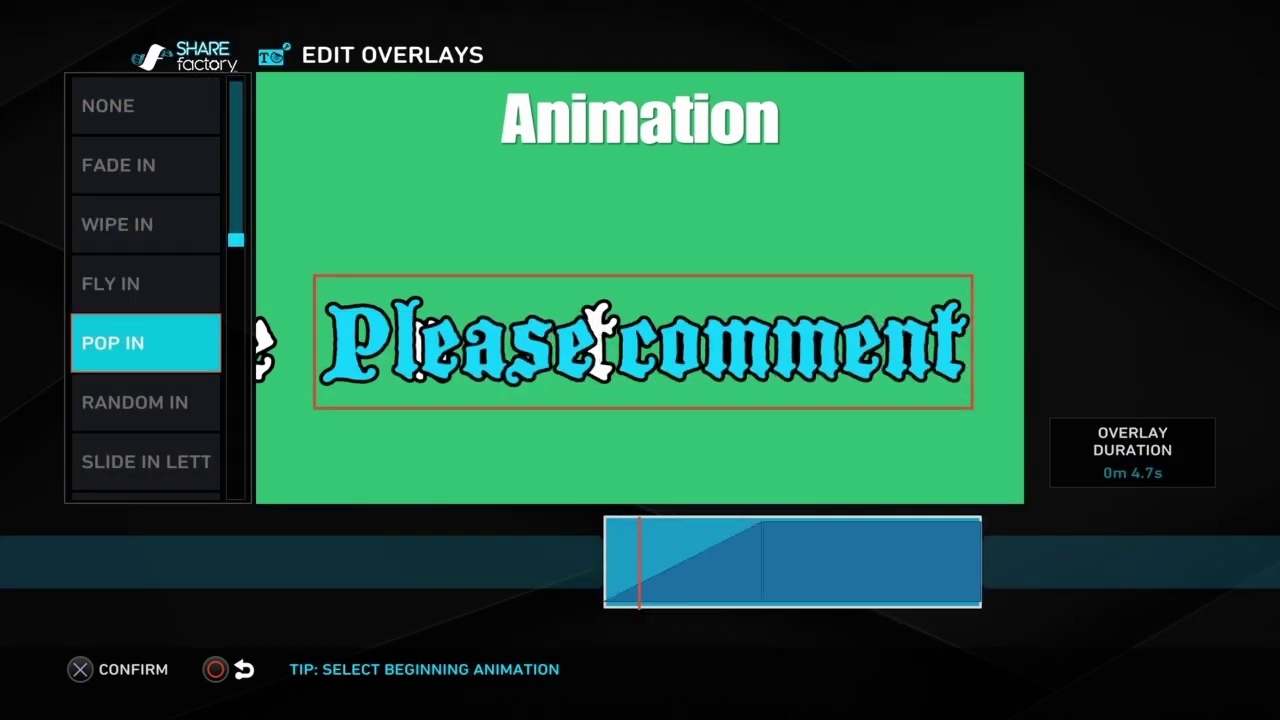
key("Return")
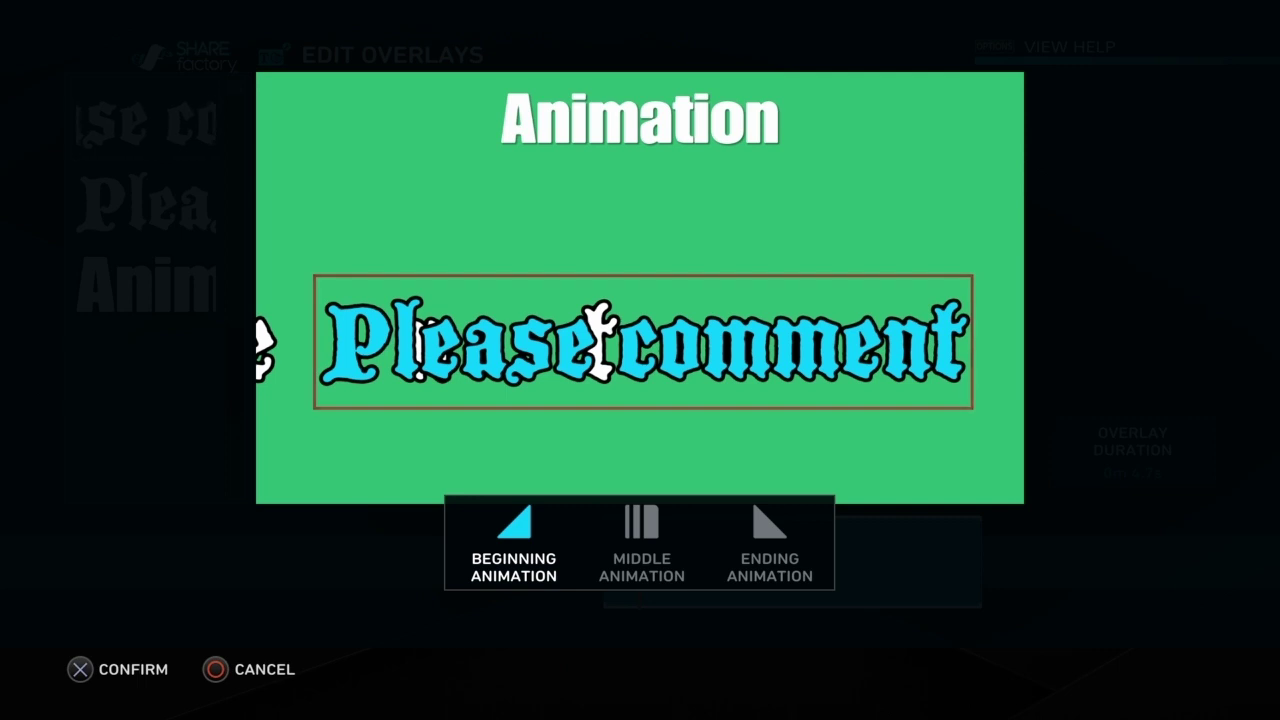
key("Return")
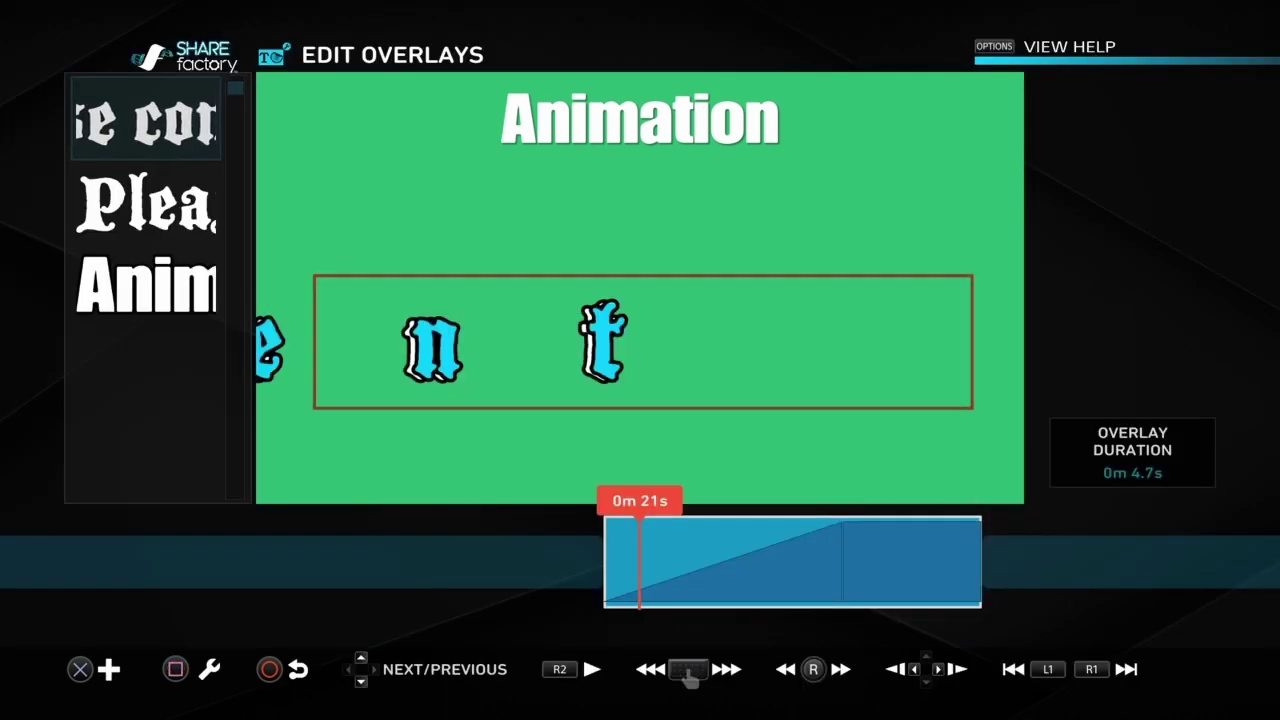
Return to the start of the animated "Please comment" overlays, leave overlay editing and play the green clip
key("Left")
key("Left")
key("Left")
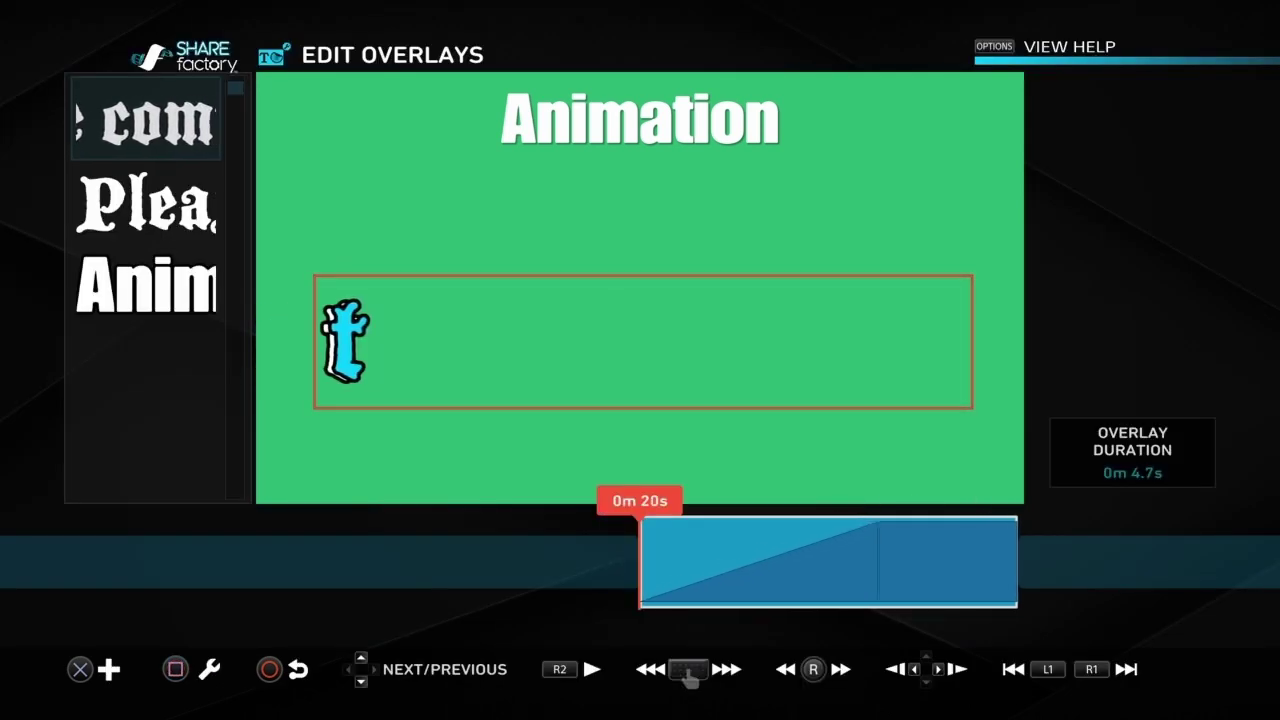
key("Escape")
key("Left")
key("space")
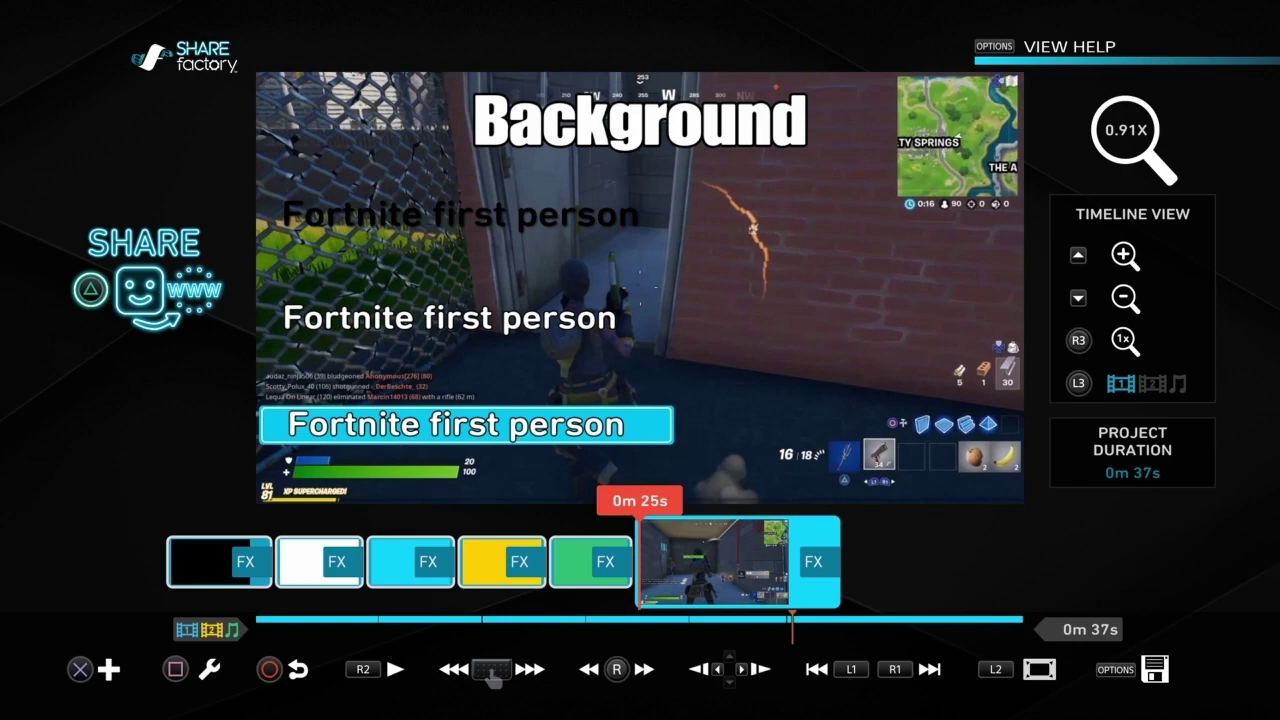
Play the "Background" gameplay clip, then place the playhead at 0m 28s within it
key("R2")
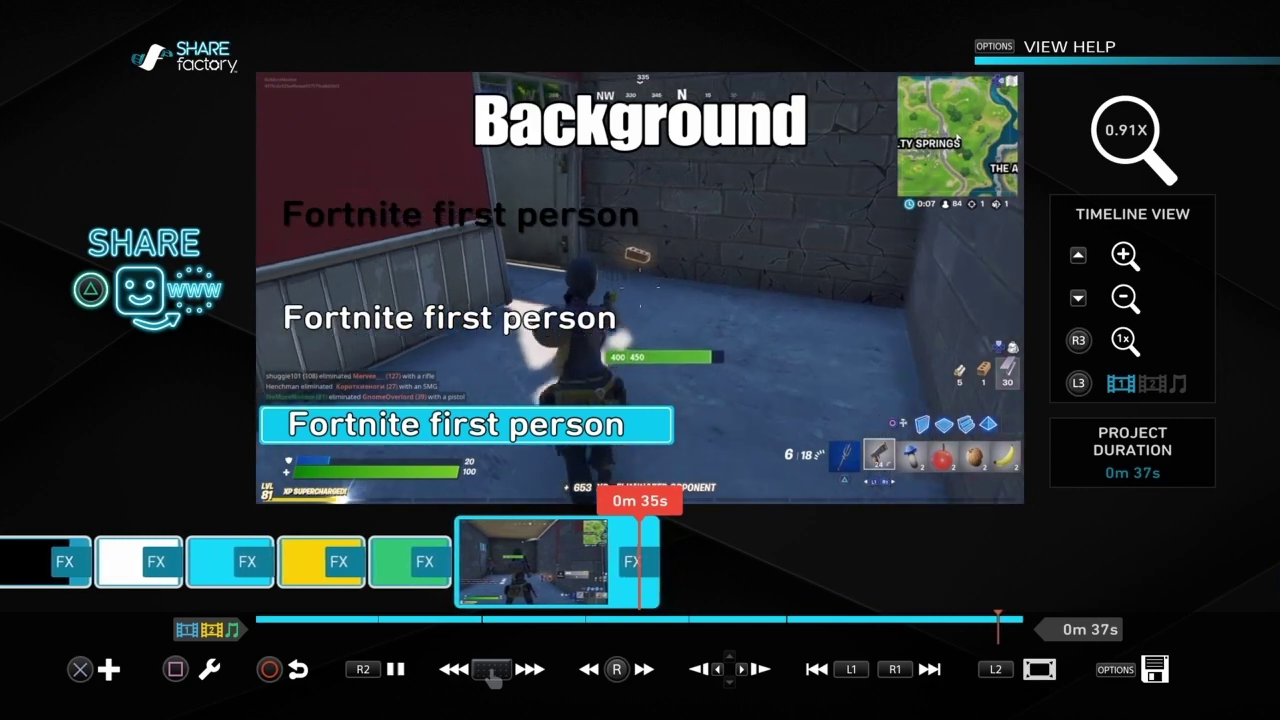
key("space")
key("Left")
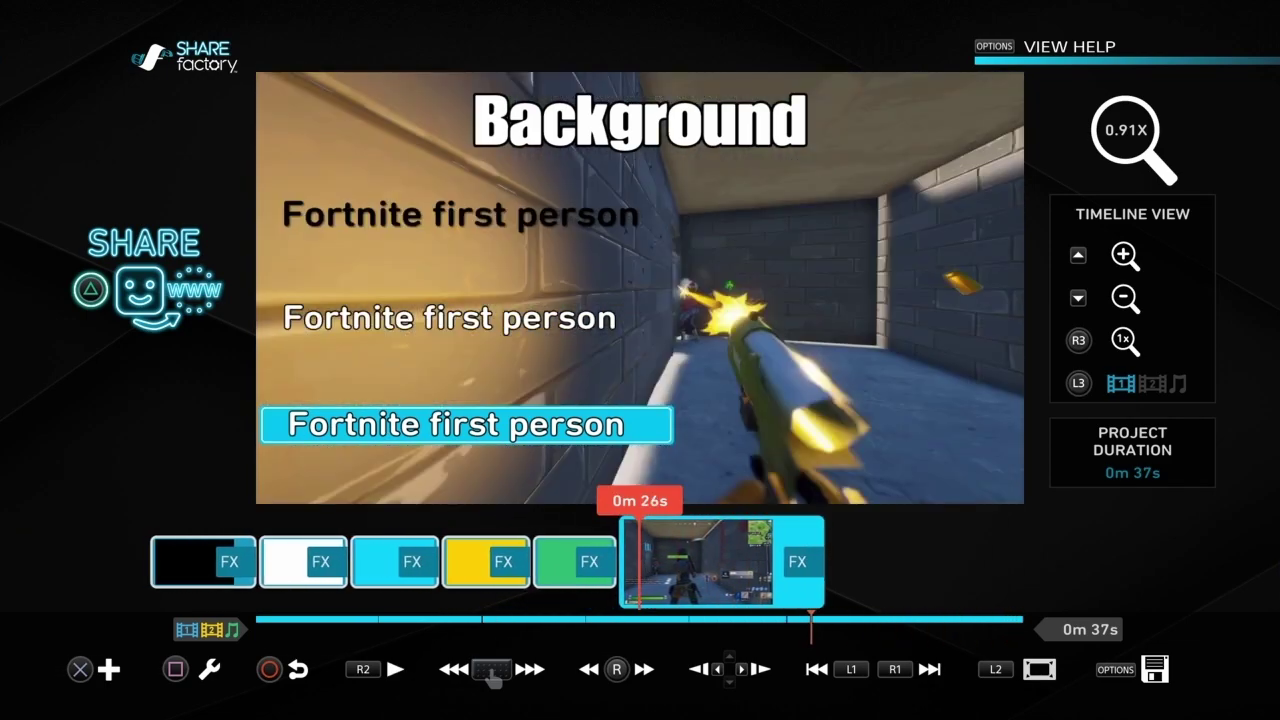
key("Right")
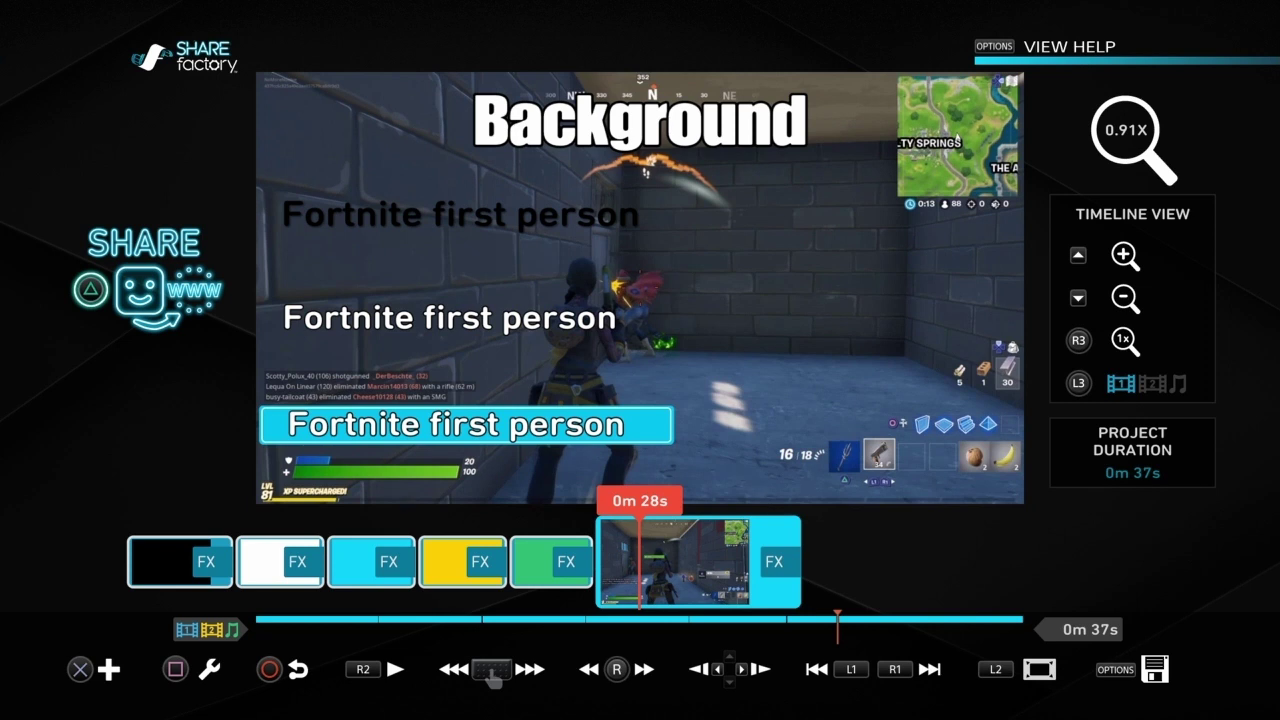
Add the round white sticker with the cyan rim as an overlay on the "Background" gameplay clip
key("Return")
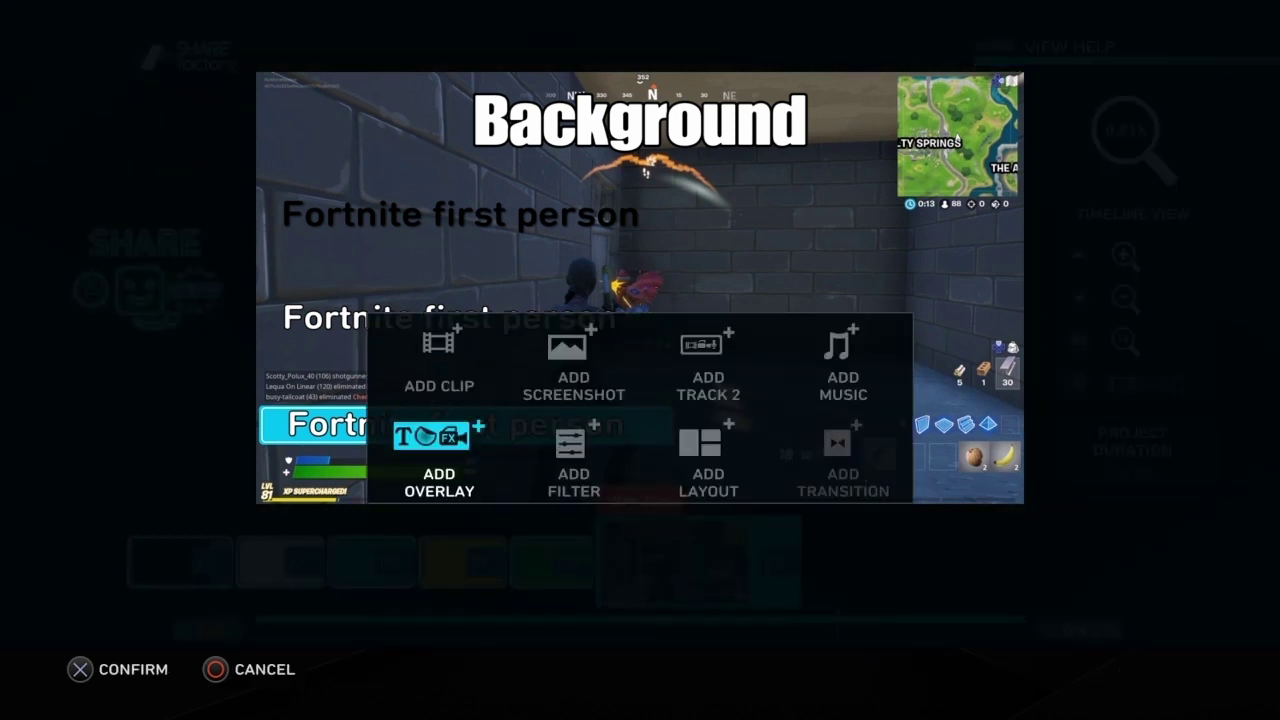
key("Return")
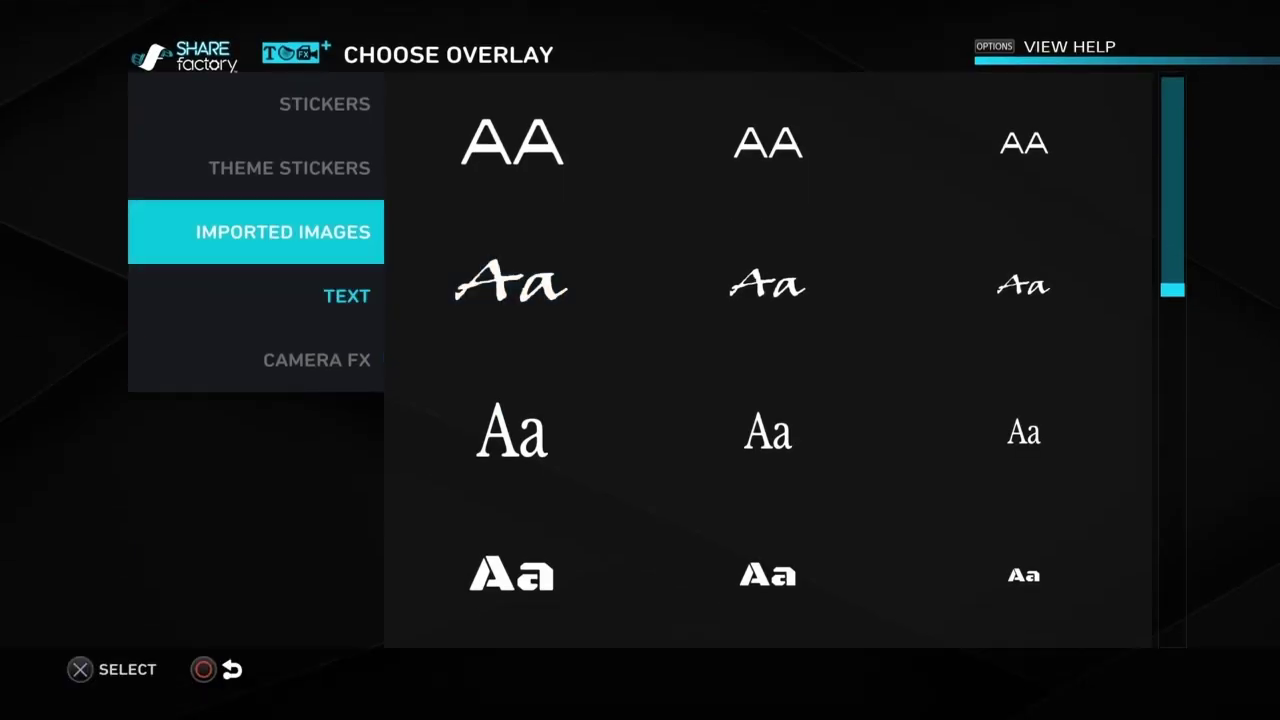
key("Up")
key("Up")
key("Right")
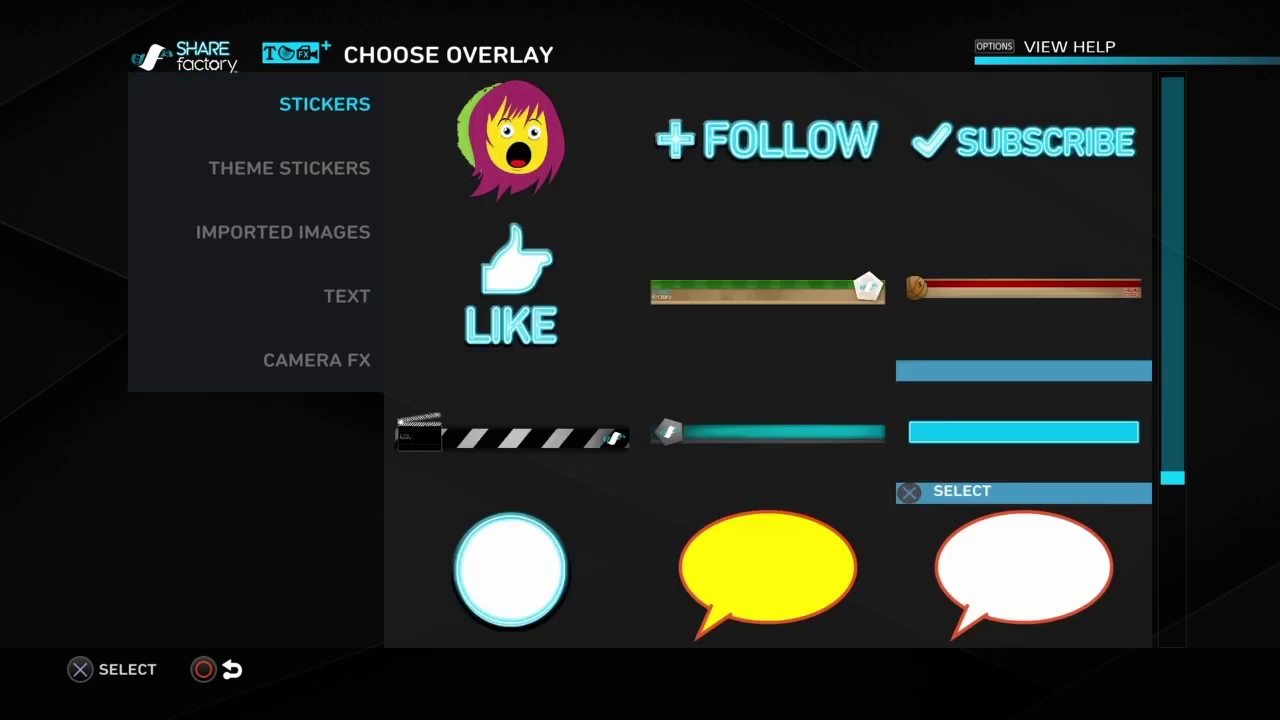
key("Down")
key("Left")
key("Left")
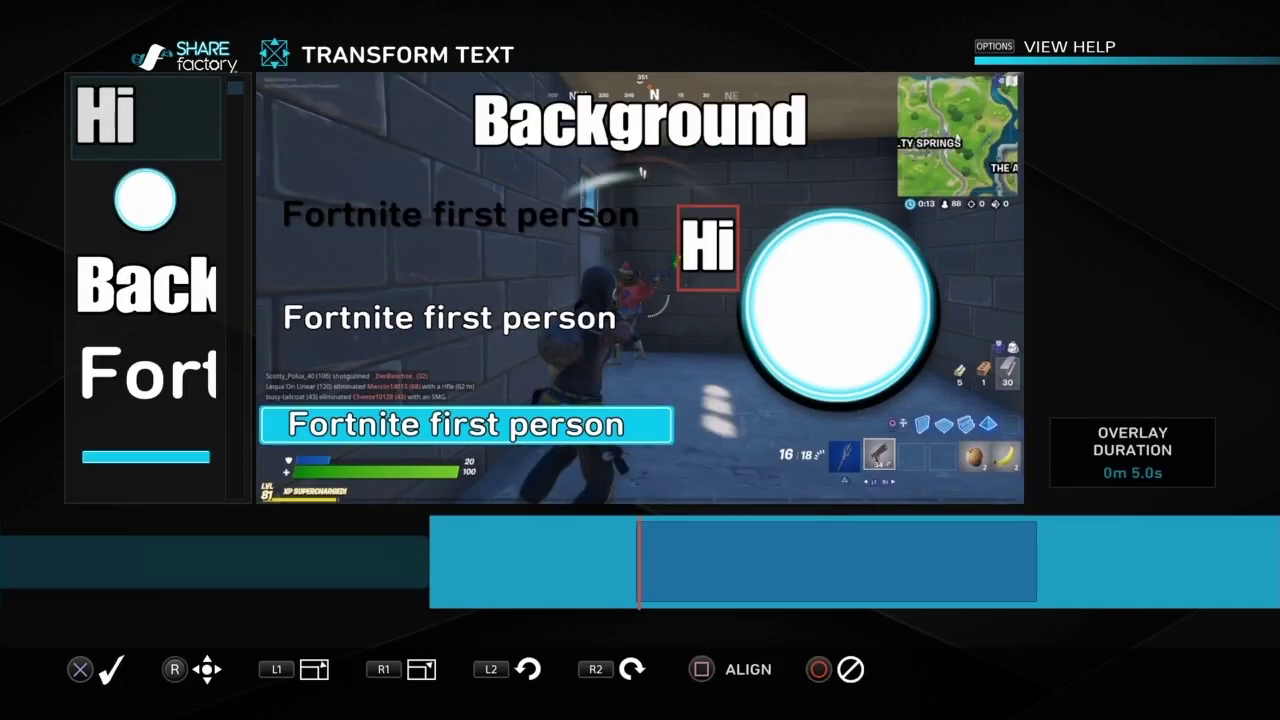
Position the white "Hi" text centred on the round white sticker in the "Background" gameplay clip
key("Right")
key("Down")
key("Up")
key("Right")
key("Right")
key("Down")
key("Return")
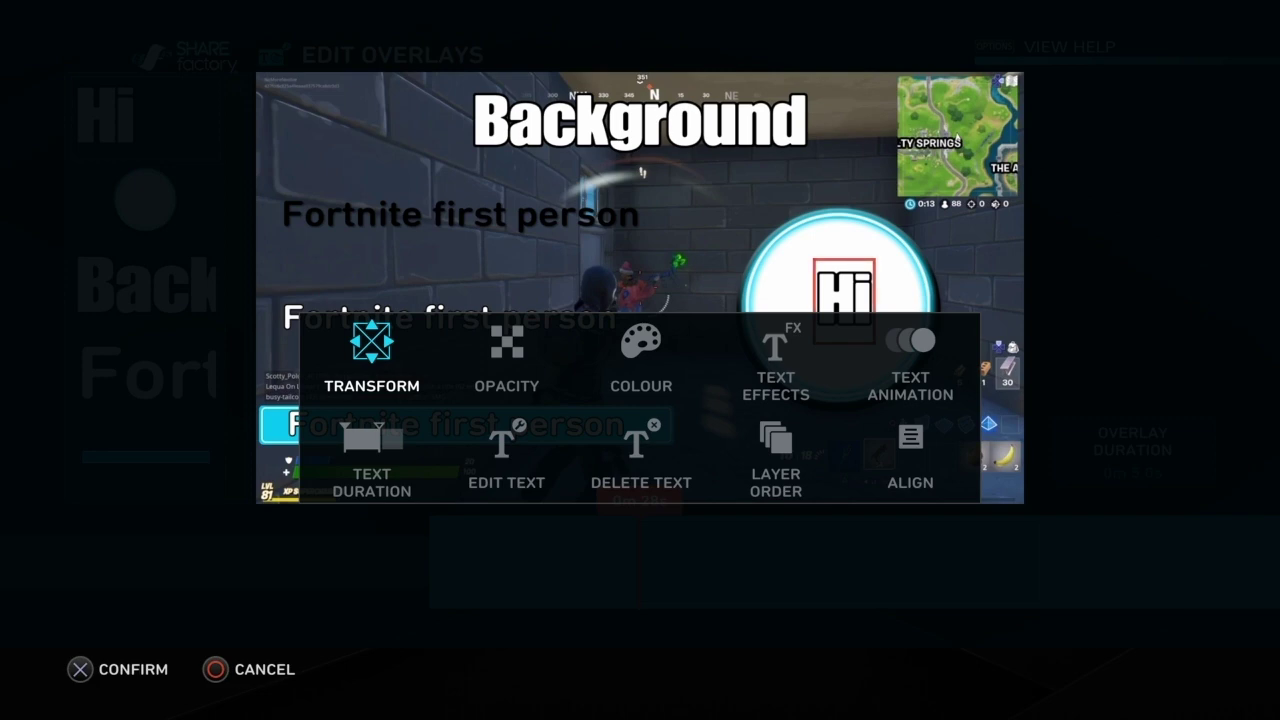
Leave overlay editing and play the "Background" gameplay clip with the "Hi" sticker
key("Down")
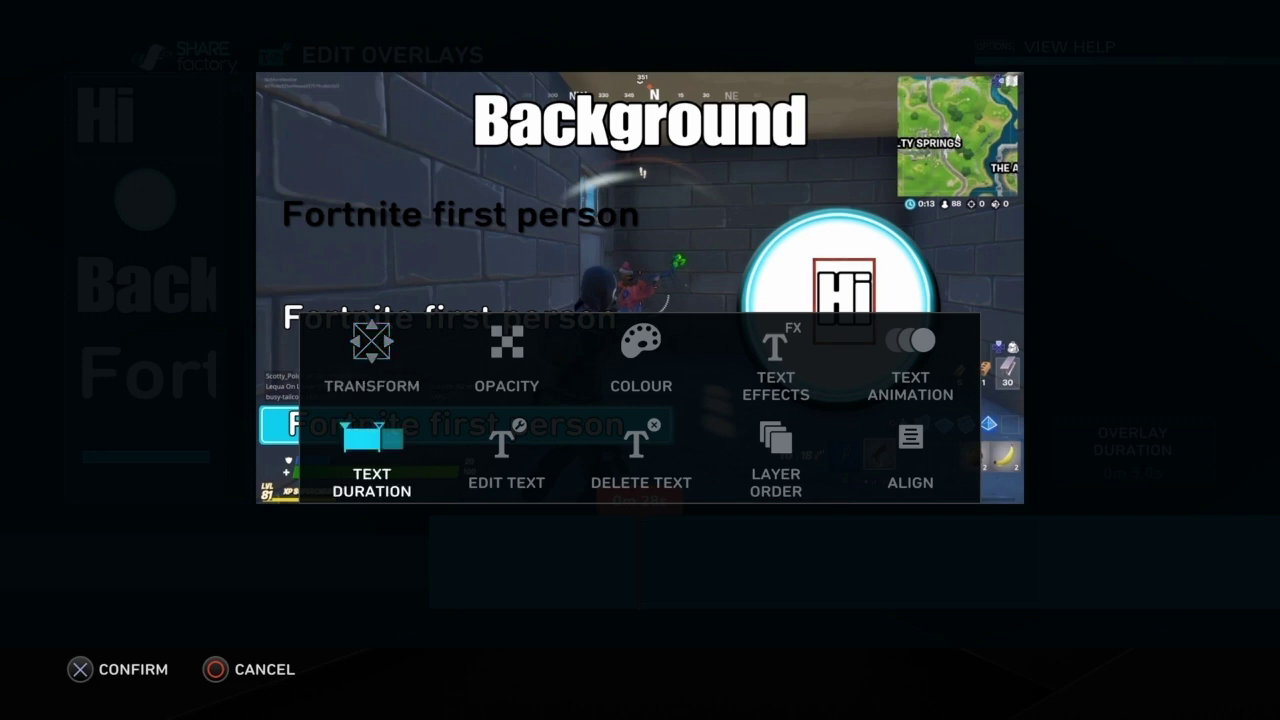
key("Escape")
key("Escape")
key("space")
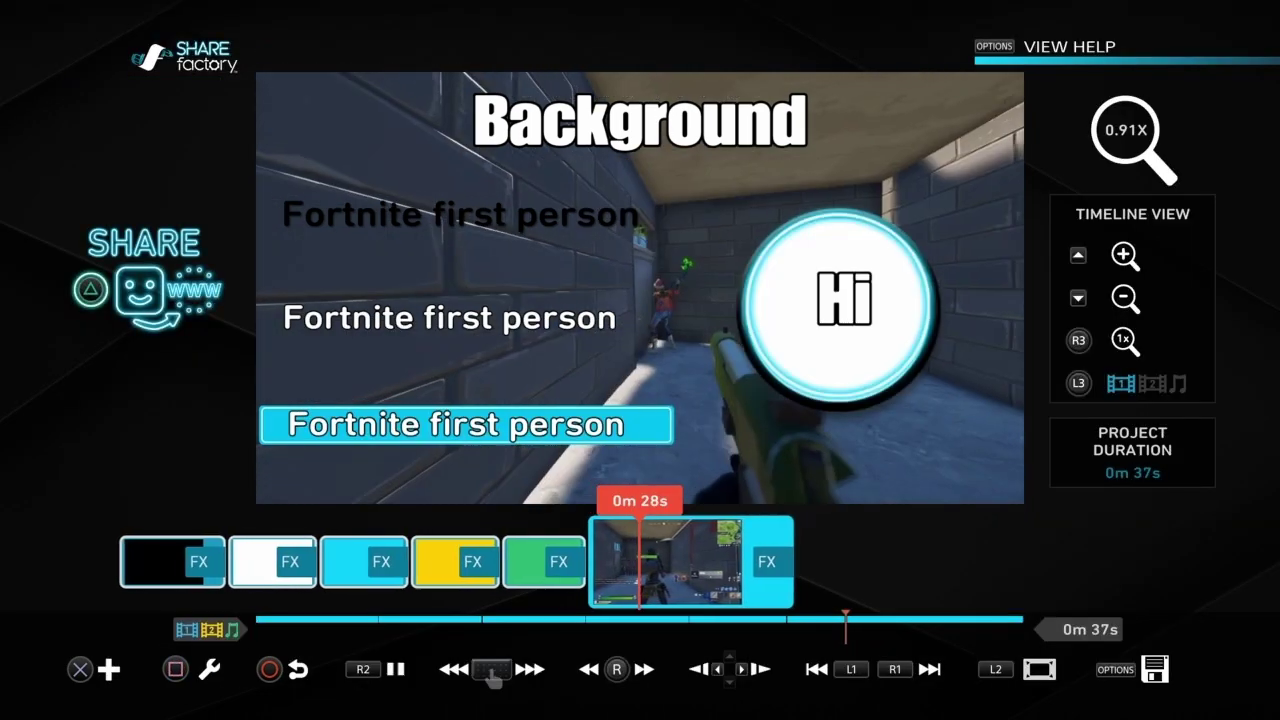
key("Left")
key("space")
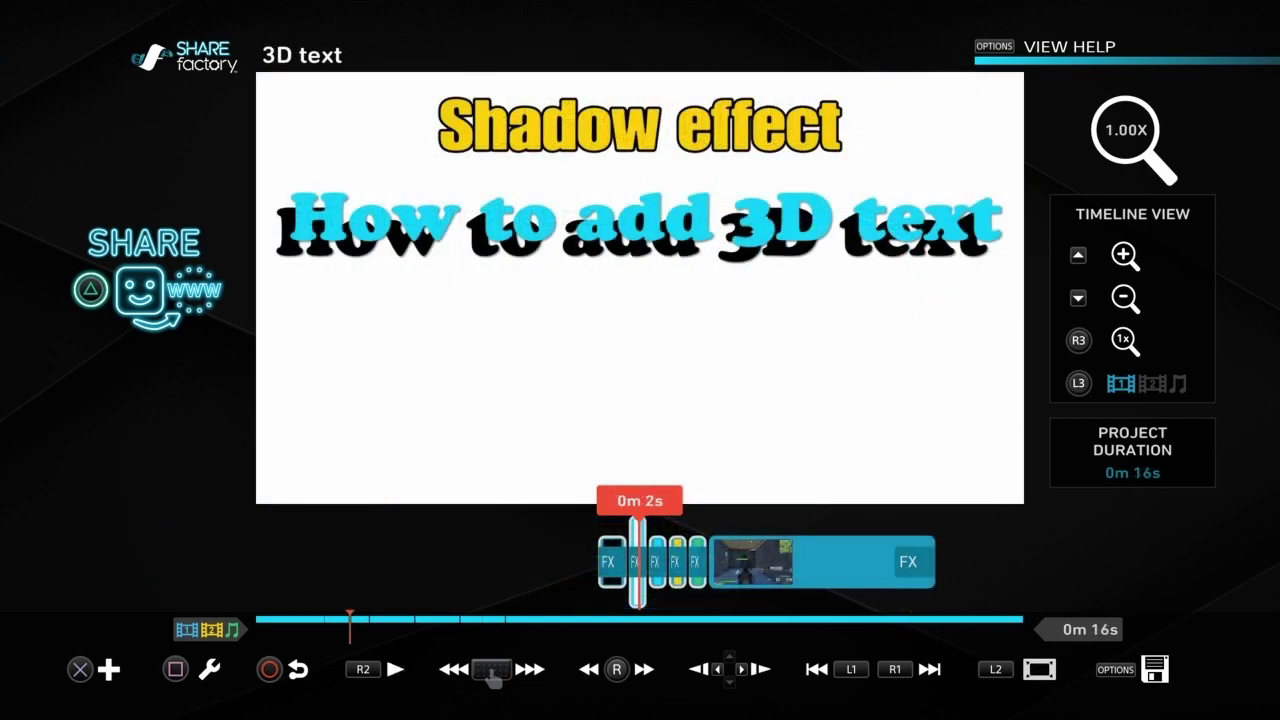
Add a black outline text effect to the cyan "How to add 3D text" overlay in the white "Shadow effect" clip
key("Return")
key("Down")
key("Left")
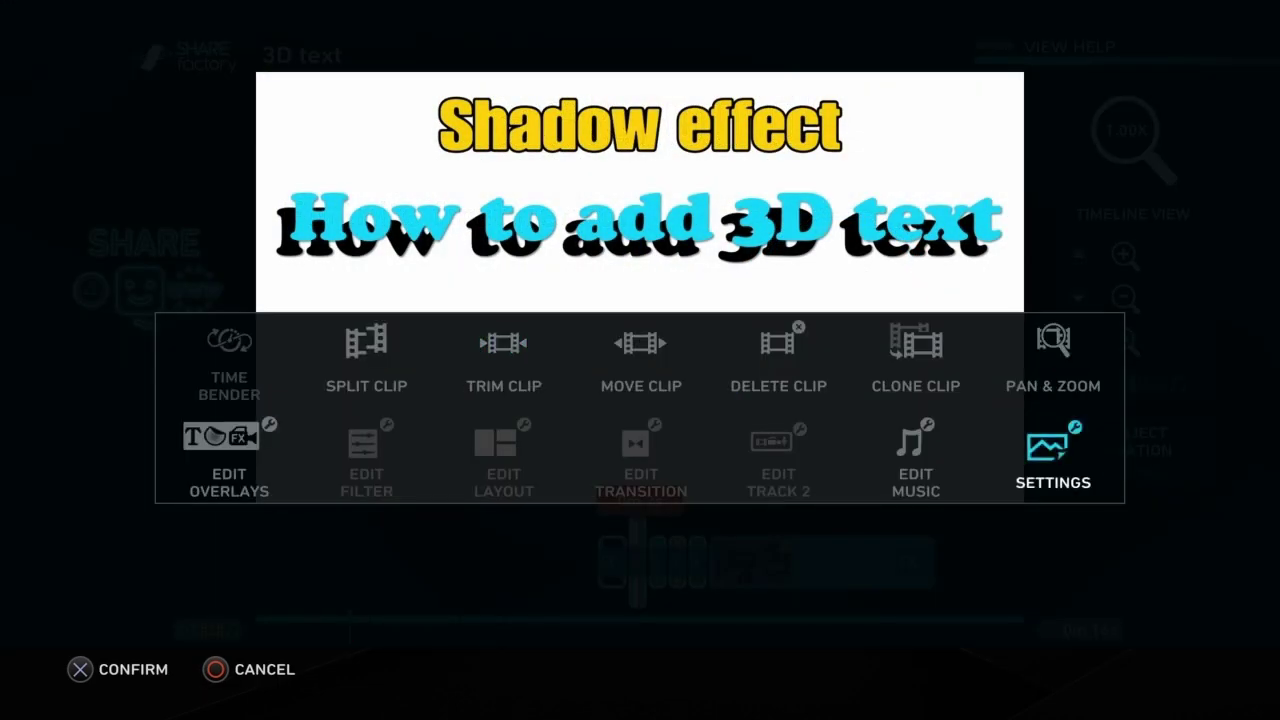
key("Right")
key("Return")
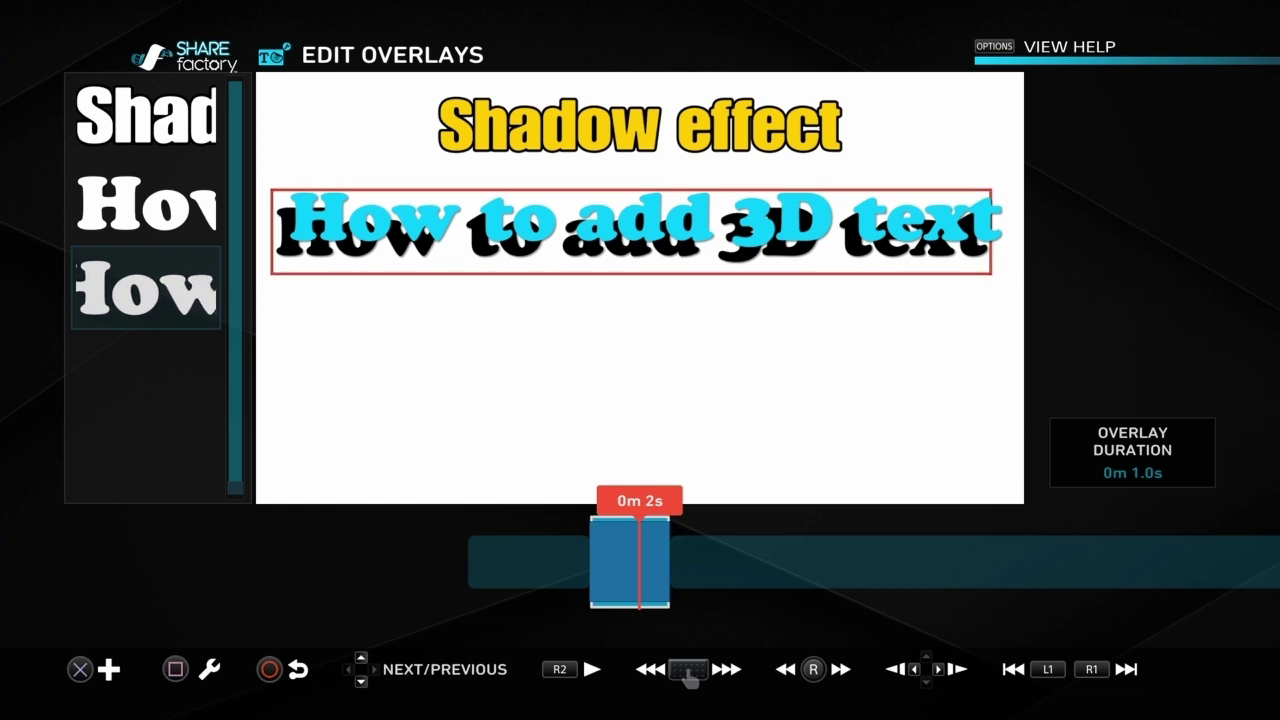
key("Down")
key("Down")
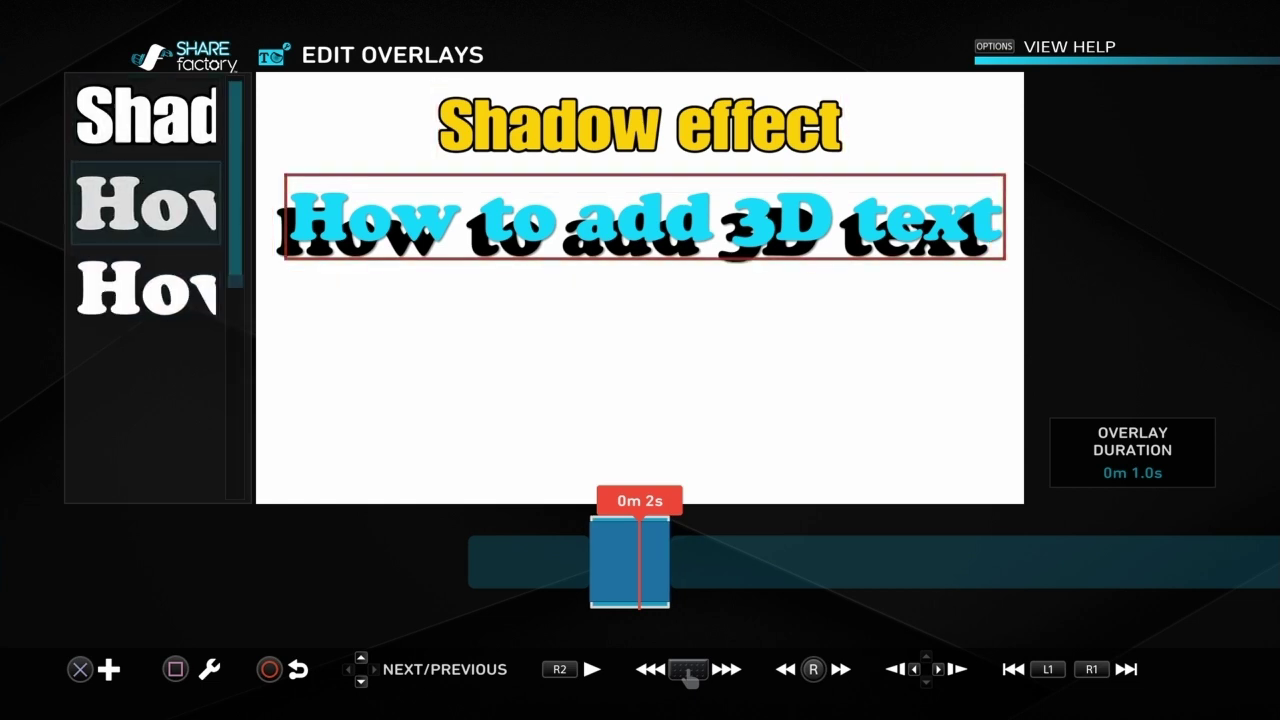
key("Return")
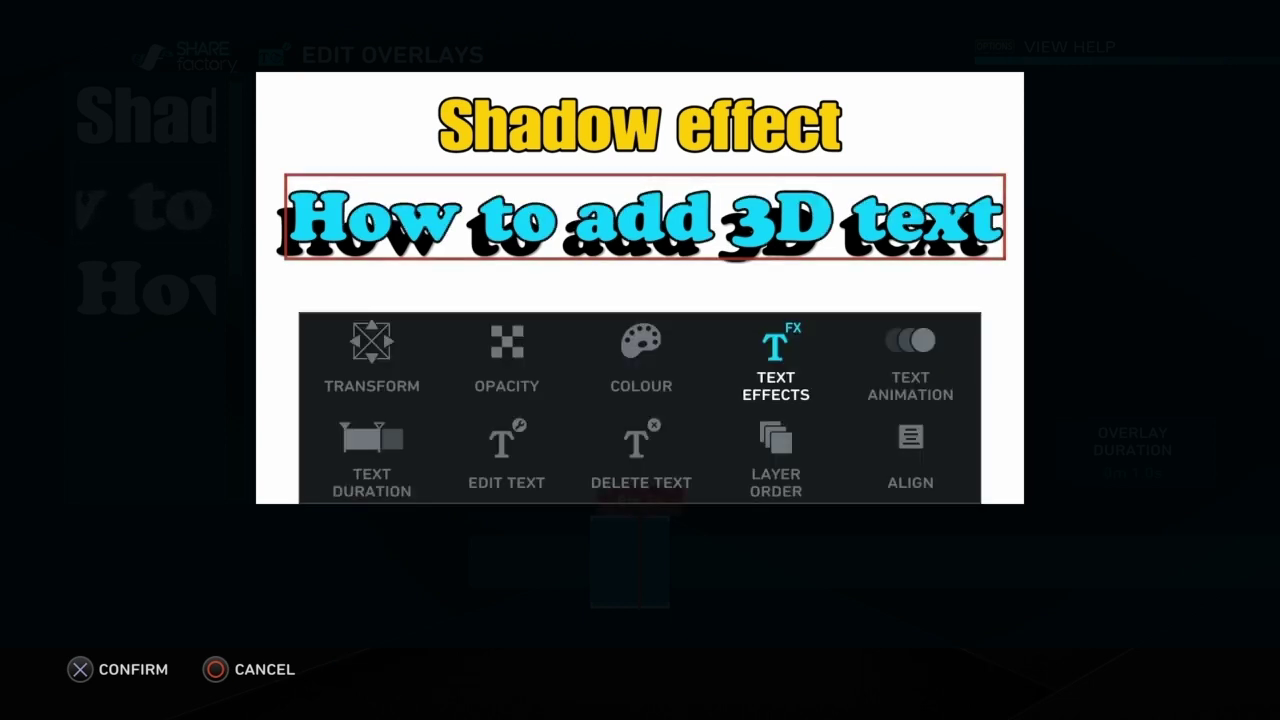
key("Escape")
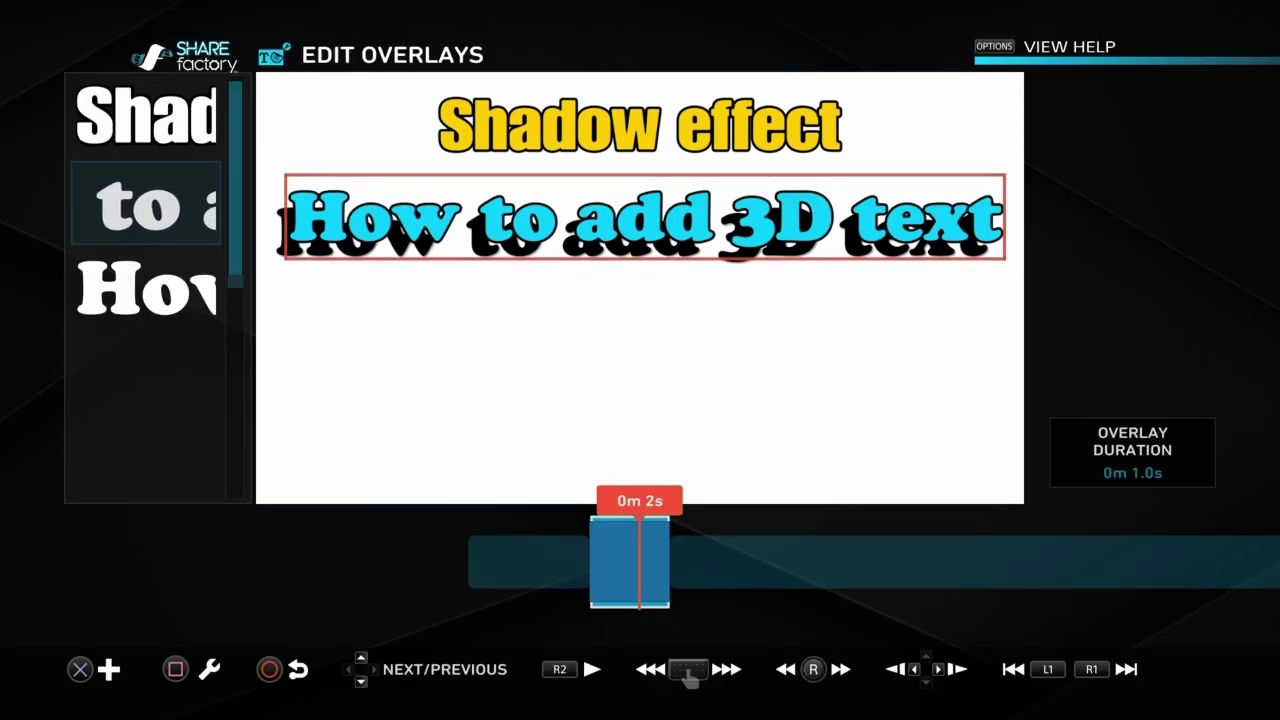
key("Escape")
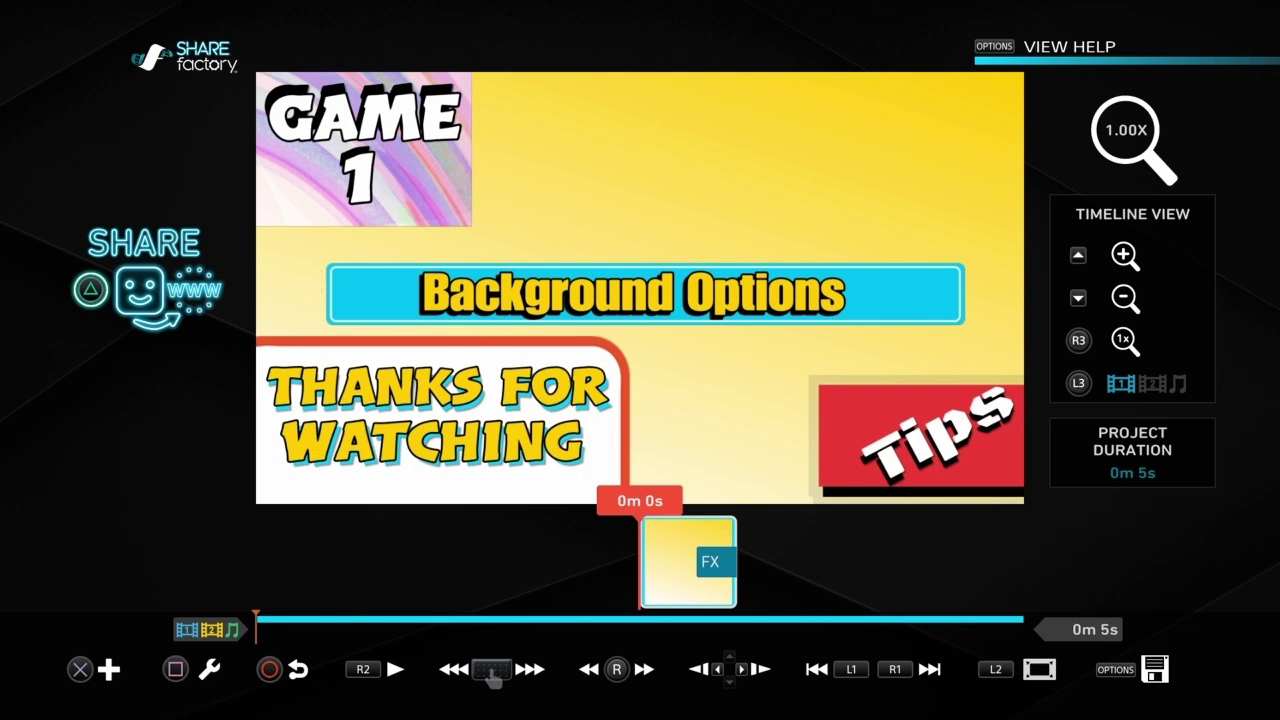
Examine the text and sticker overlay layers that make up the "Background Options" clip
key("square")
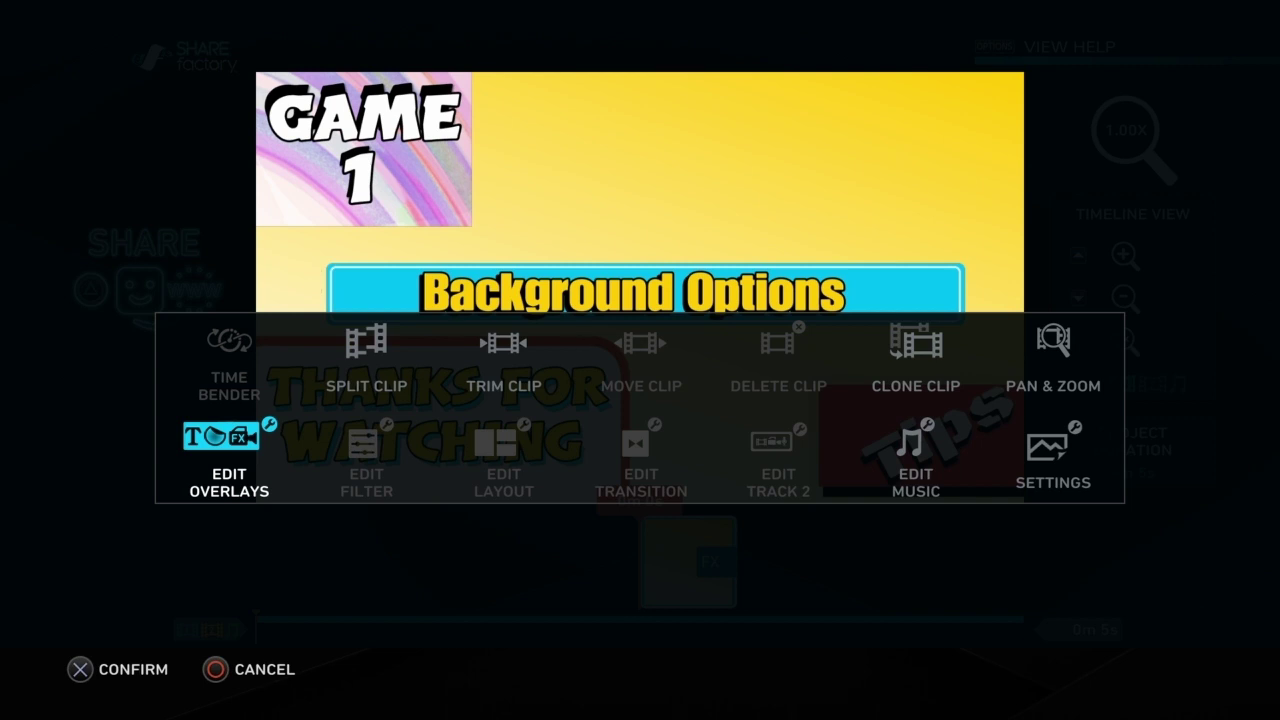
key("Return")
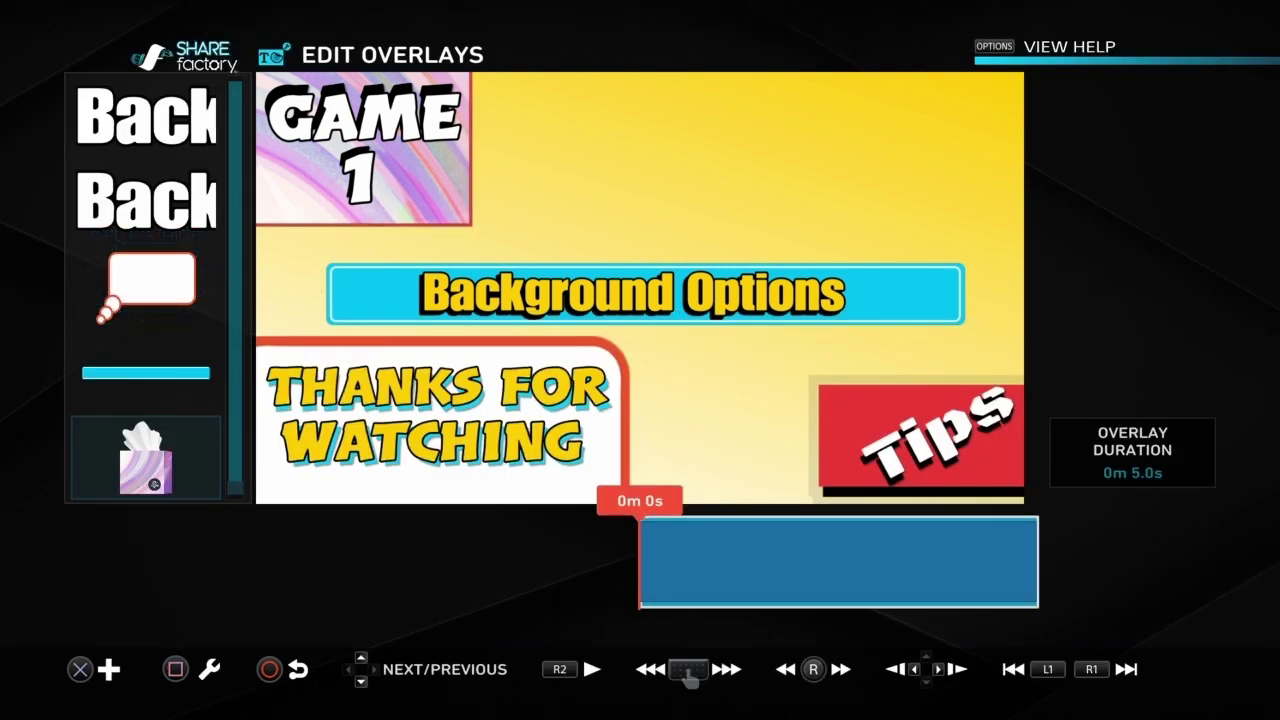
key("Down")
key("Down")
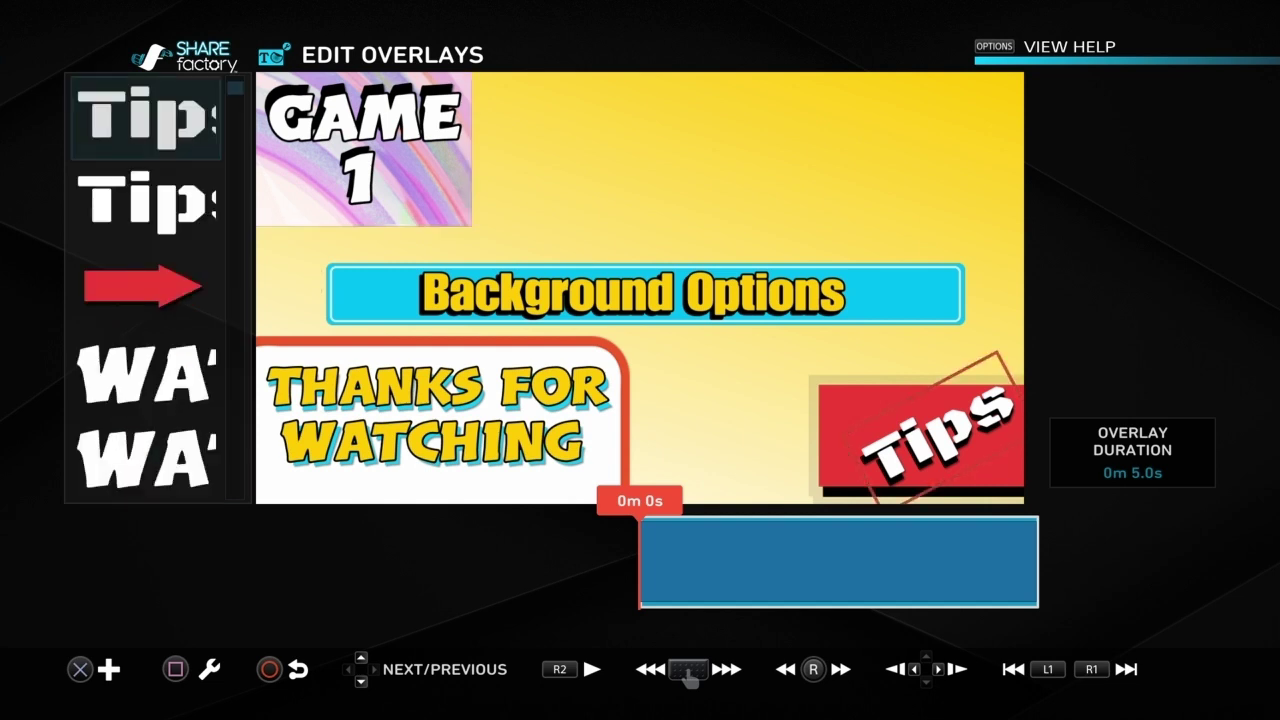
key("Down")
key("Down")
key("Down")
key("Down")
key("Down")
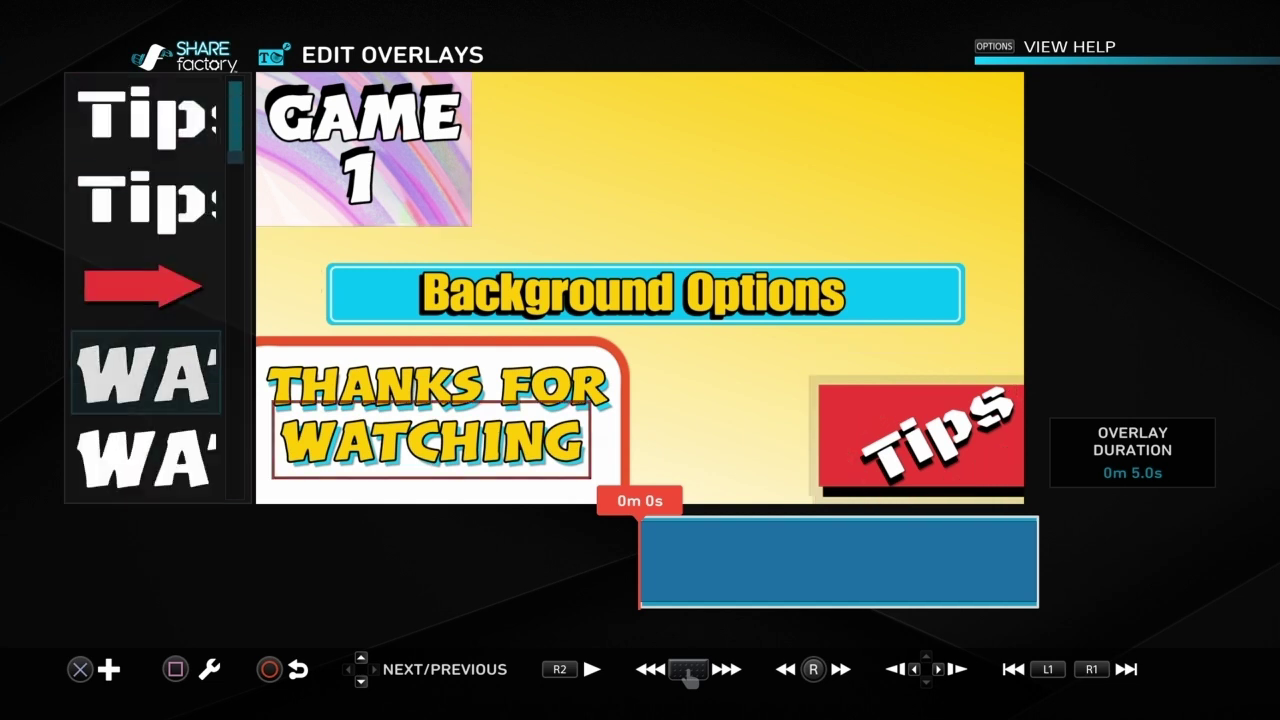
key("Down")
key("Down")
key("Down")
key("Down")
key("Down")
key("Down")
key("Down")
key("Down")
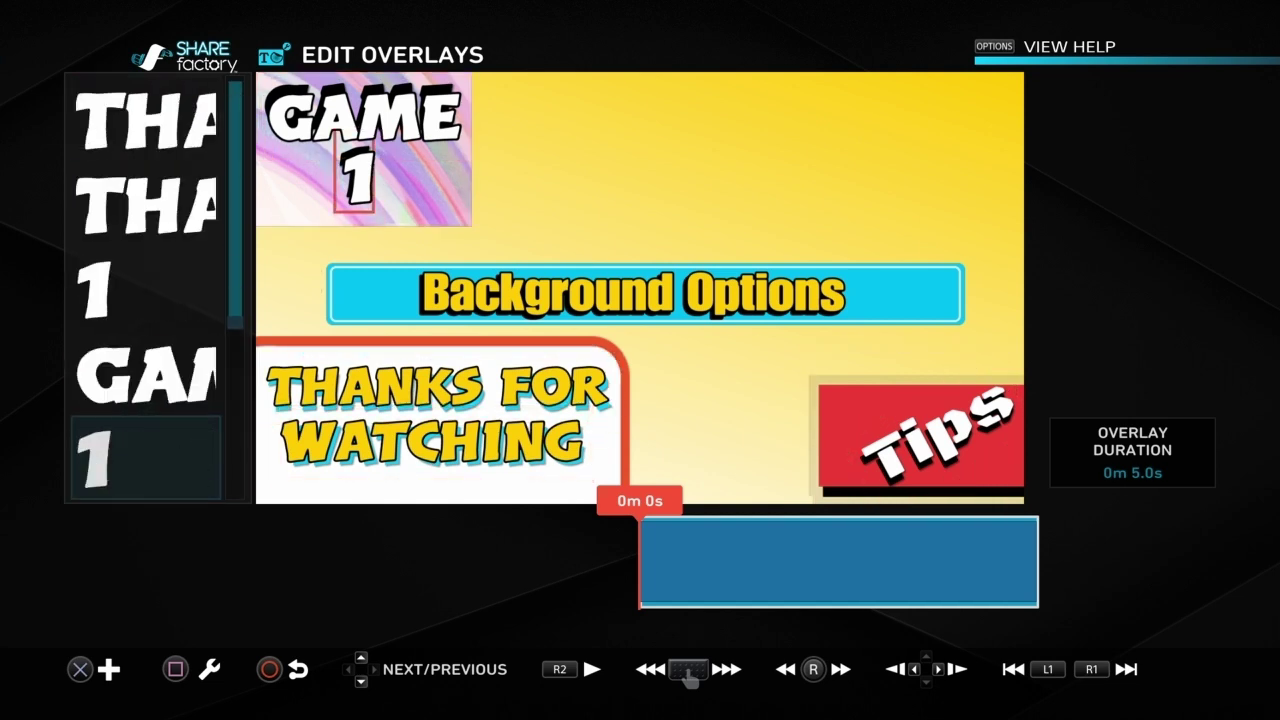
key("Down")
key("Up")
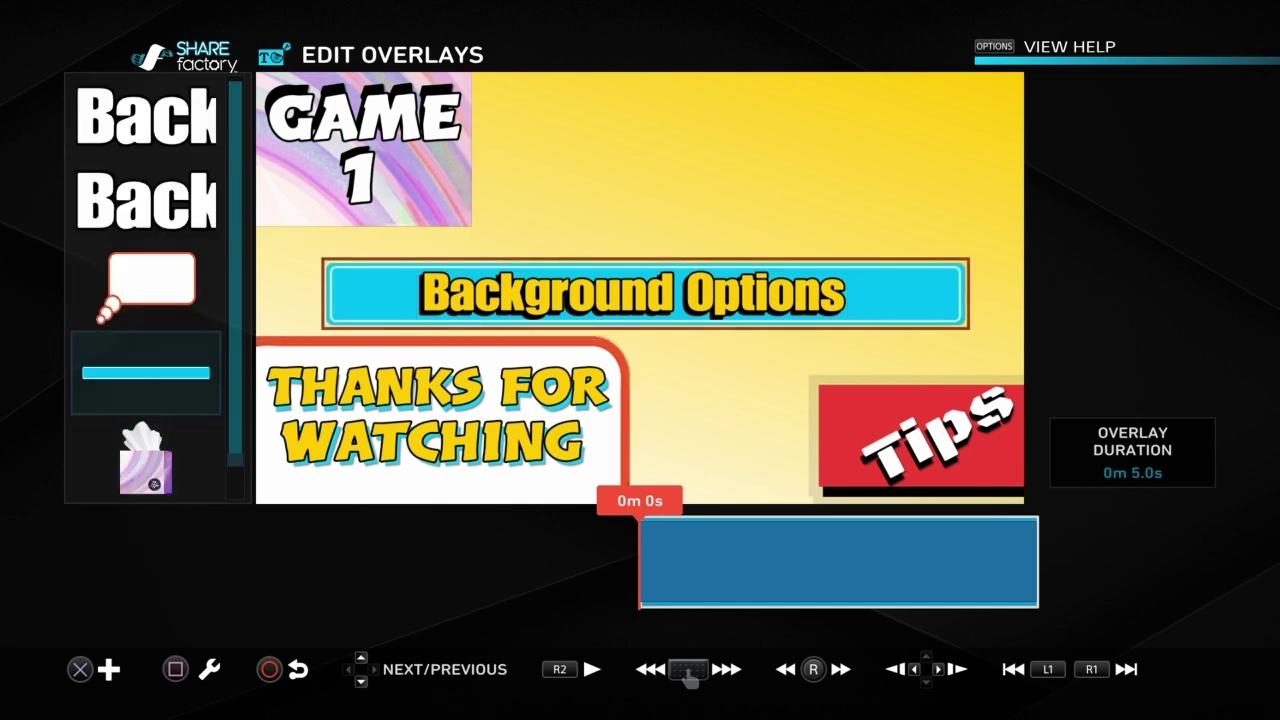
key("Down")
key("Down")
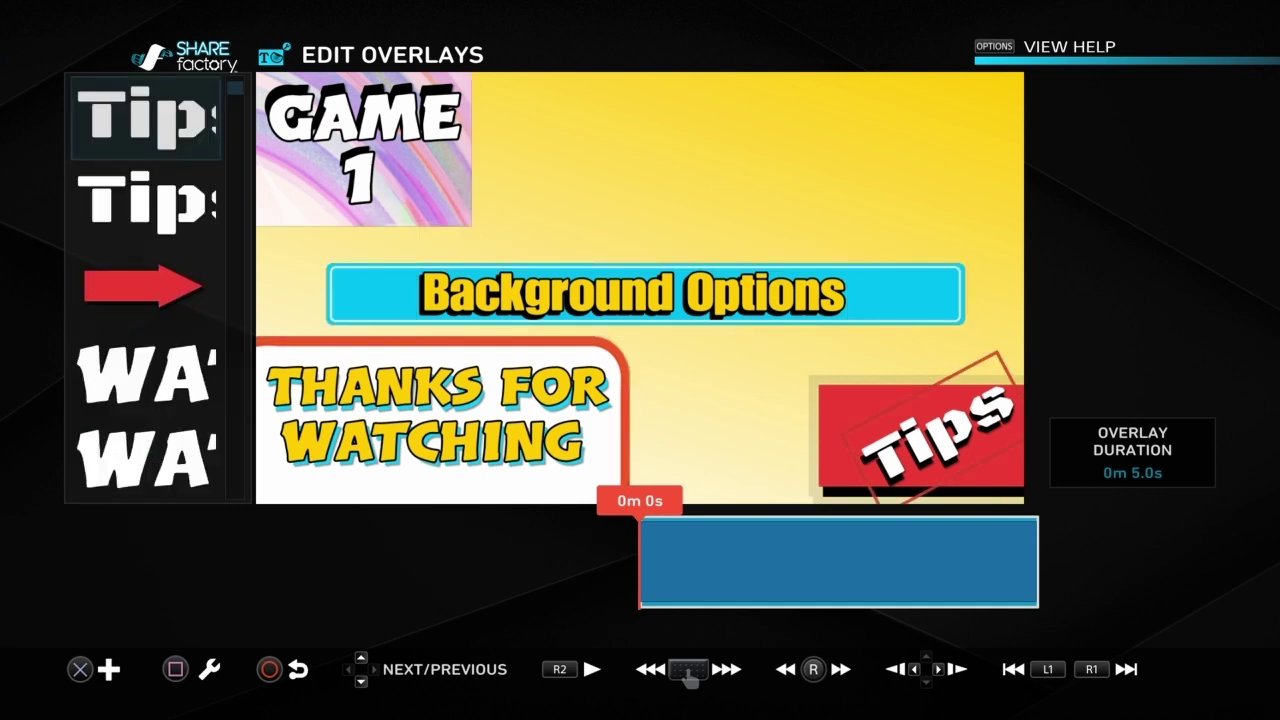
key("Down")
key("Down")
key("Down")
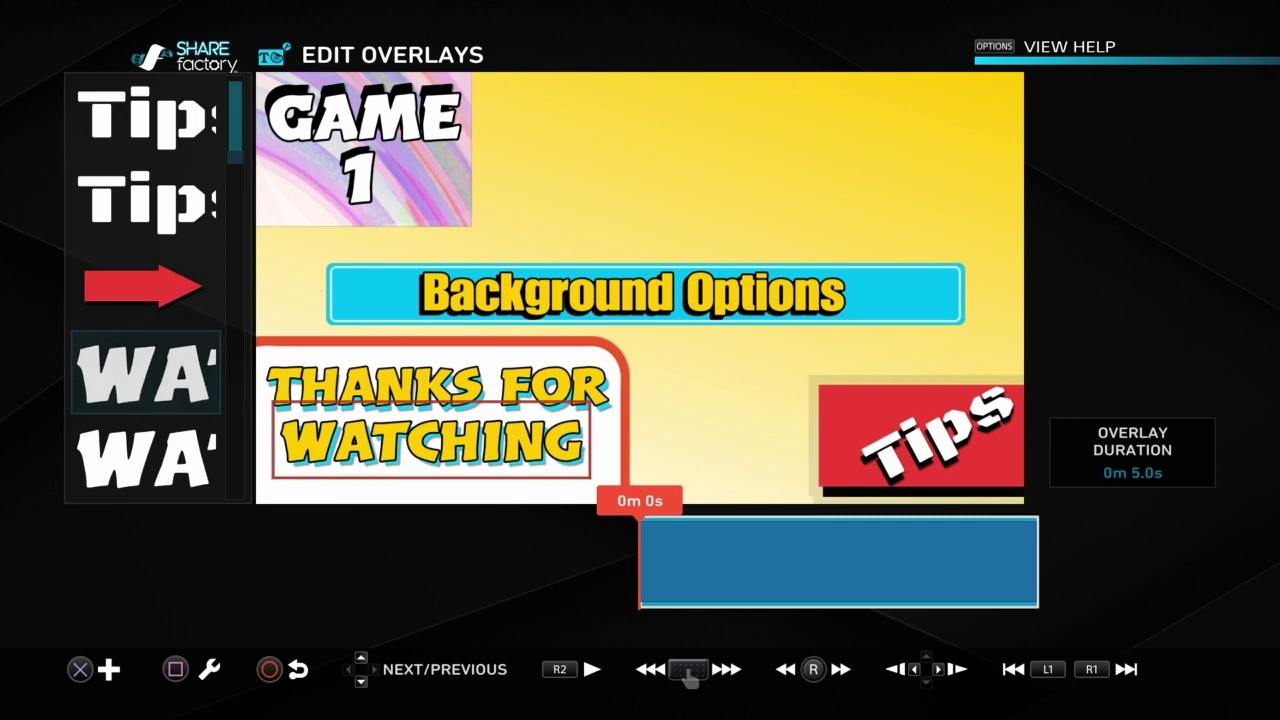
key("Escape")
Add the white thought-cloud sticker with its bubble trail at lower left as a 5.0 s overlay on the "Background Options" clip
key("Return")
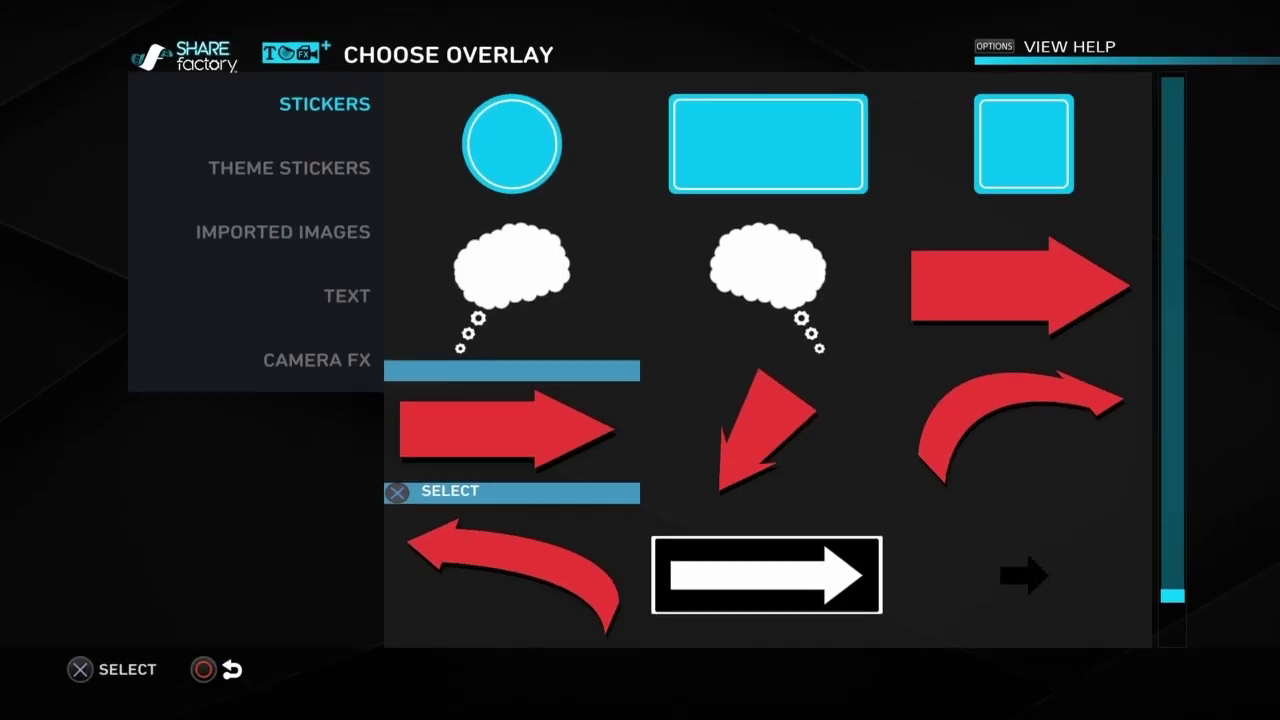
key("Up")
key("Return")
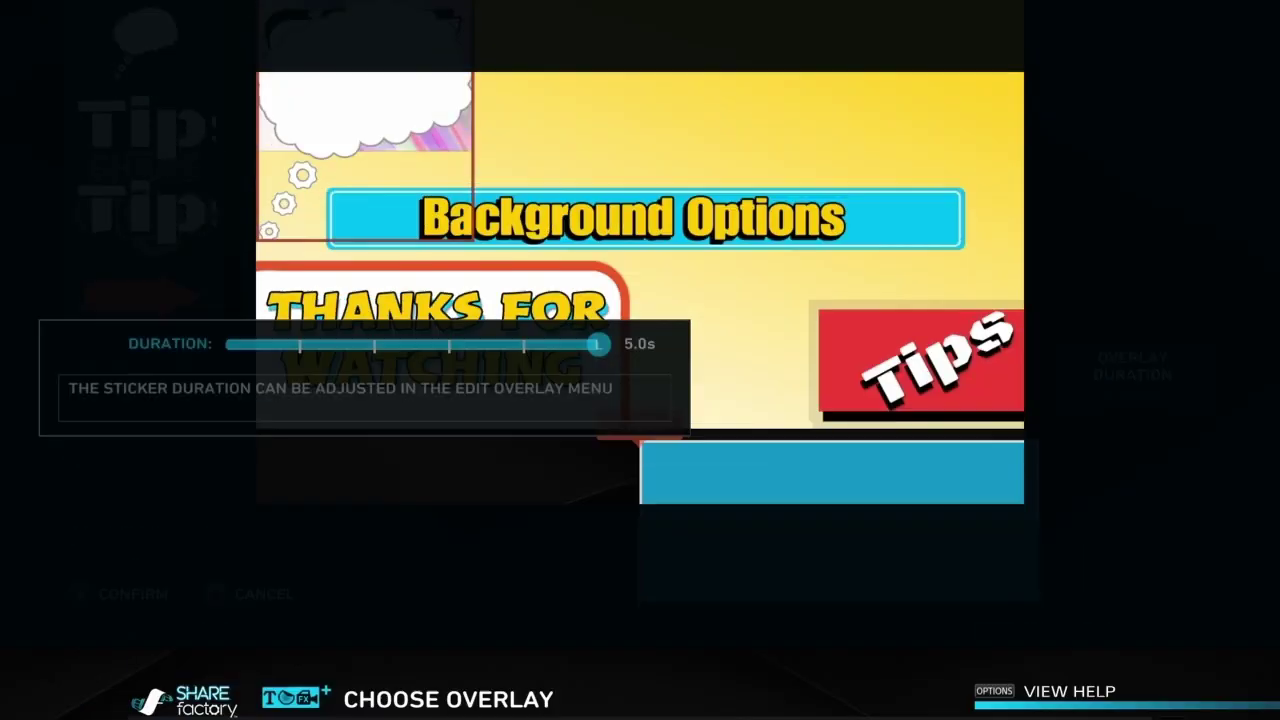
key("Return")
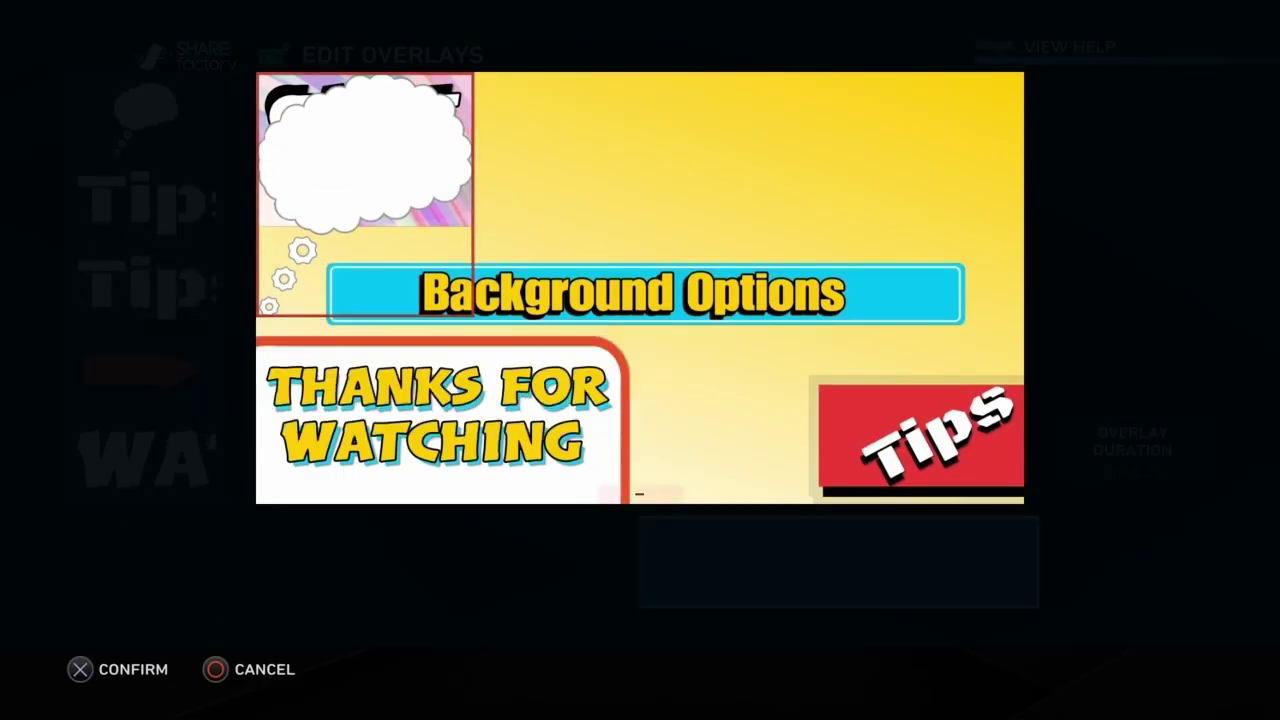
Move the thought-cloud sticker away from "GAME 1" and rotate it so its bubble trail points to the upper right
key("Return")
key("Return")
key("Right")
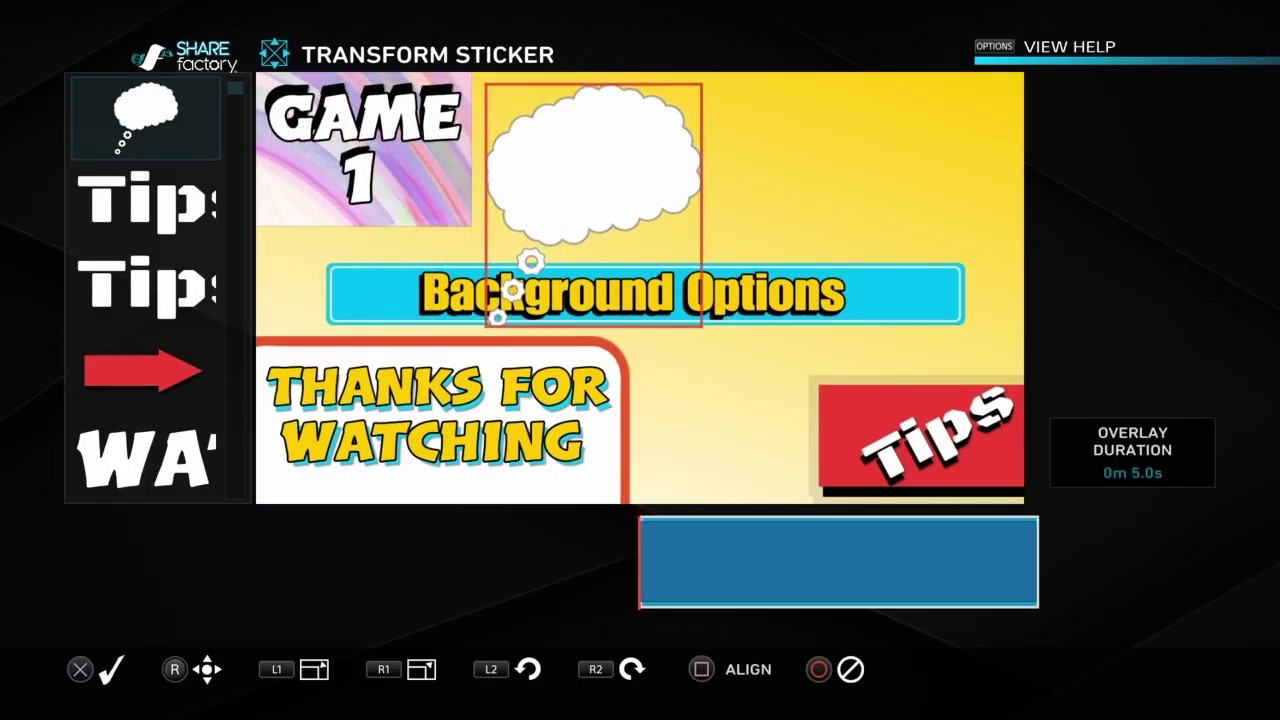
key("R2")
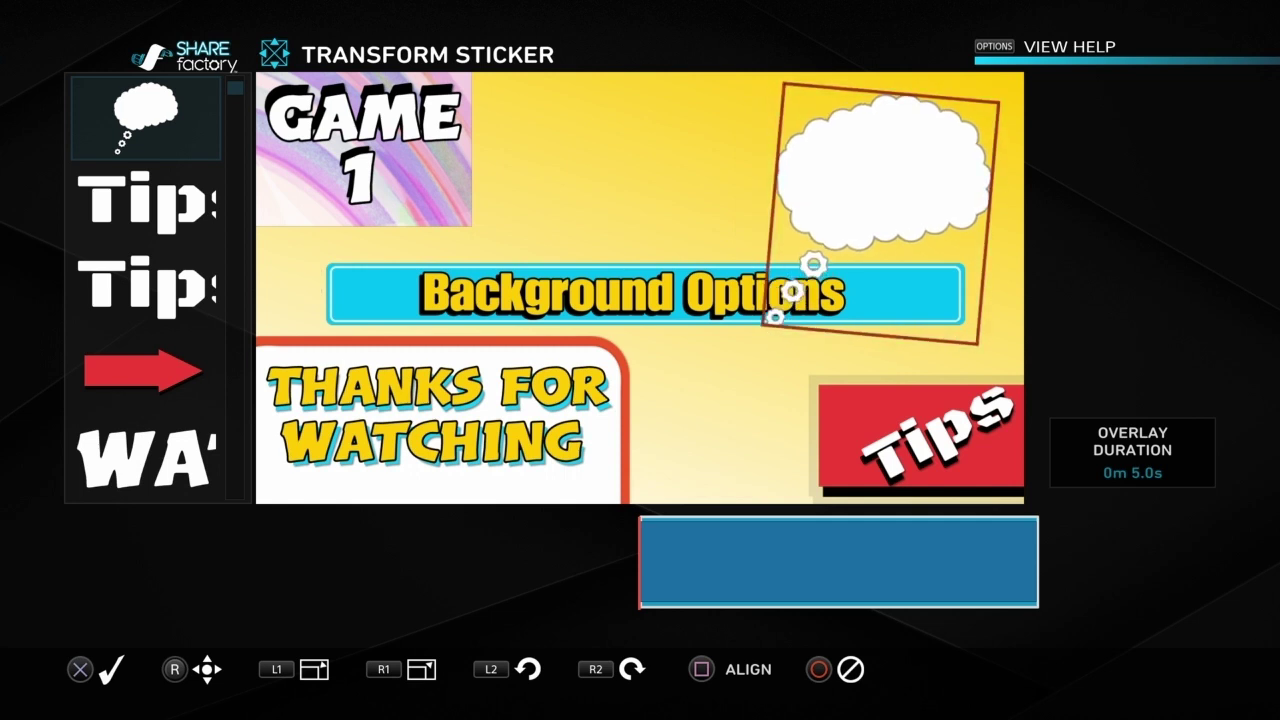
key("Left")
key("L2")
key("L2")
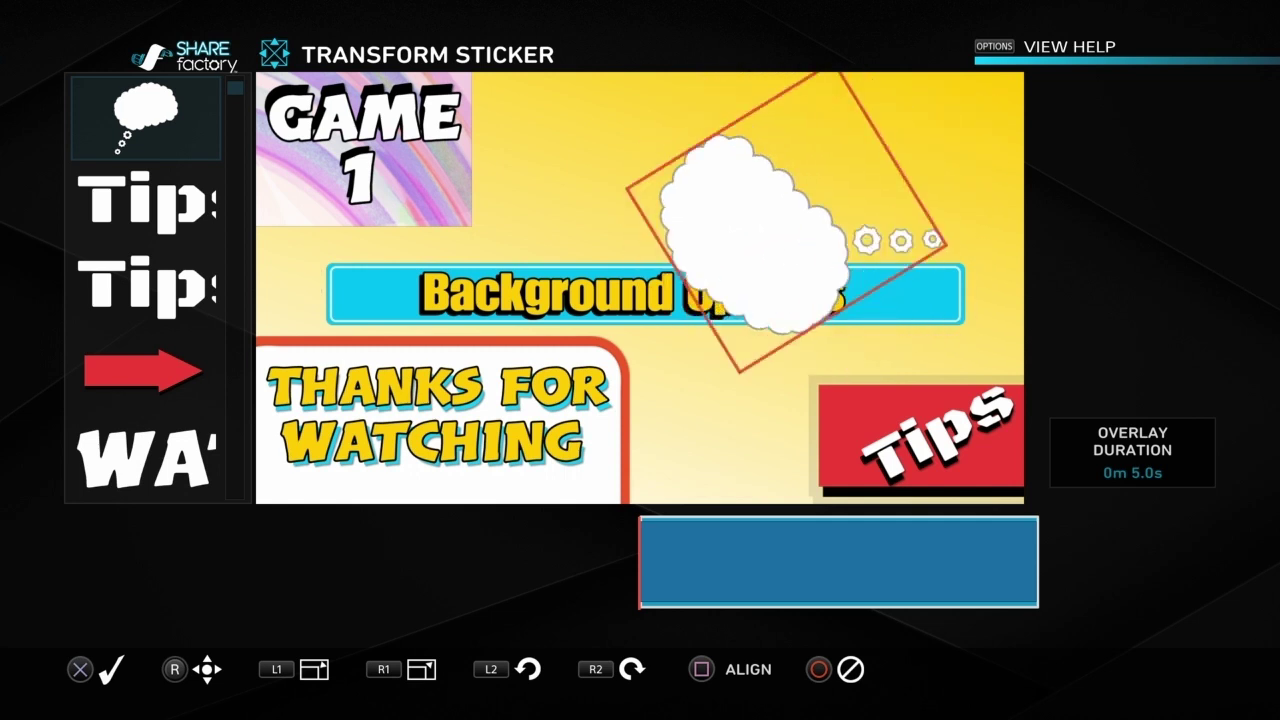
key("L2")
key("L2")
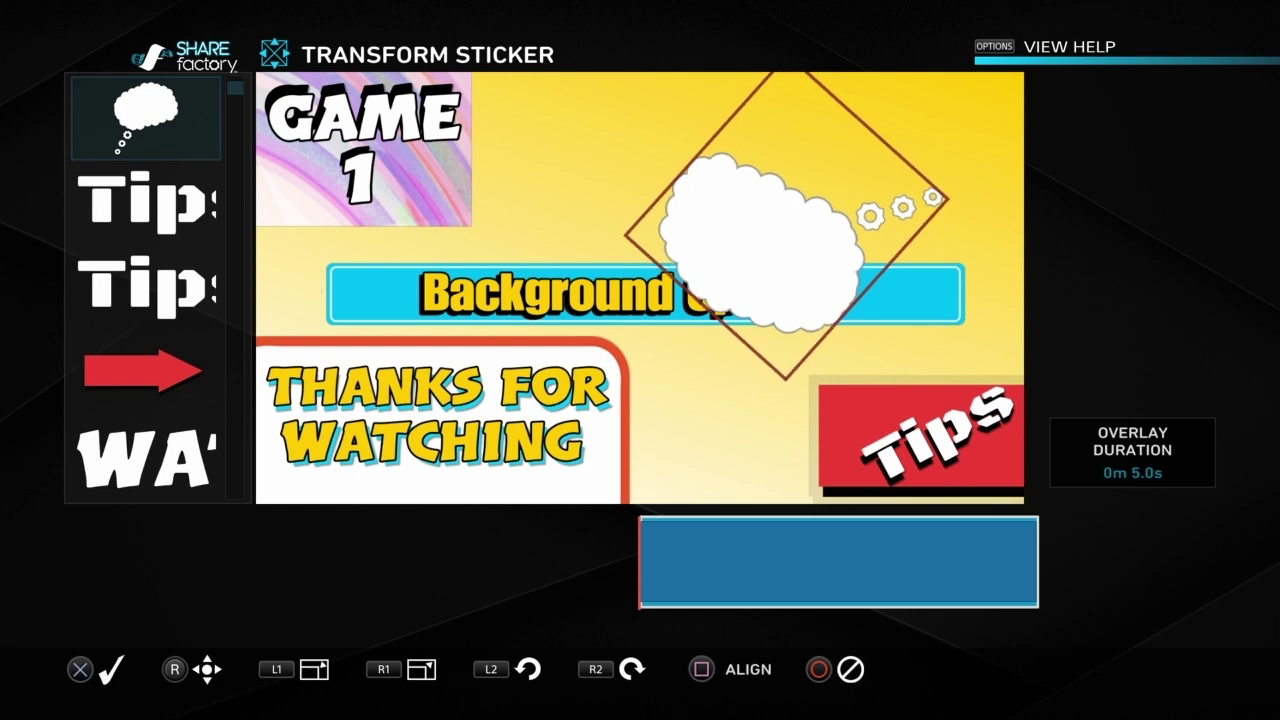
Move the thought-cloud sticker into the frame's upper-right corner and turn it nearly upside down
key("Right")
key("Up")
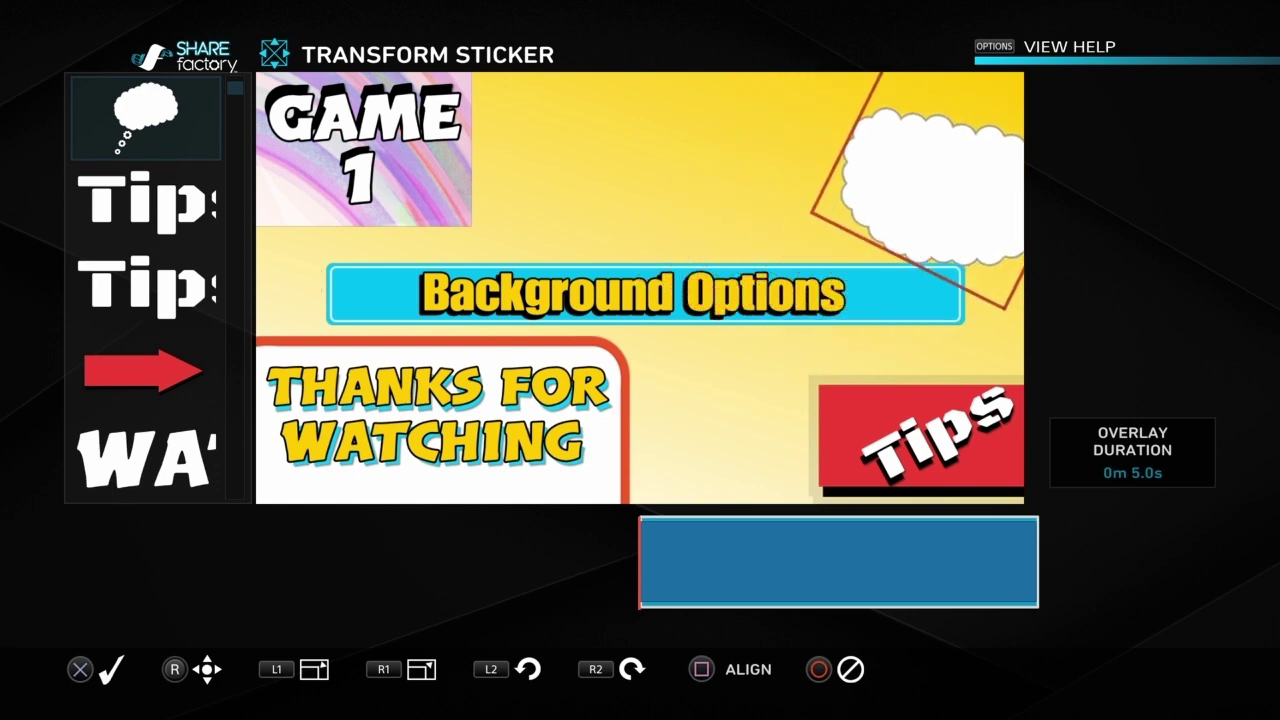
key("Left")
key("L2")
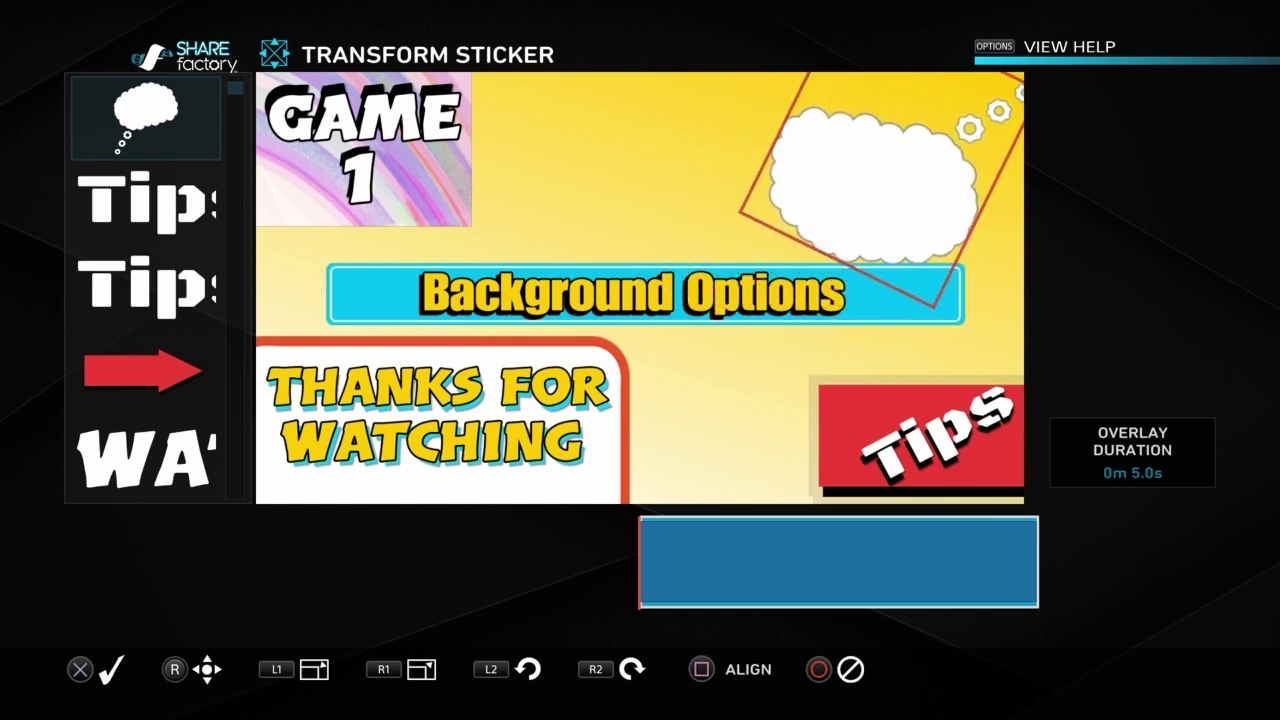
key("L2")
key("L2")
key("L2")
key("L2")
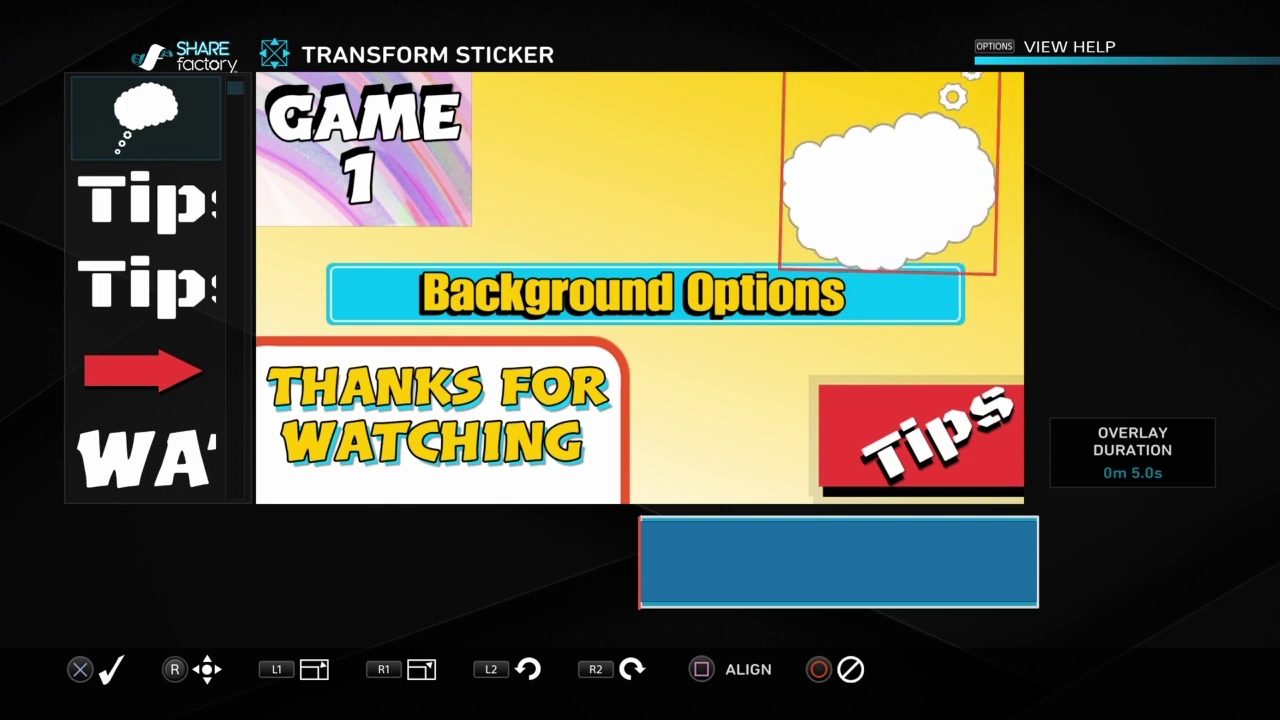
key("R2")
key("Up")
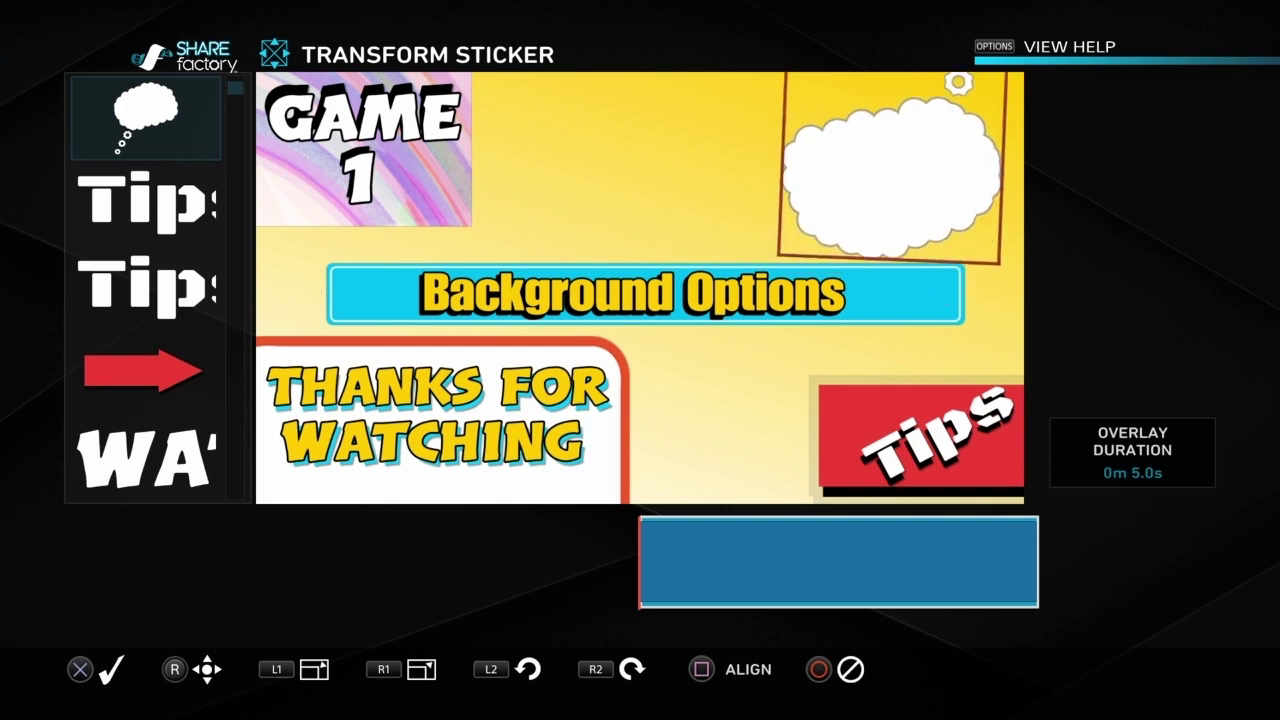
Enlarge and tilt the cloud sticker so it fills the frame's upper-right corner with its bubble trail outside the frame, and leave overlay editing
key("L1")
key("Right")
key("Up")
key("Down")
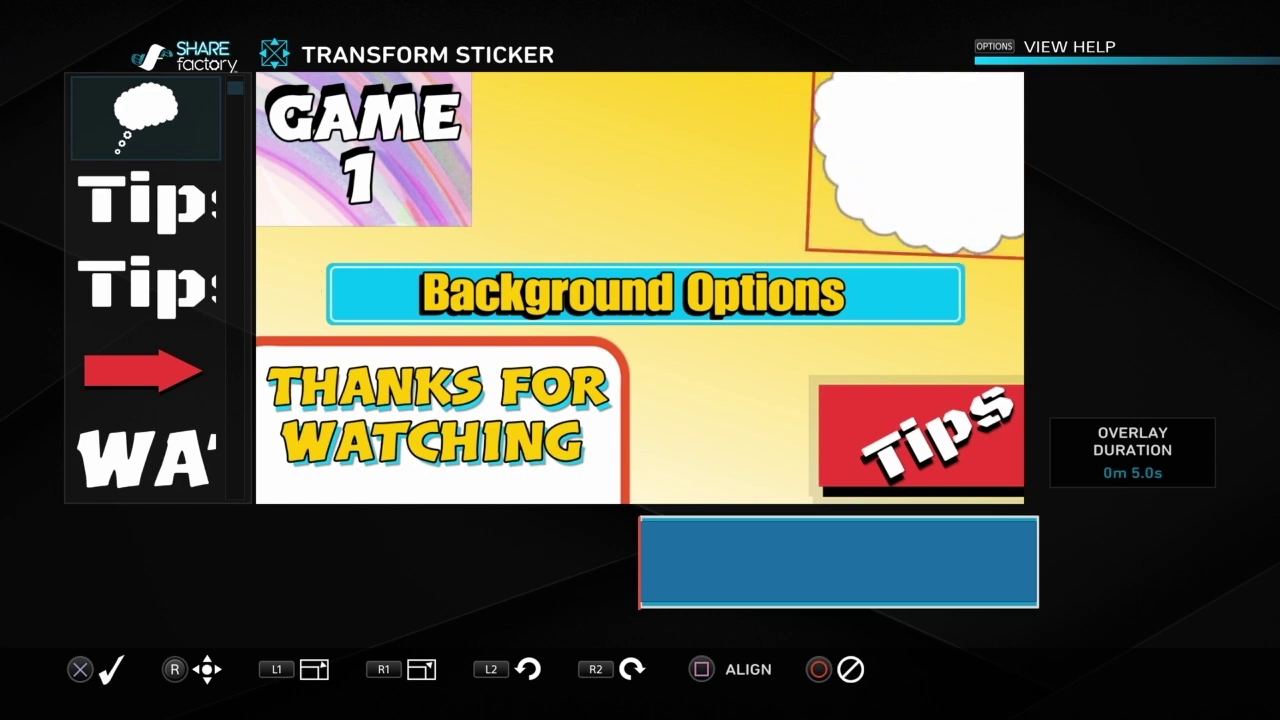
key("Left")
key("R2")
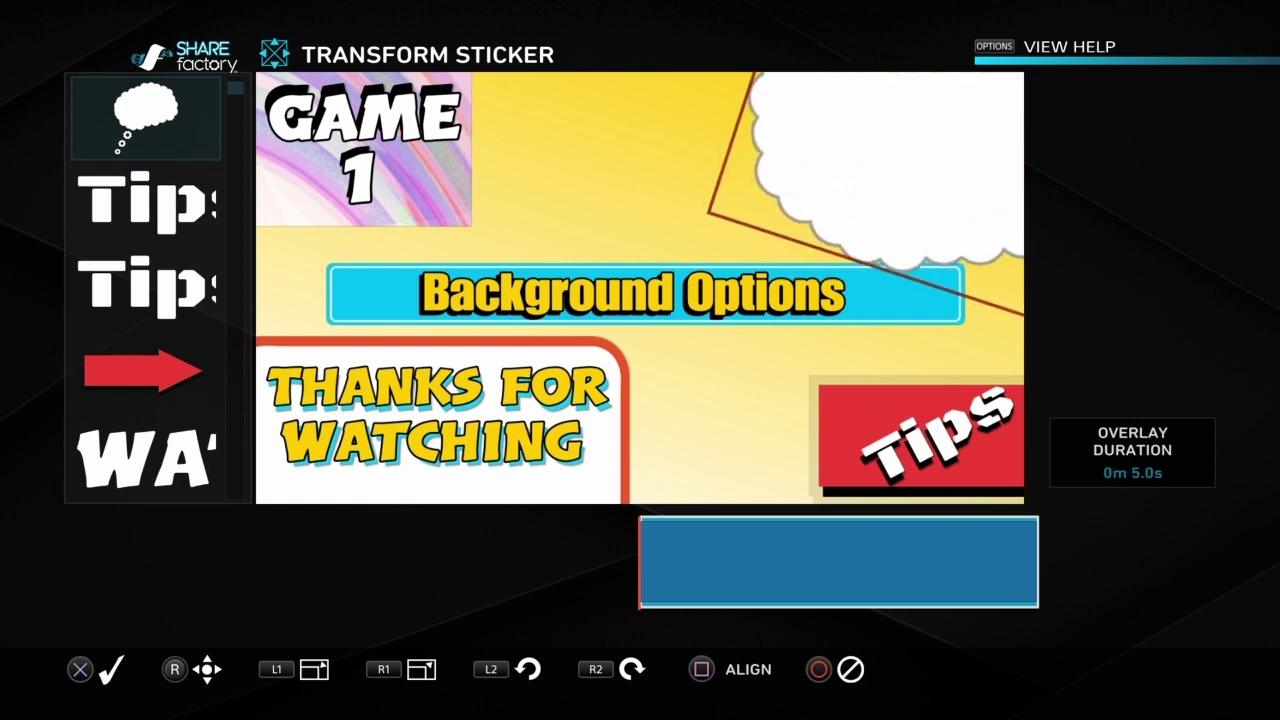
key("Right")
key("Up")
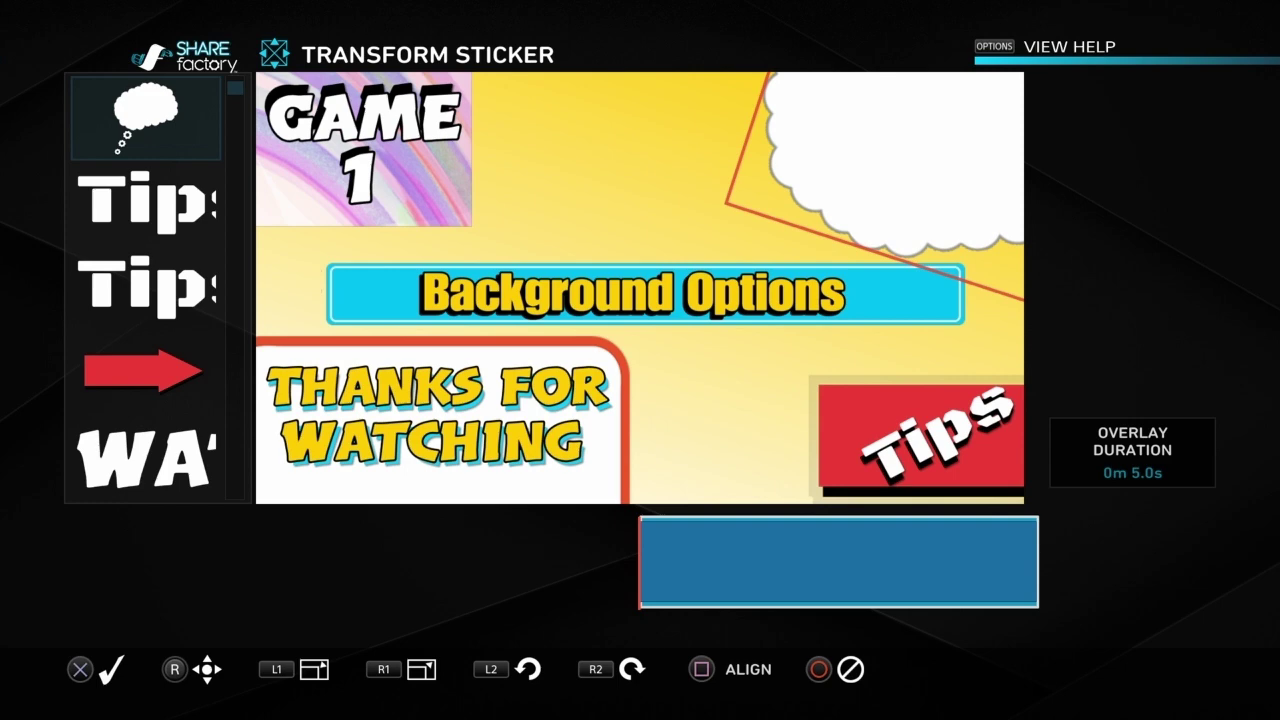
key("Return")
key("Escape")
key("Escape")
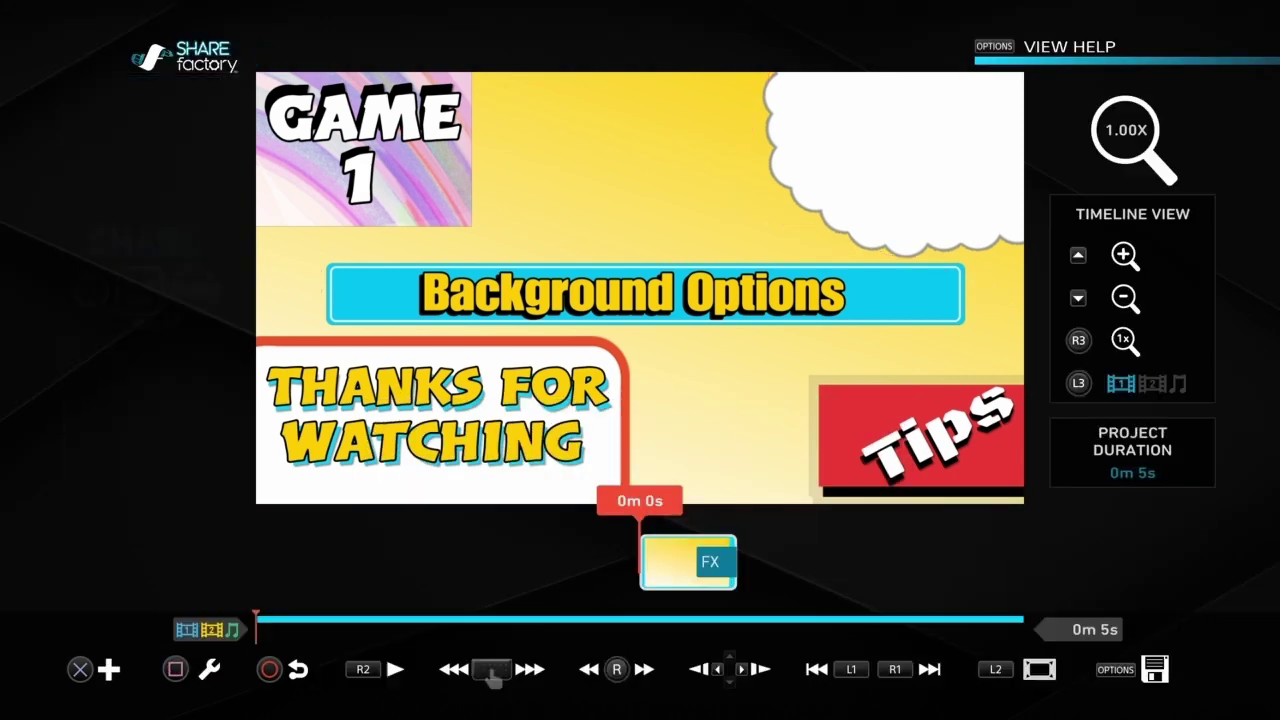